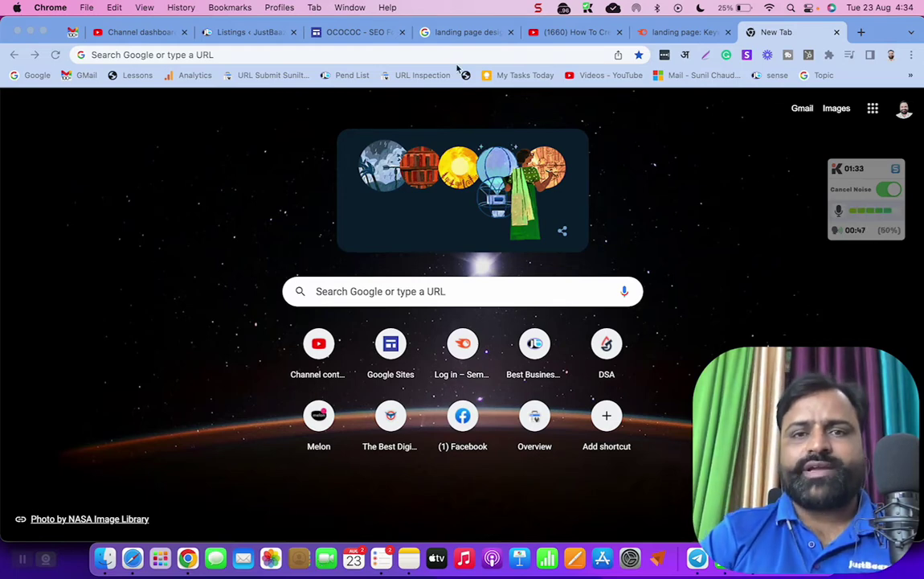
# Go to sites.google.com and start a new site from the Blank template.
pyautogui.click(424, 61)
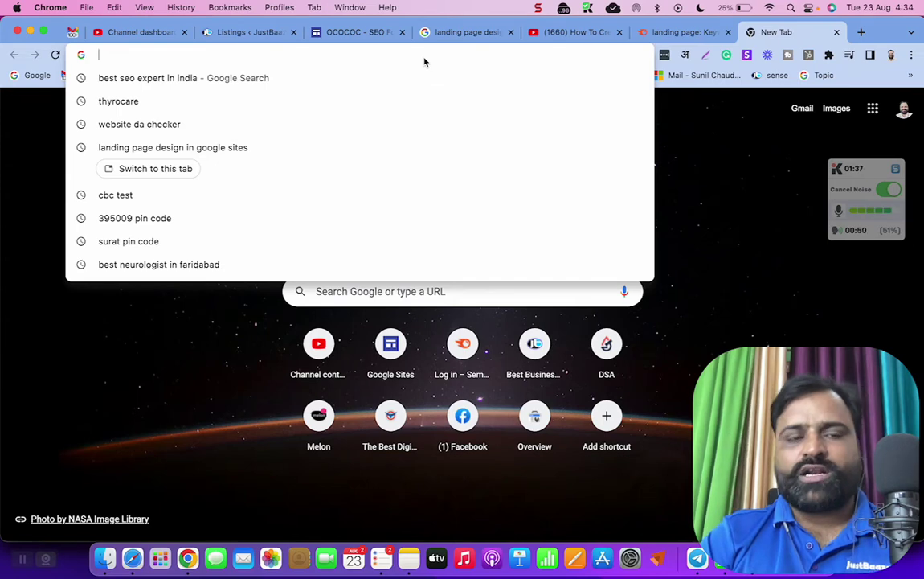
pyautogui.write('sites.goog')
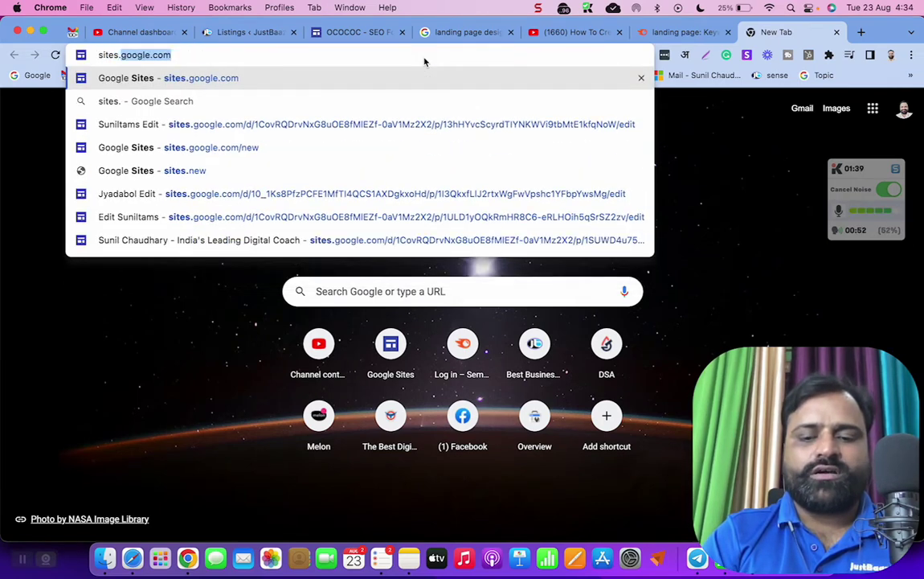
pyautogui.write('le.com')
pyautogui.press('Return')
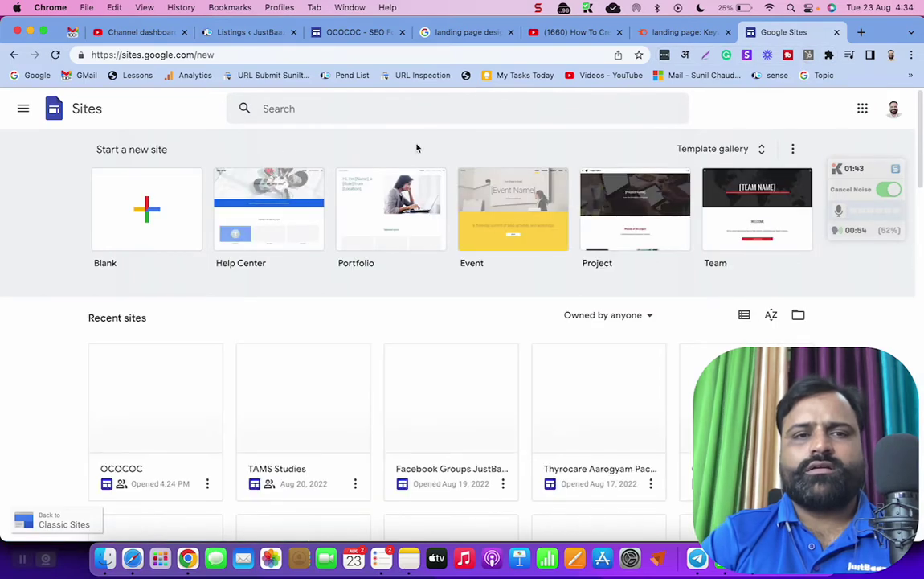
pyautogui.click(148, 210)
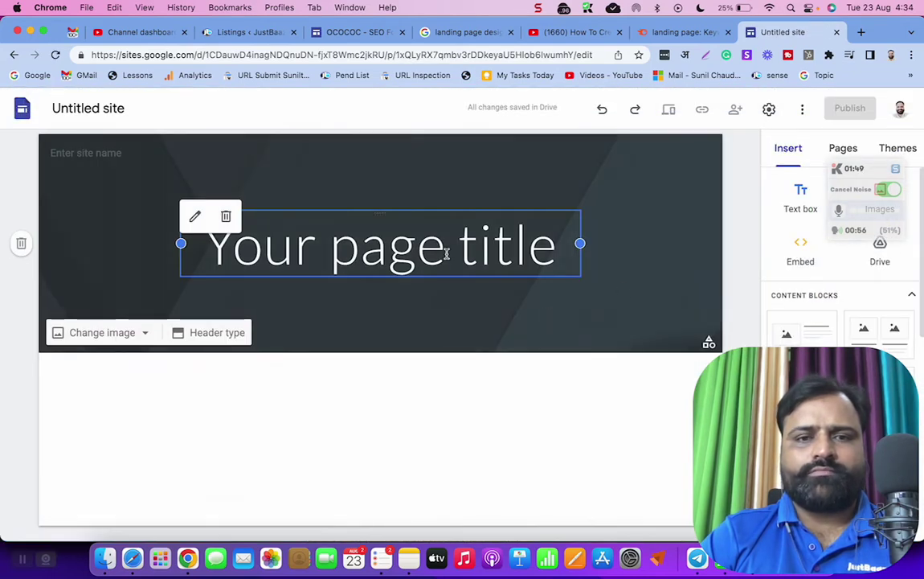
# Rename 'Untitled site' to 'My First' and reopen the name for extension.
pyautogui.click(86, 108)
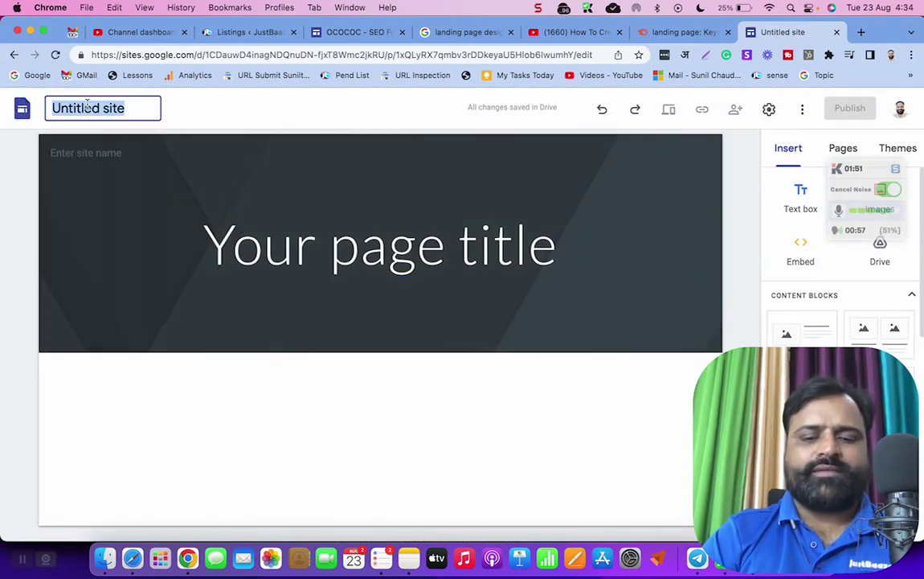
pyautogui.write('My First')
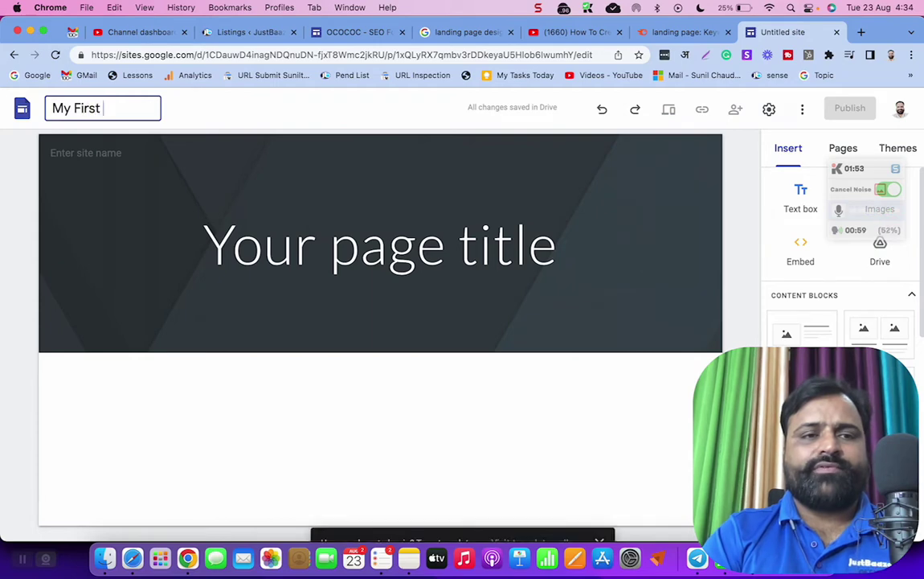
pyautogui.press('Return')
pyautogui.click(87, 113)
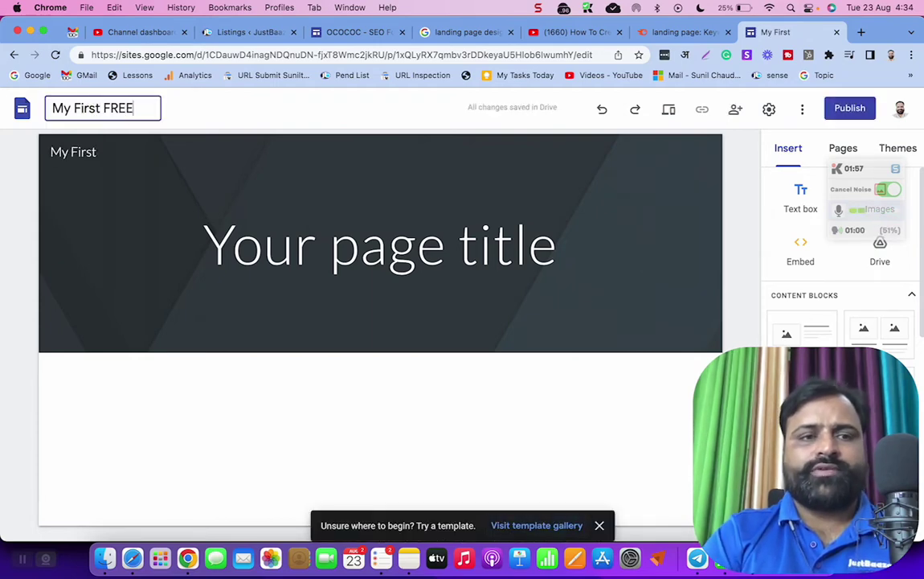
# Complete the site name as 'My First FREE Landing Page' and review header layouts.
pyautogui.write('FREE Landing Page')
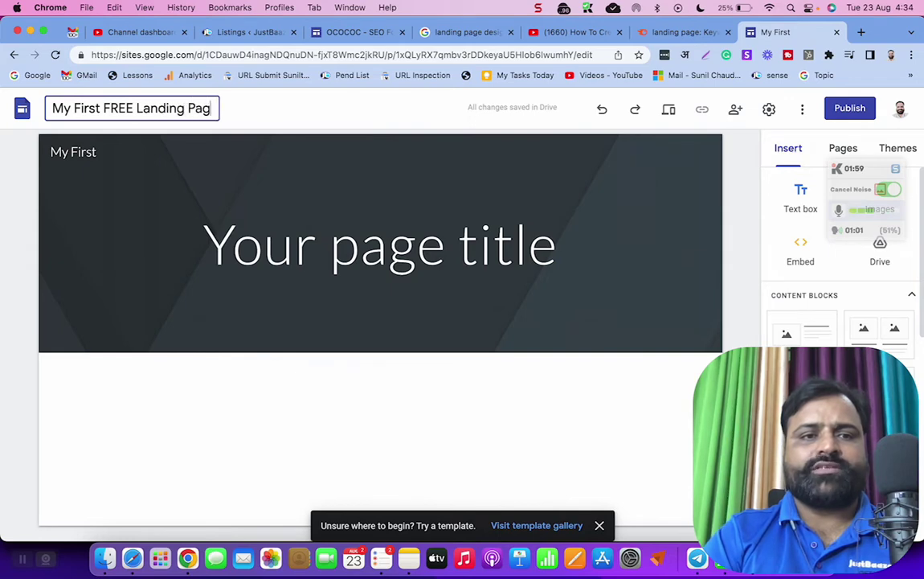
pyautogui.moveTo(165, 243)
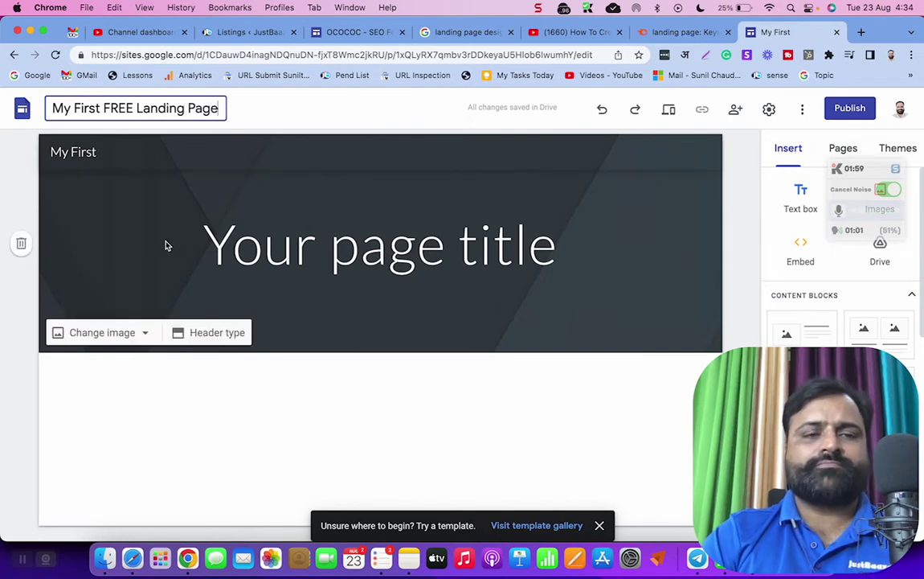
pyautogui.click(213, 333)
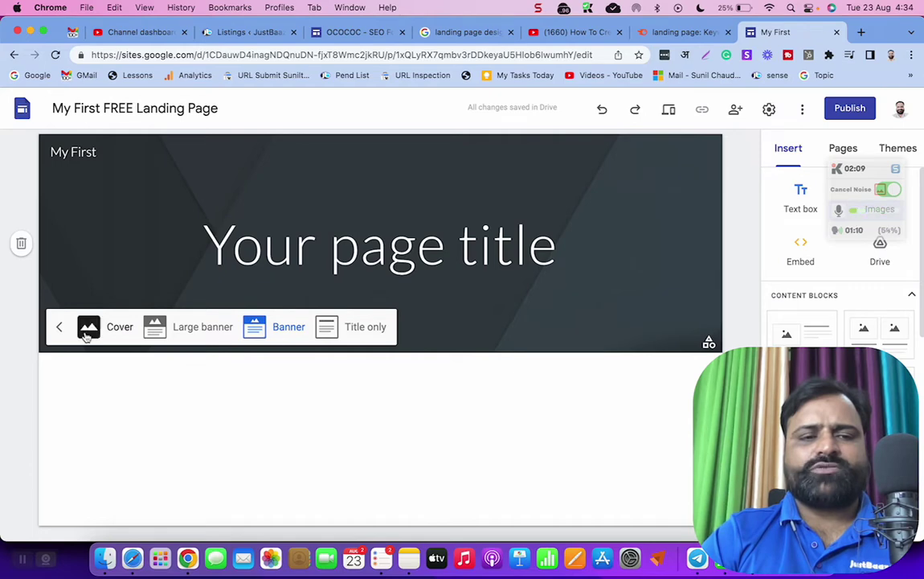
pyautogui.click(59, 326)
# Replace the header background with the dashboard illustration from a 'landing page' web image search.
pyautogui.click(81, 335)
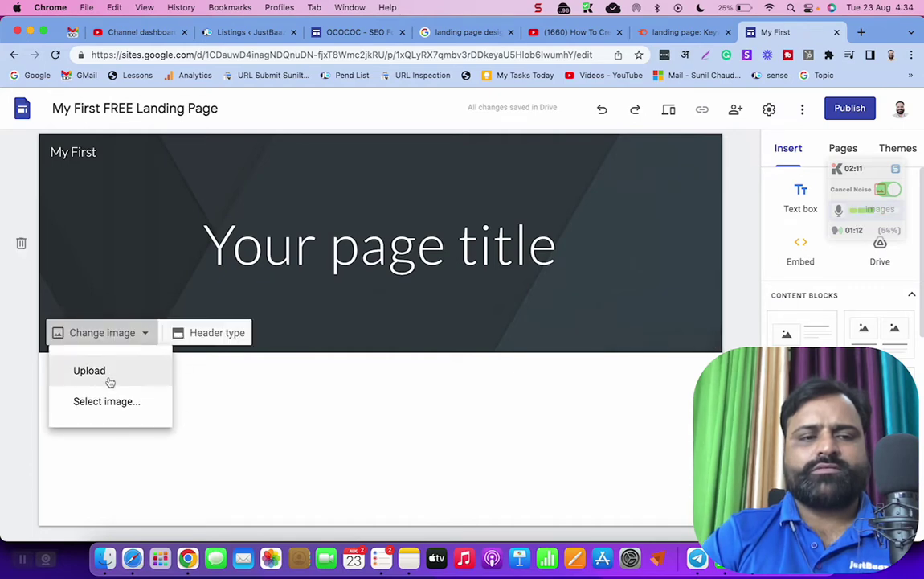
pyautogui.click(103, 372)
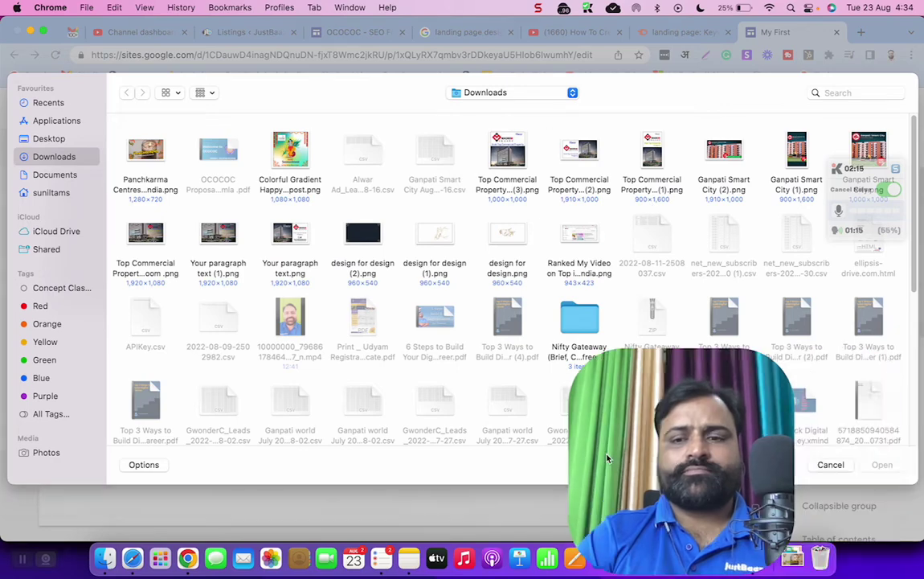
pyautogui.click(831, 464)
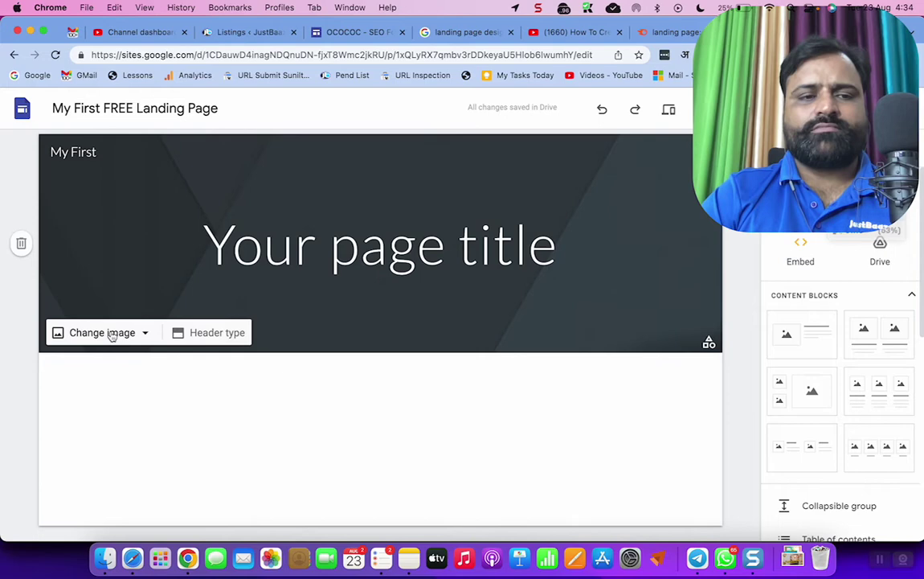
pyautogui.click(112, 336)
pyautogui.click(96, 402)
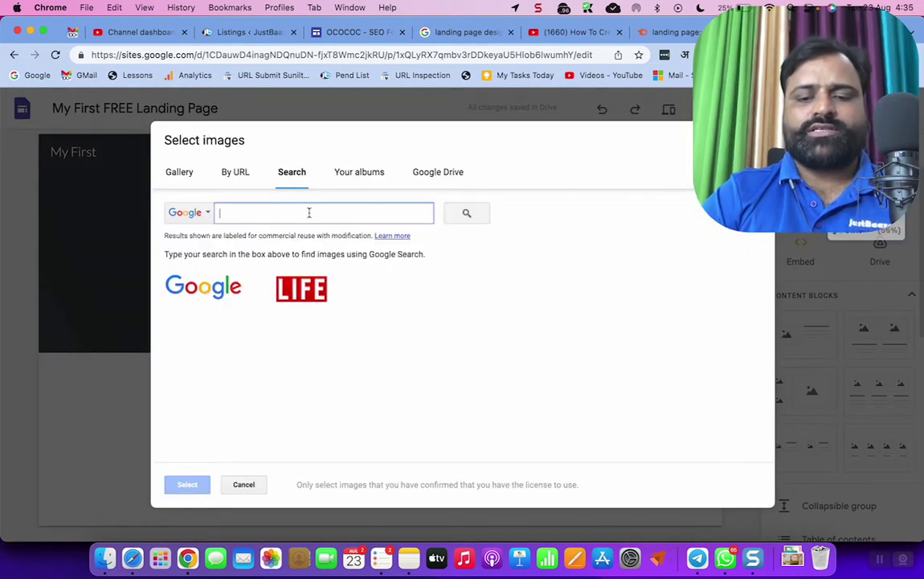
pyautogui.write('l')
pyautogui.press('BackSpace')
pyautogui.write('landing page')
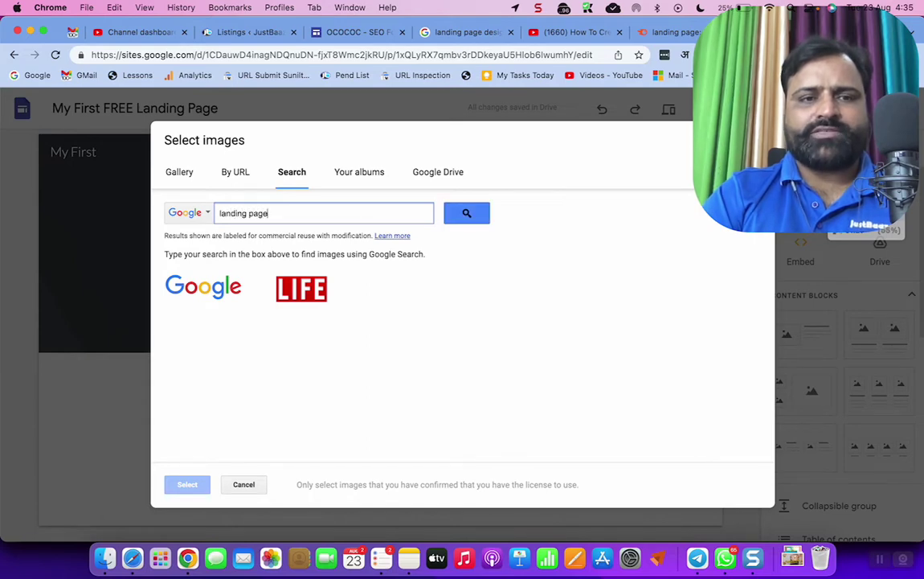
pyautogui.press('Return')
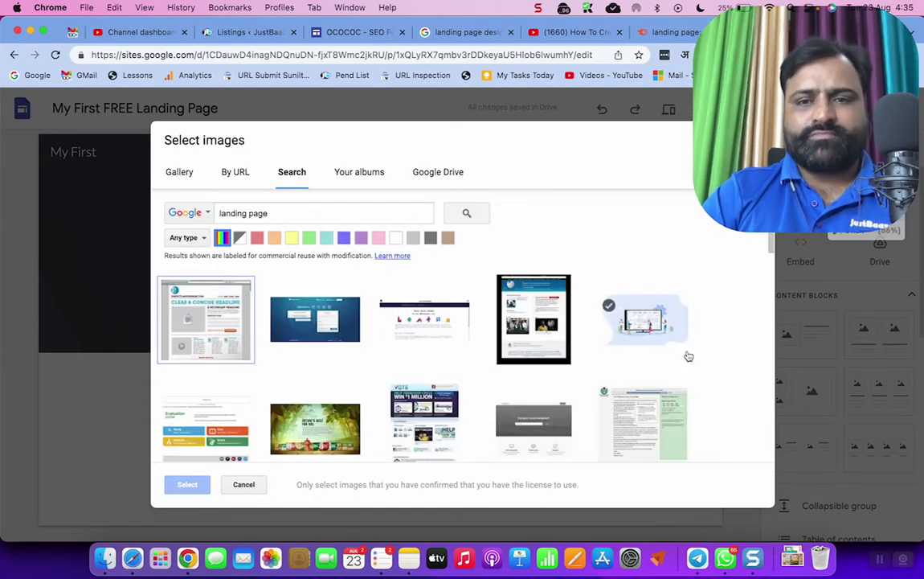
pyautogui.scroll(-3, 691, 356)
pyautogui.click(611, 241)
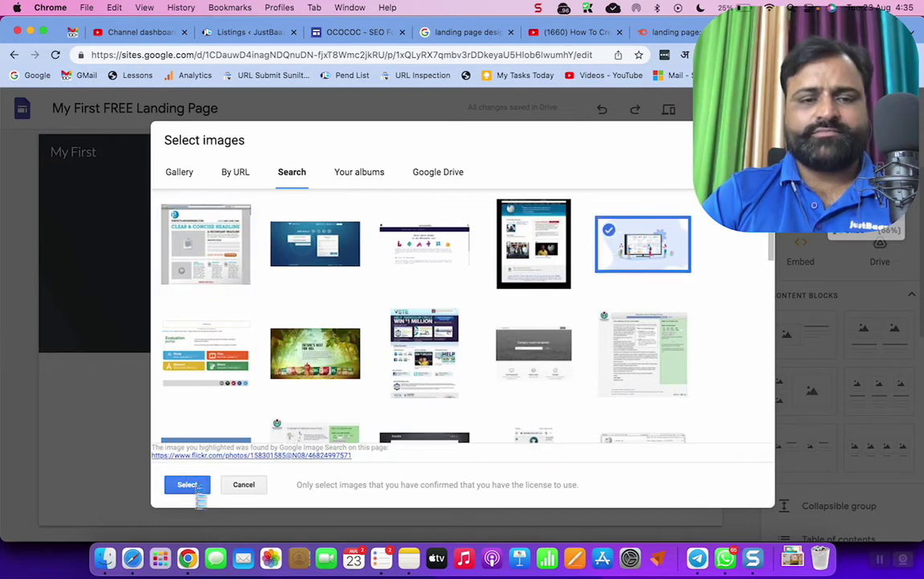
pyautogui.click(196, 487)
# Set the header to Cover, delete the page title text, then shrink it to Banner.
pyautogui.click(297, 338)
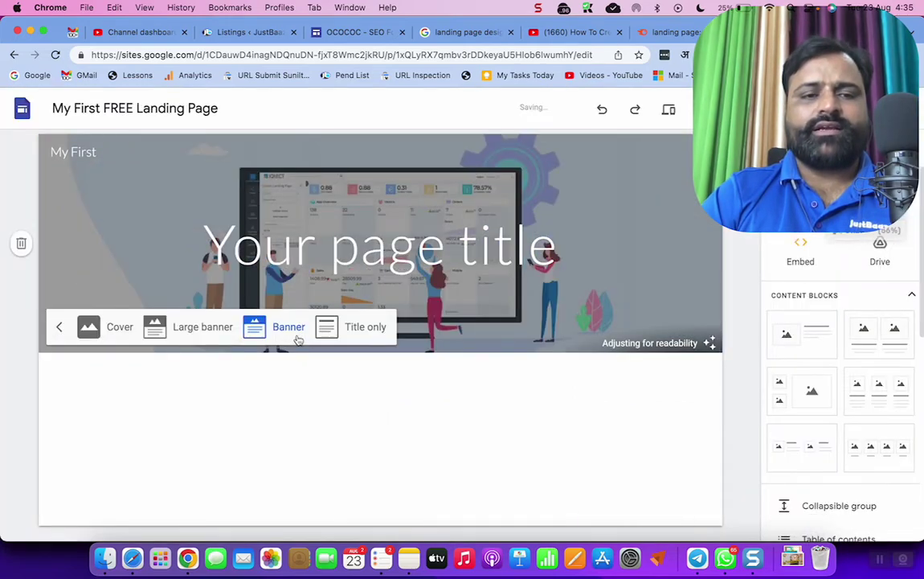
pyautogui.click(117, 330)
pyautogui.click(573, 362)
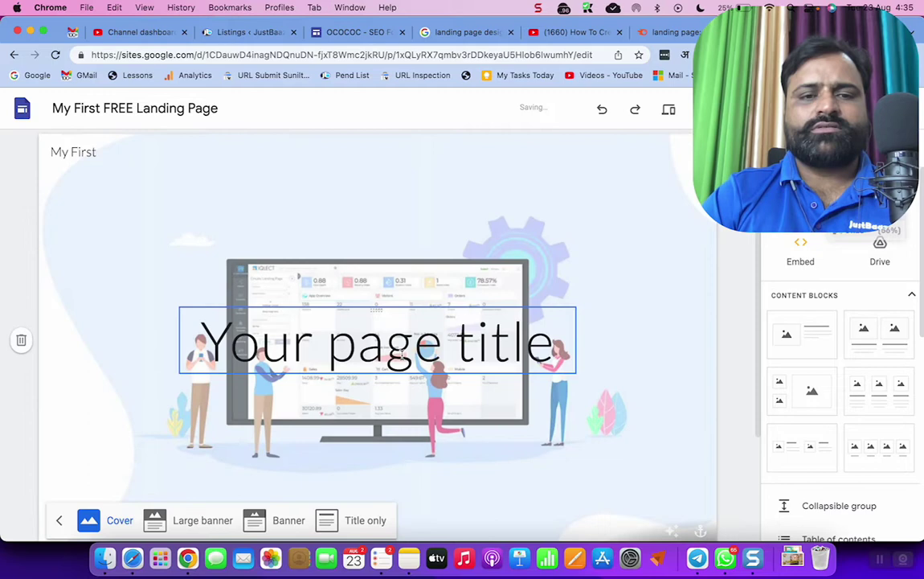
pyautogui.click(585, 288)
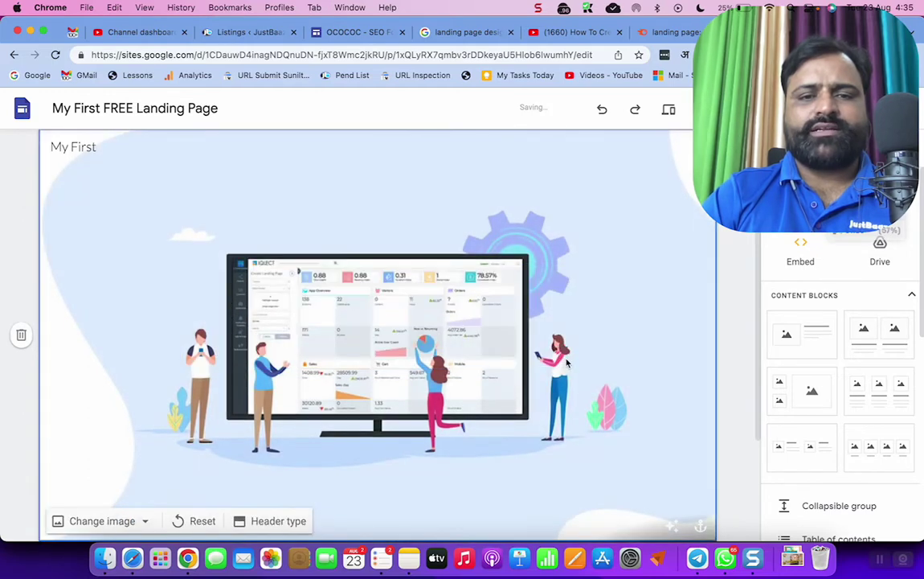
pyautogui.scroll(-1, 207, 499)
pyautogui.click(273, 495)
pyautogui.click(278, 489)
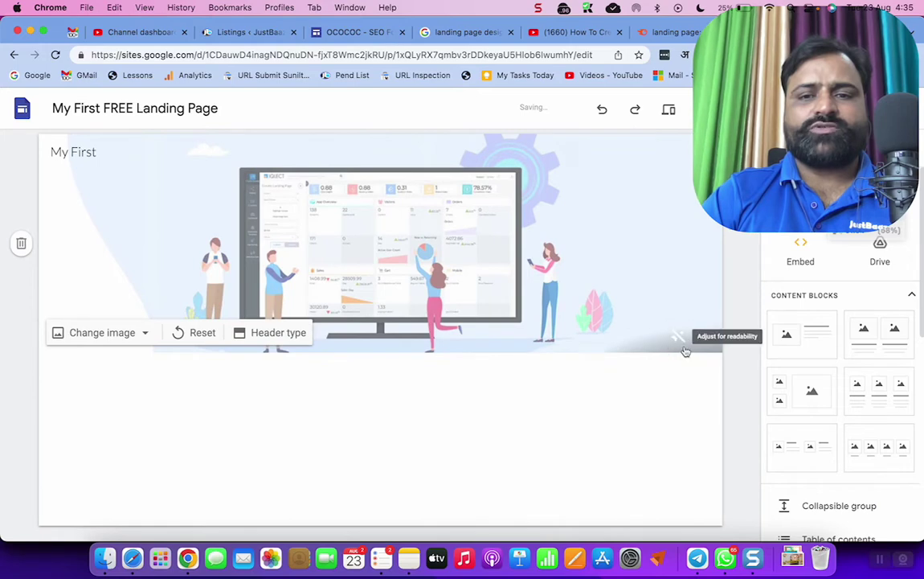
# Turn off Adjust for readability on the header, removing a stray empty text box.
pyautogui.click(680, 341)
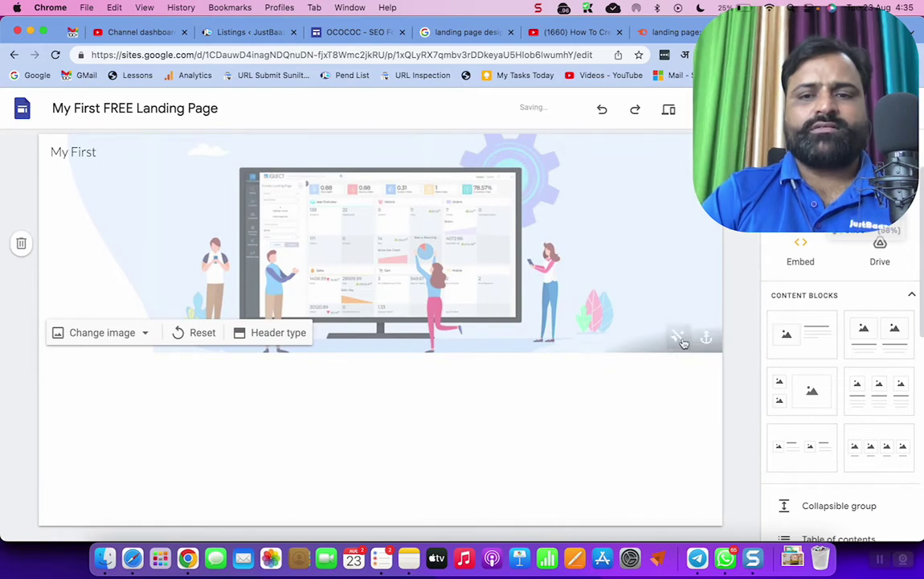
pyautogui.click(680, 341)
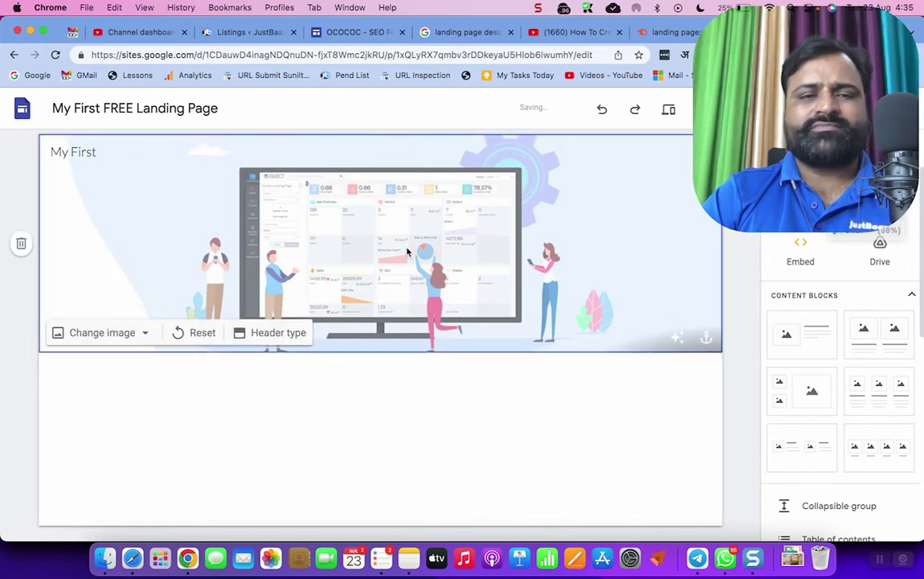
pyautogui.doubleClick(674, 336)
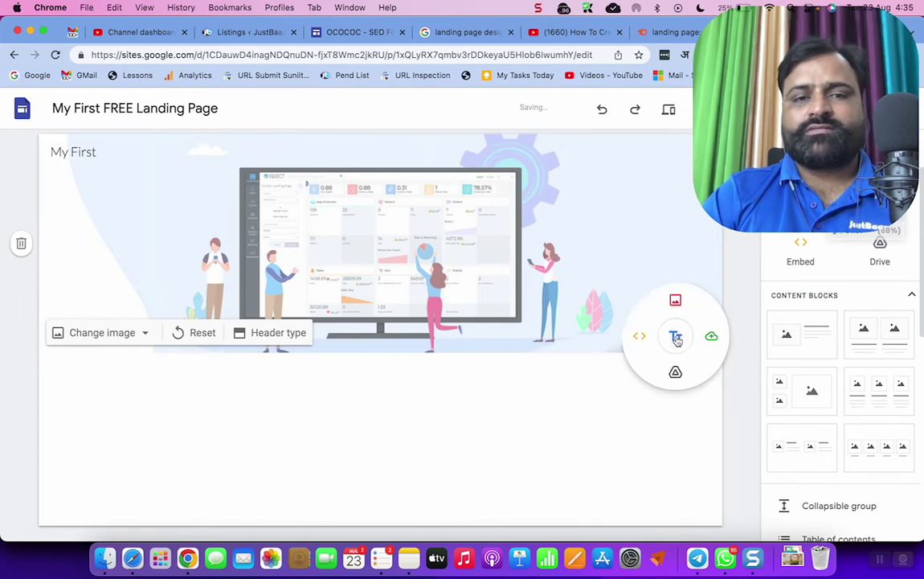
pyautogui.click(674, 336)
pyautogui.click(392, 283)
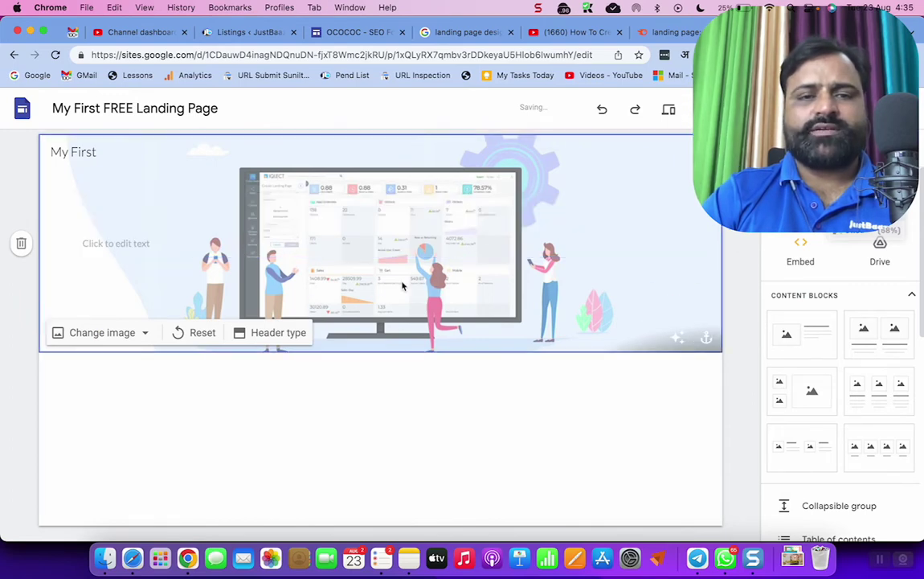
pyautogui.click(391, 244)
pyautogui.click(590, 274)
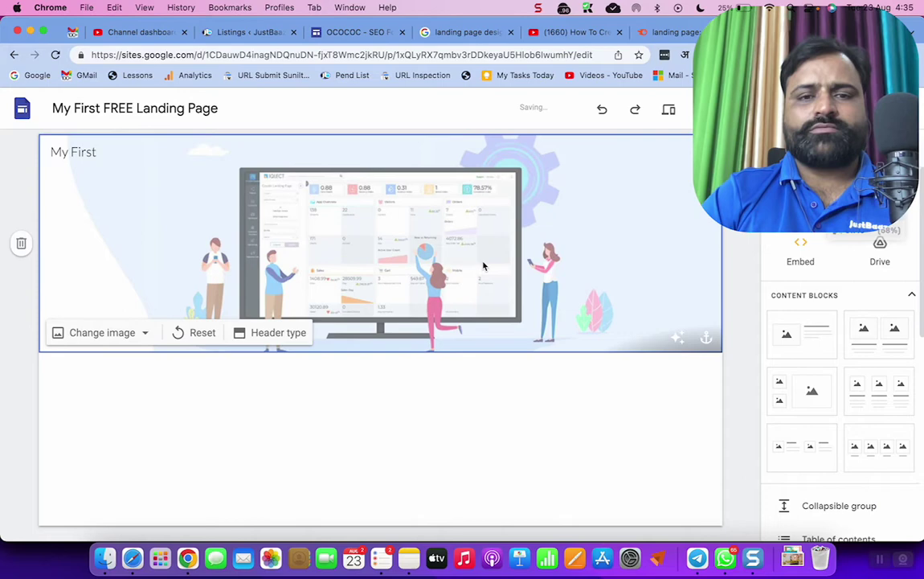
pyautogui.click(678, 338)
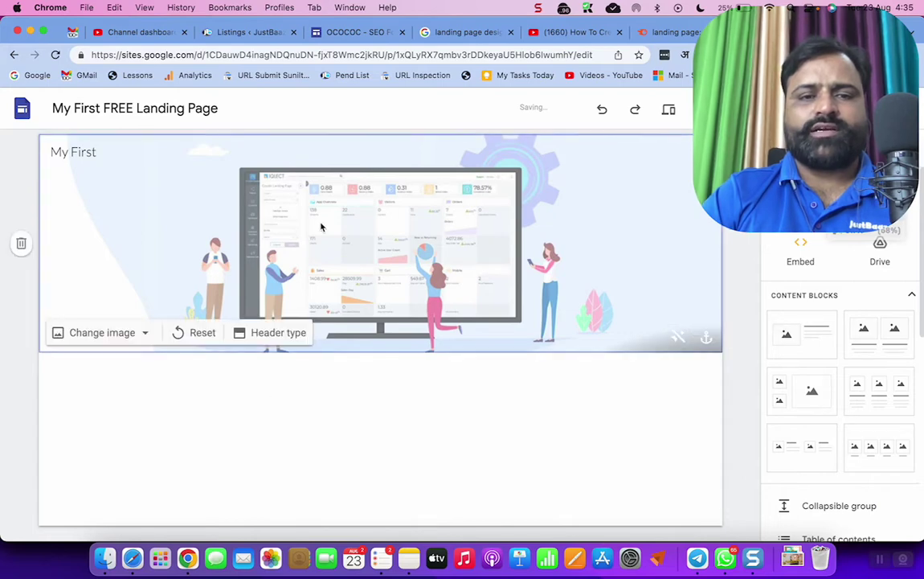
pyautogui.doubleClick(373, 241)
# Search Google Images for 'landing page' from the header's image insert options.
pyautogui.click(409, 243)
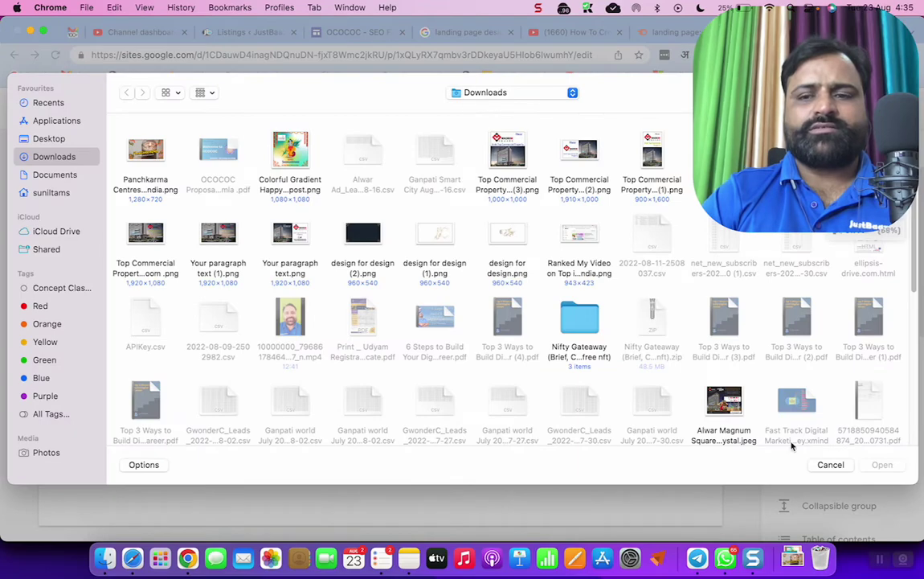
pyautogui.click(820, 467)
pyautogui.rightClick(398, 256)
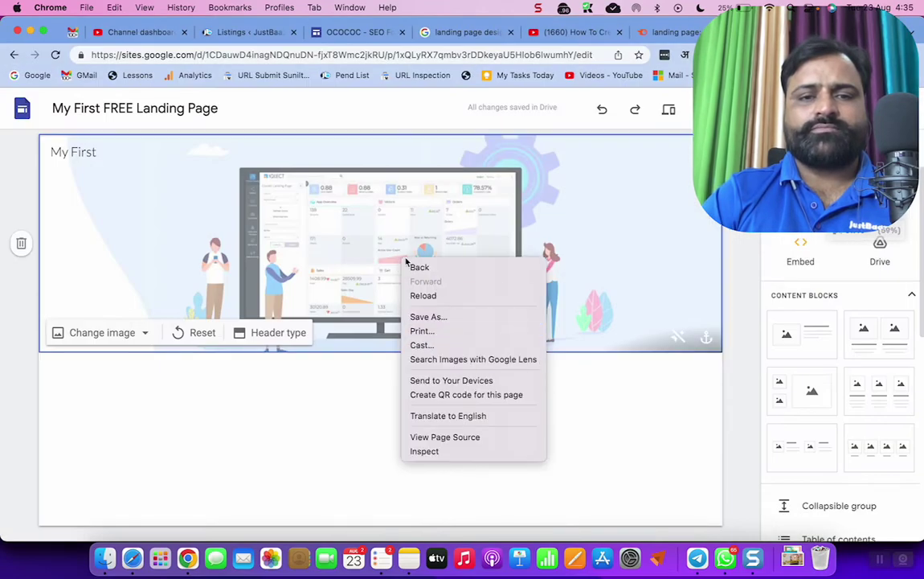
pyautogui.doubleClick(399, 250)
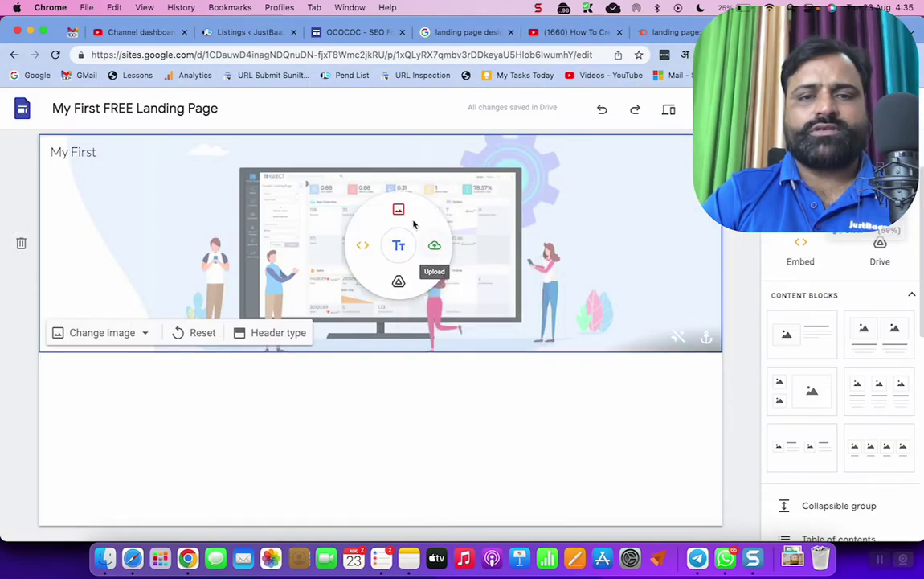
pyautogui.click(399, 209)
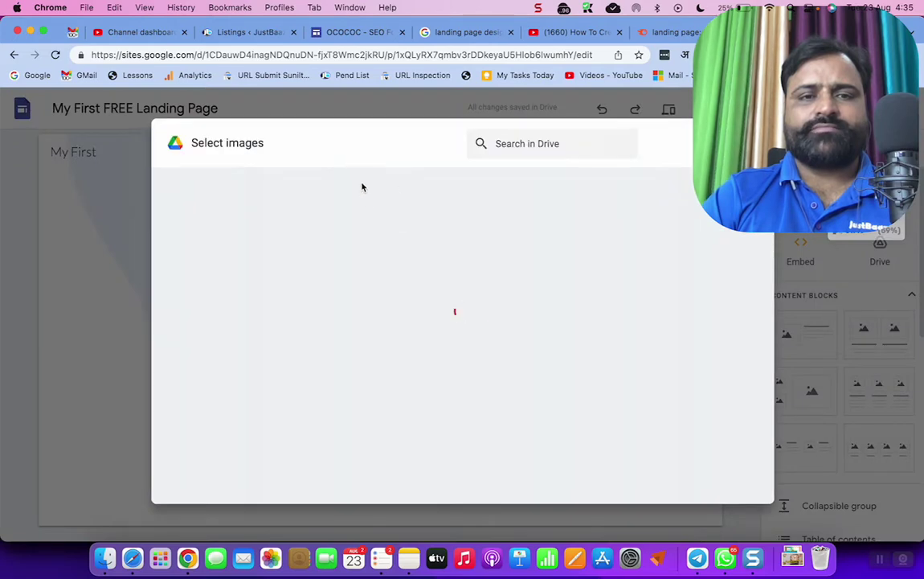
pyautogui.click(360, 184)
pyautogui.click(361, 144)
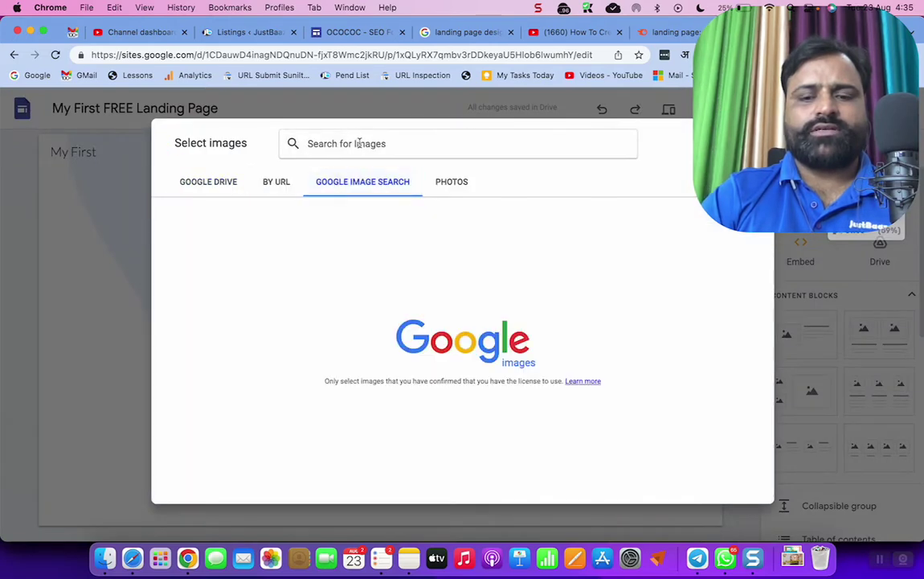
pyautogui.write('landing page')
pyautogui.press('Return')
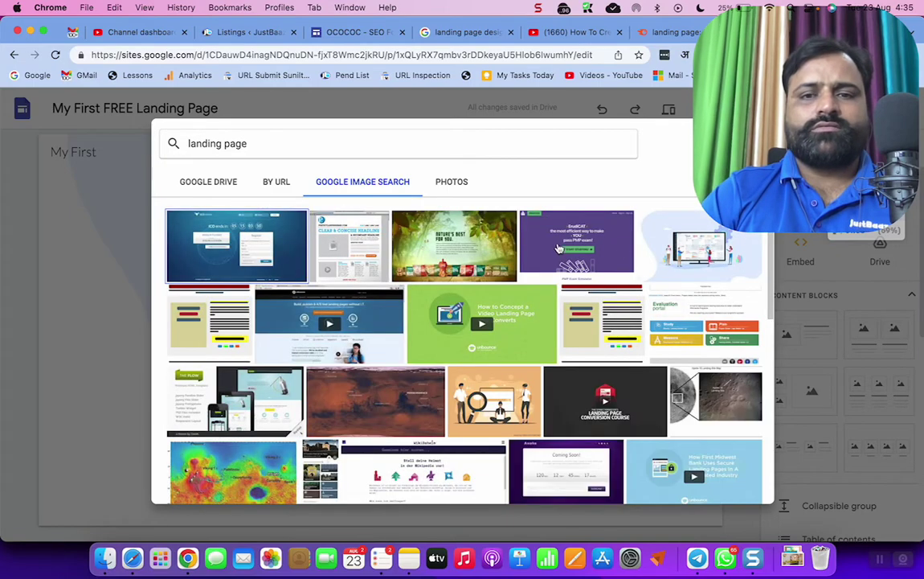
# Insert the people-around-a-monitor illustration, stretch it to full header width and uncrop it.
pyautogui.click(699, 245)
pyautogui.click(796, 488)
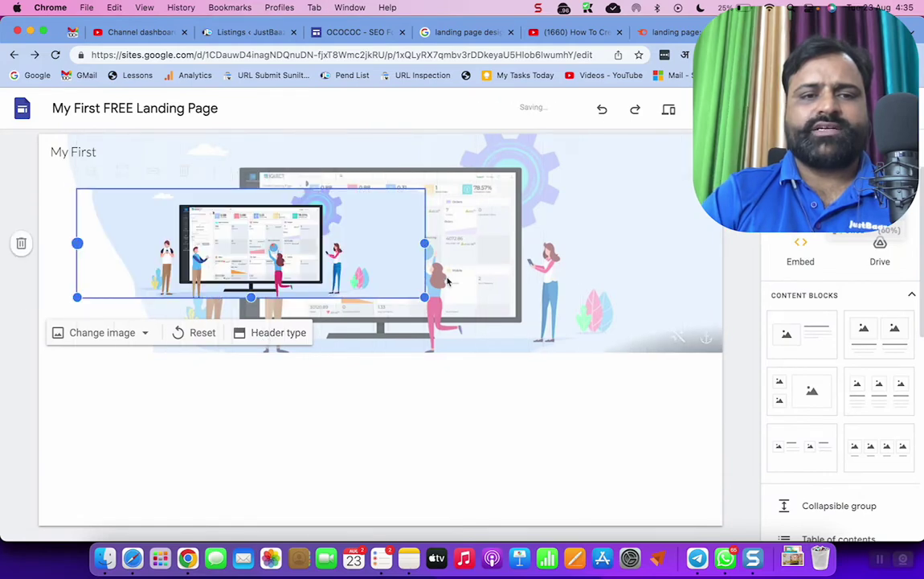
pyautogui.moveTo(425, 243); pyautogui.dragTo(727, 257)
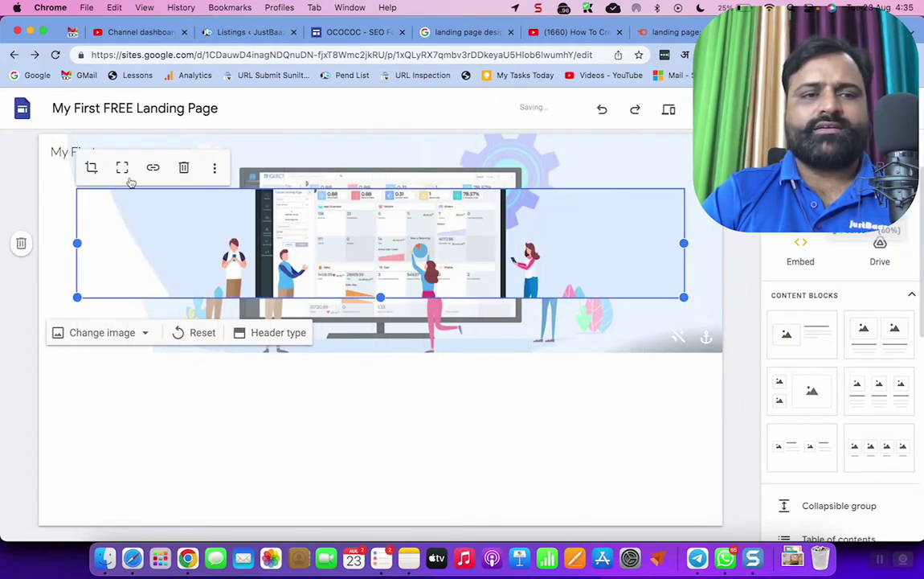
pyautogui.click(123, 168)
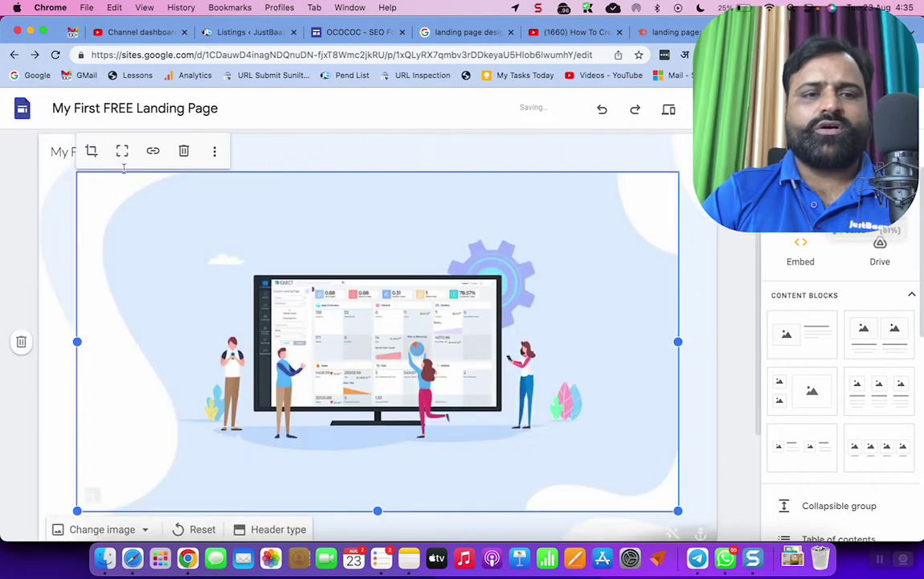
pyautogui.click(707, 371)
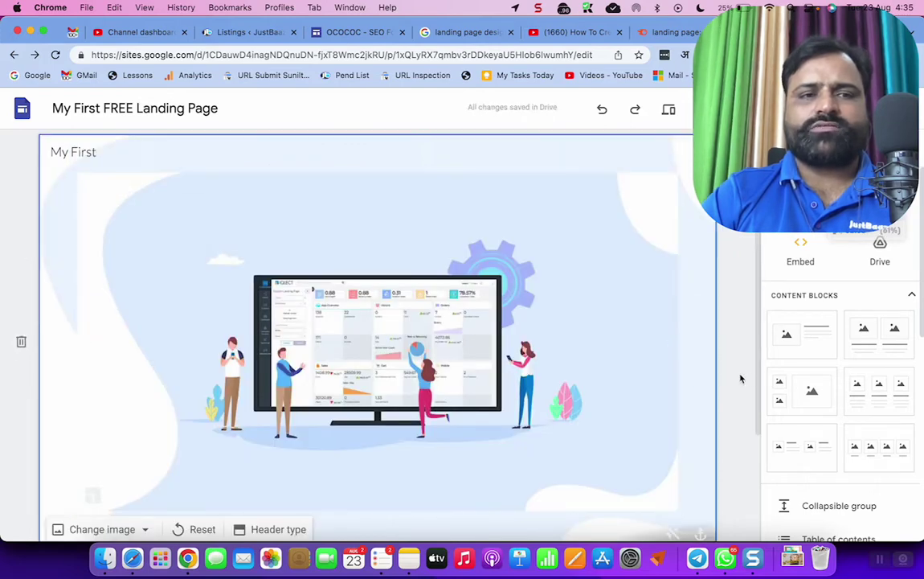
pyautogui.scroll(-2, 738, 380)
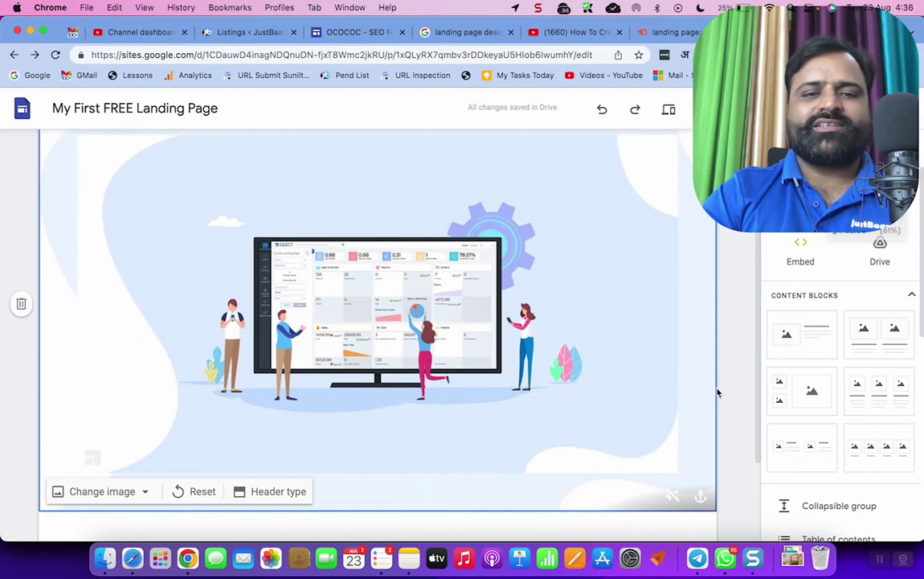
pyautogui.scroll(-4, 185, 460)
pyautogui.click(275, 408)
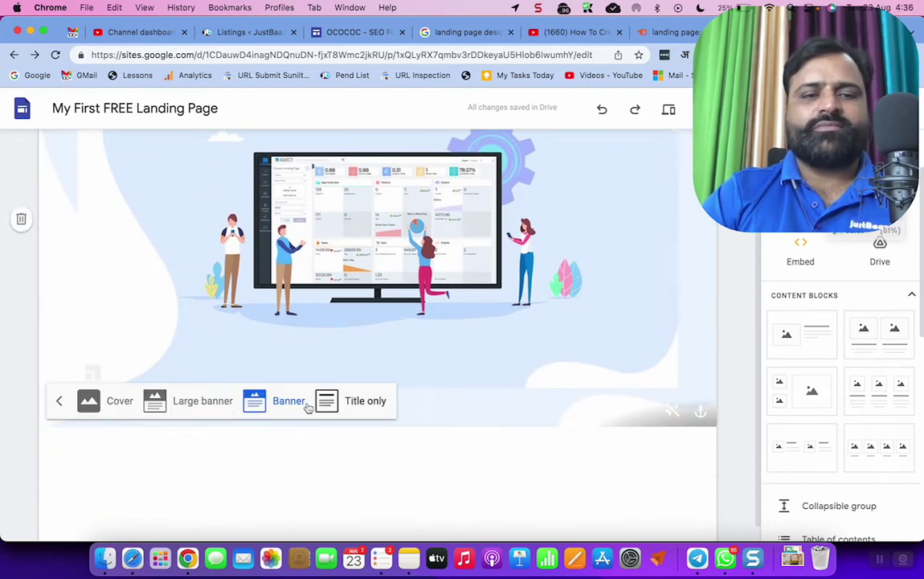
pyautogui.click(209, 408)
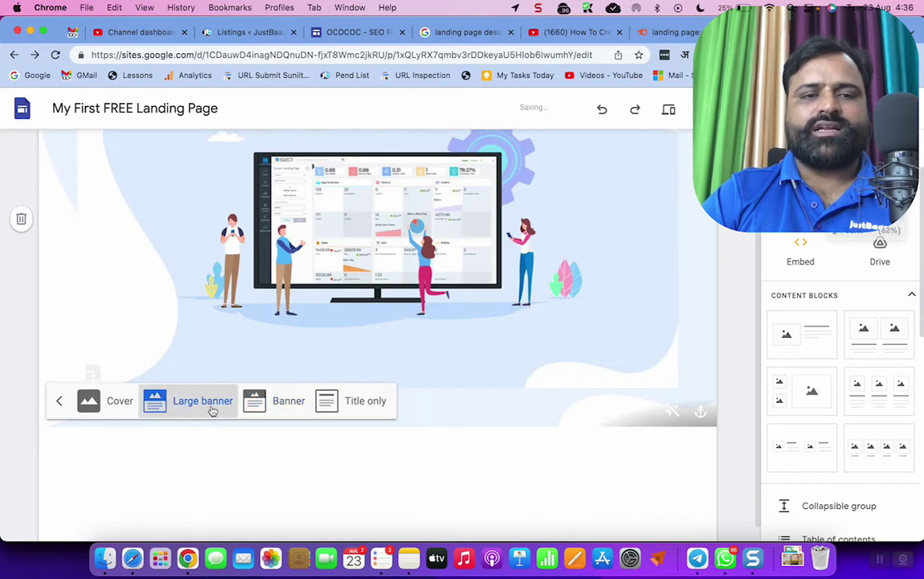
pyautogui.click(131, 407)
pyautogui.click(233, 405)
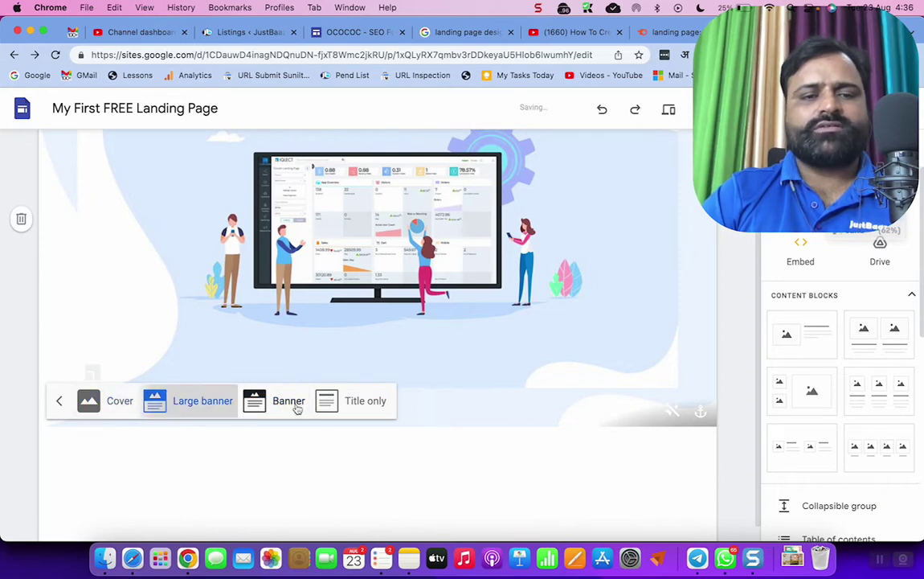
pyautogui.click(291, 406)
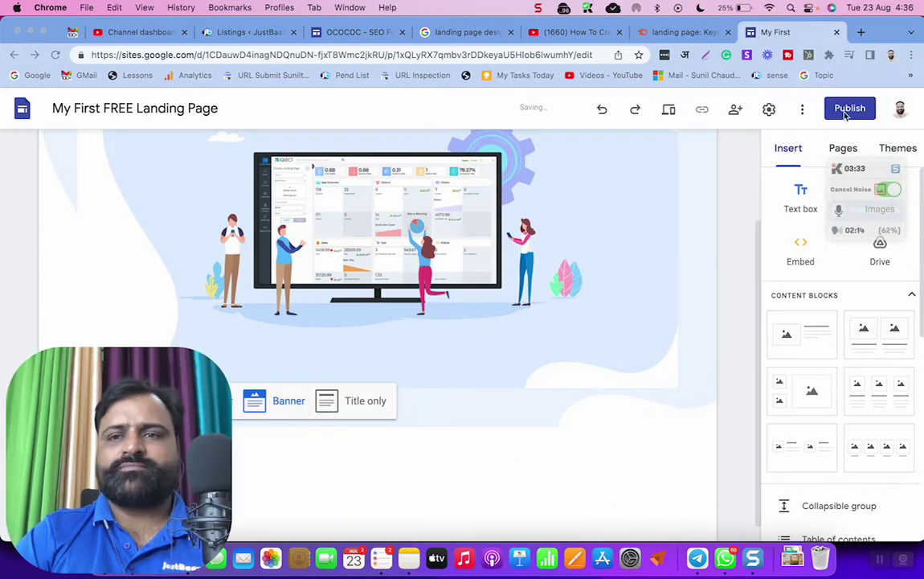
# Publish the site with 'my-first-free-landing-page' entered as its web address.
pyautogui.click(857, 113)
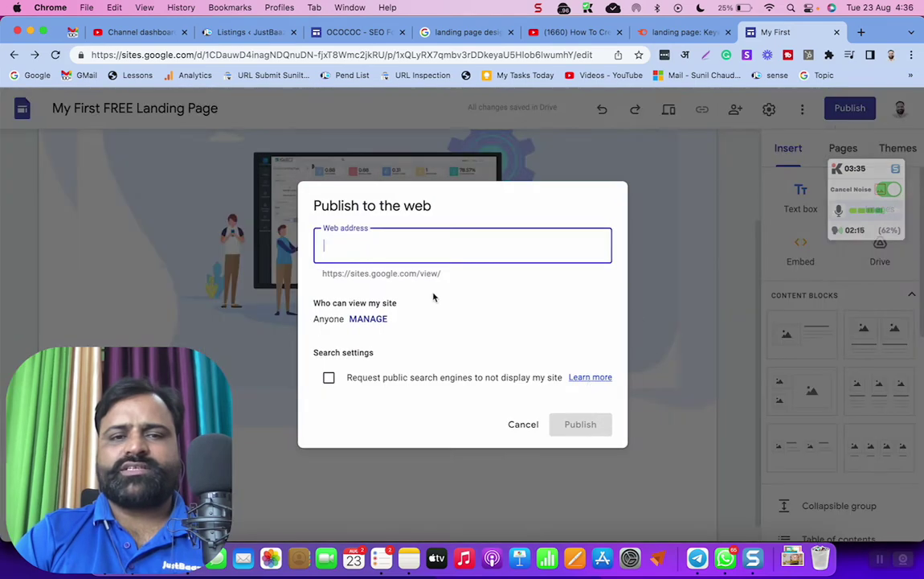
pyautogui.write('f')
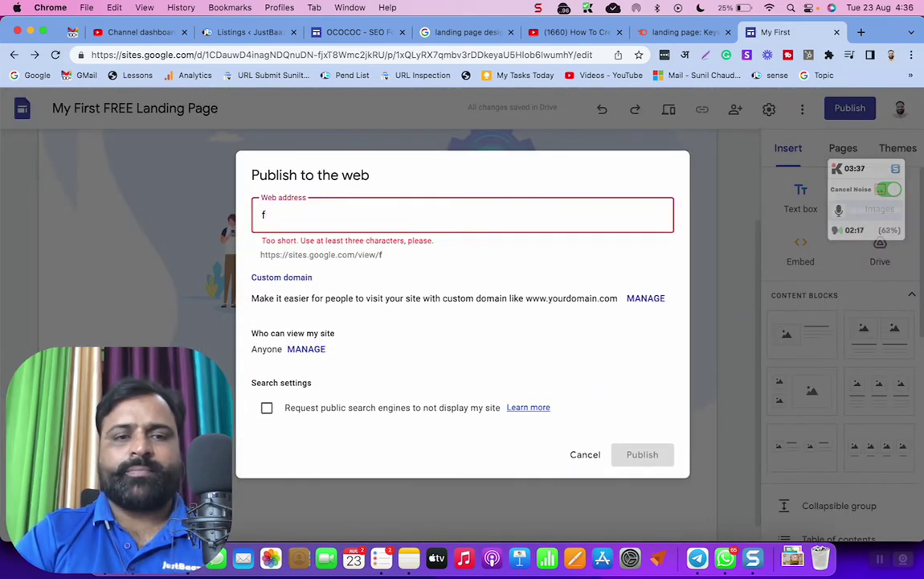
pyautogui.press('BackSpace')
pyautogui.write('my-')
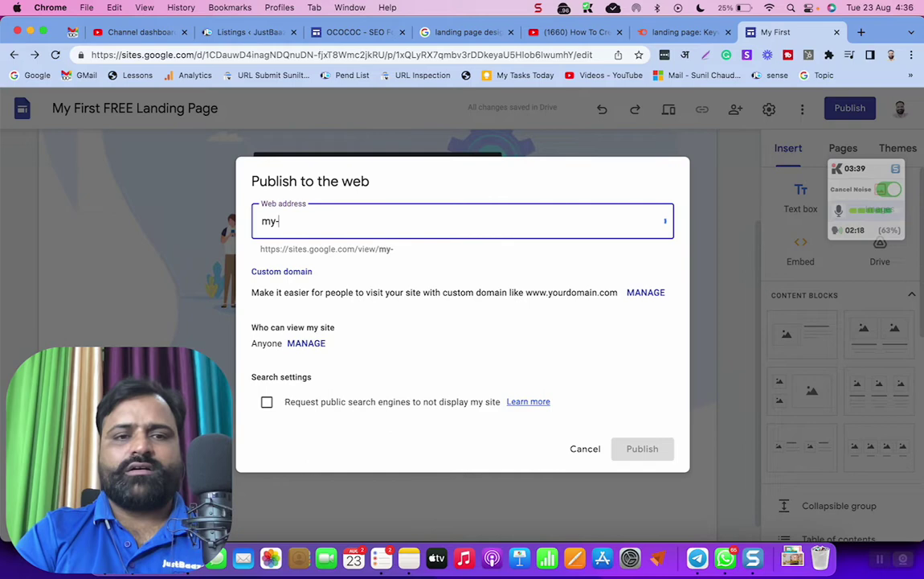
pyautogui.write('first-free-l')
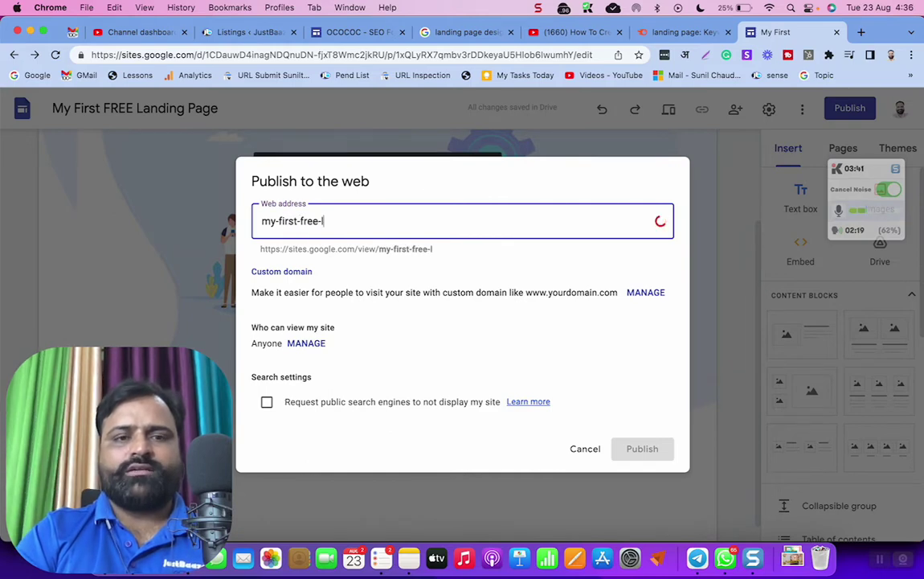
pyautogui.write('anding-page')
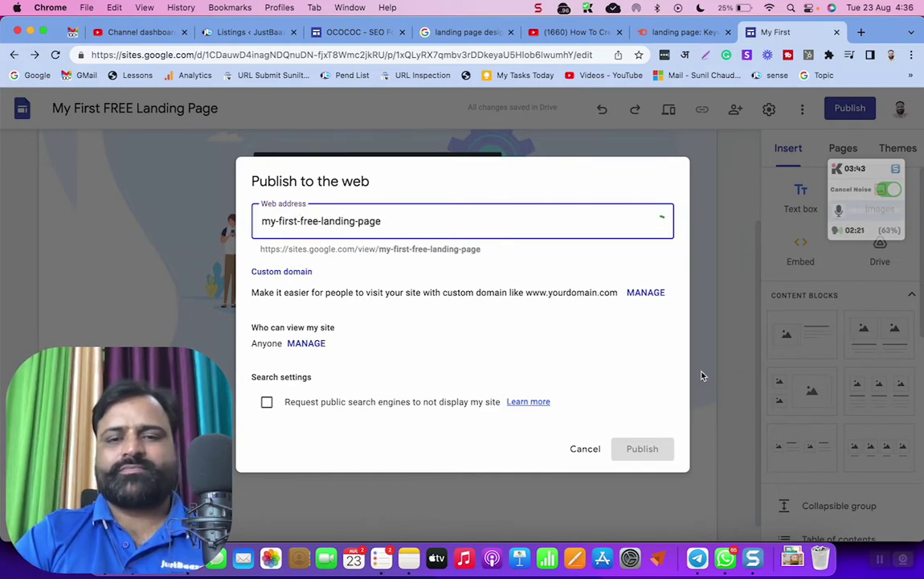
pyautogui.click(629, 333)
pyautogui.click(643, 450)
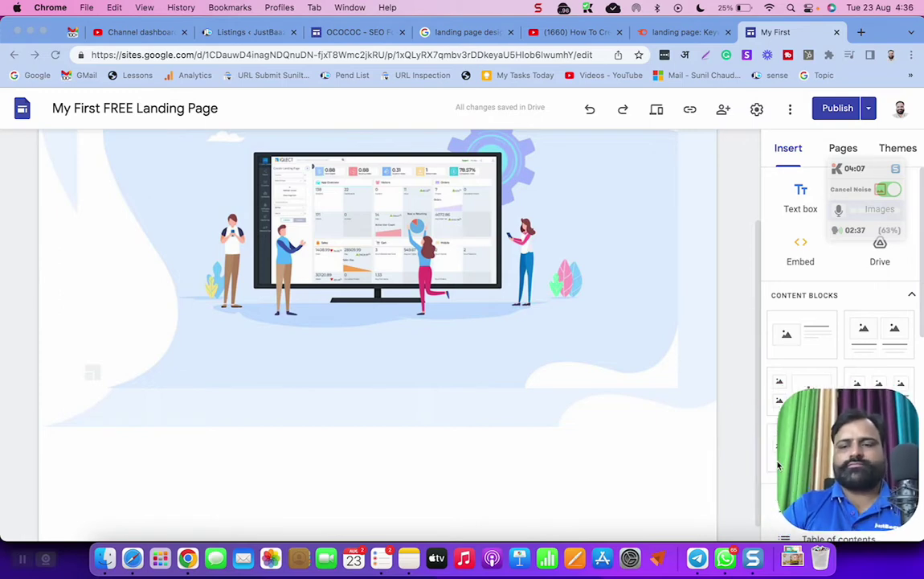
# Try the Large banner and Cover header layouts, then reload the editor.
pyautogui.moveTo(359, 273)
pyautogui.click(254, 404)
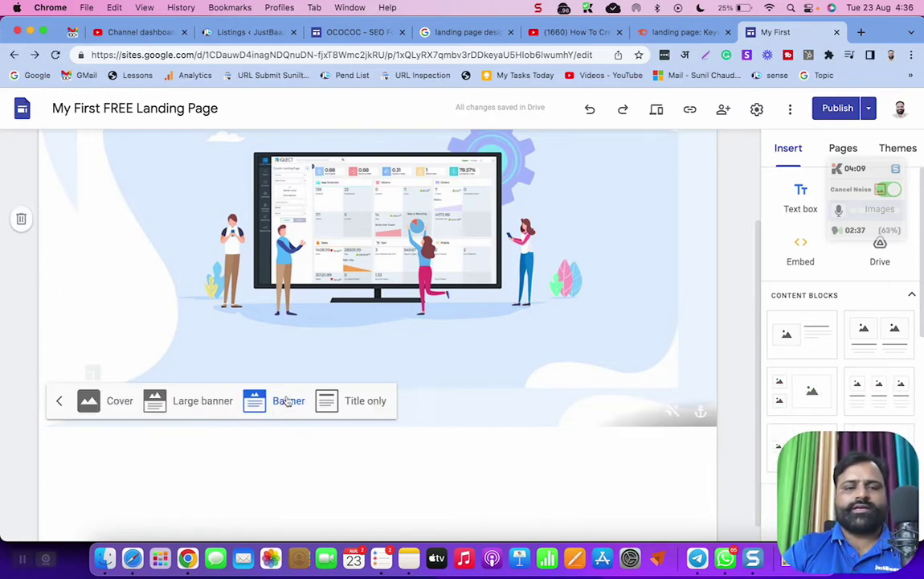
pyautogui.click(214, 399)
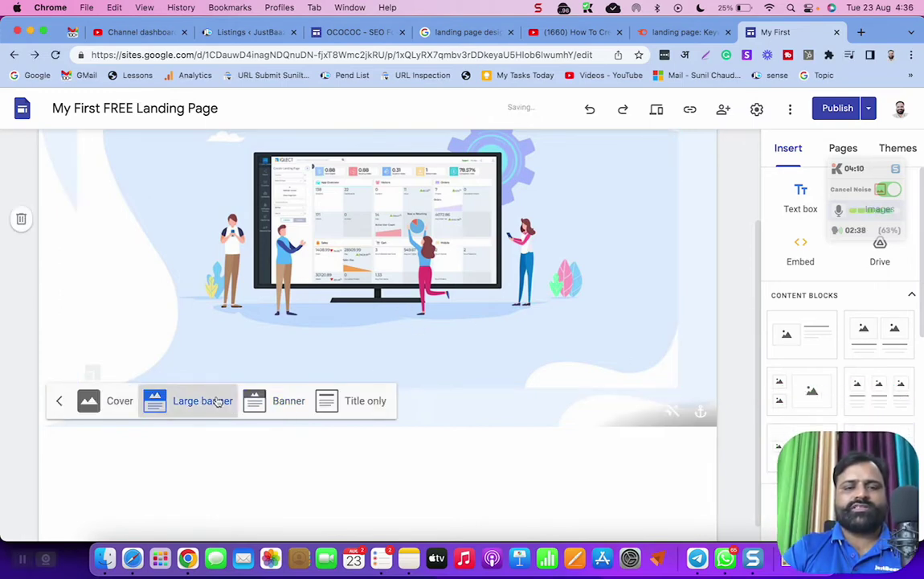
pyautogui.click(122, 402)
pyautogui.click(55, 54)
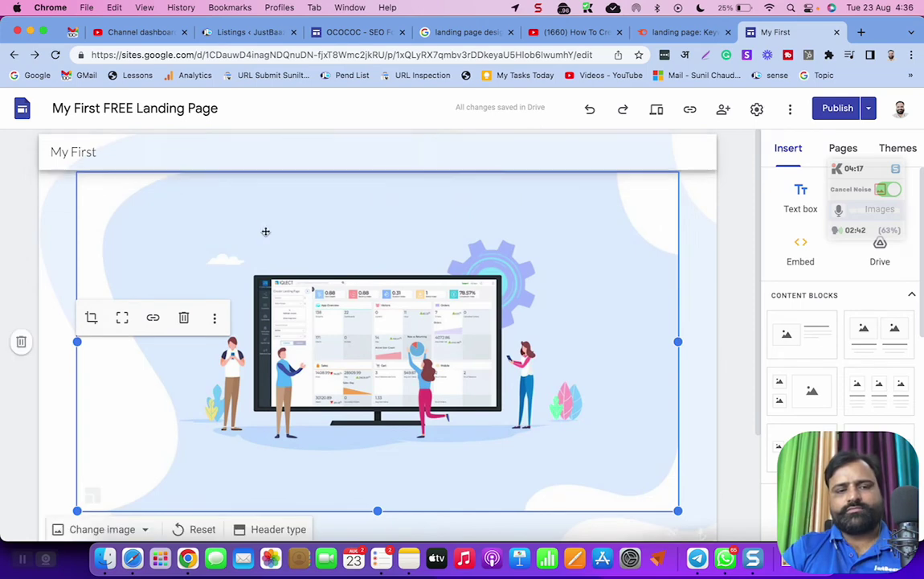
pyautogui.scroll(-1, 307, 363)
pyautogui.scroll(-2, 308, 364)
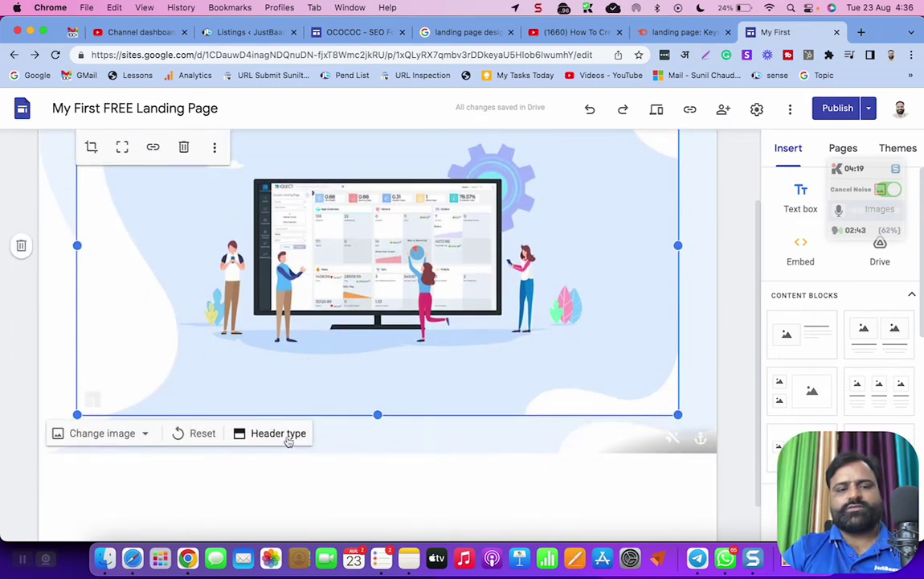
# Cycle through Large banner, Banner and Cover layouts, leaving the header as Banner.
pyautogui.click(288, 434)
pyautogui.click(202, 427)
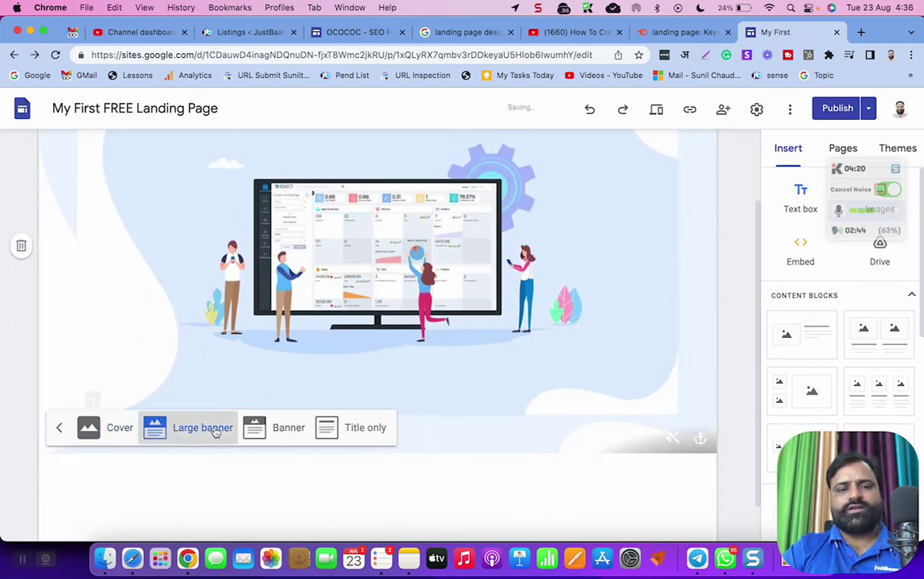
pyautogui.click(292, 432)
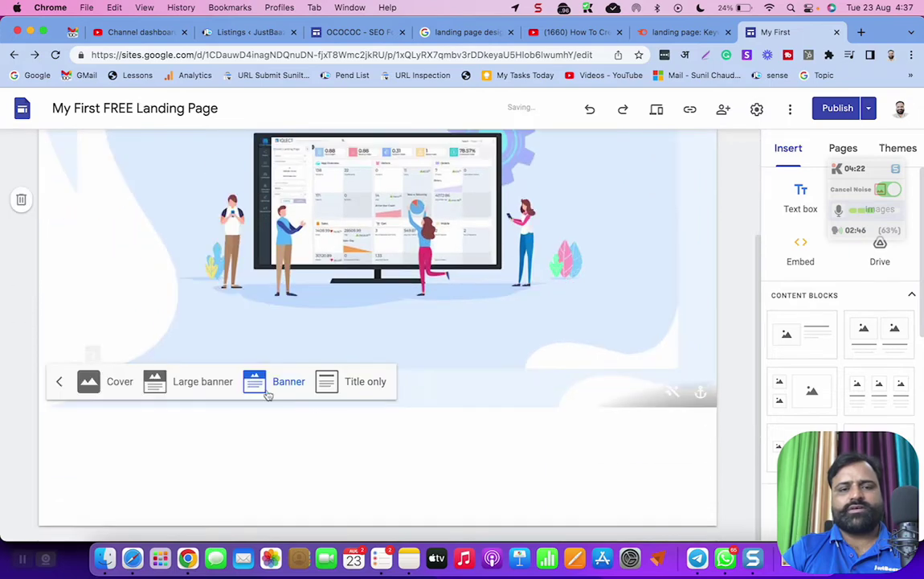
pyautogui.click(188, 387)
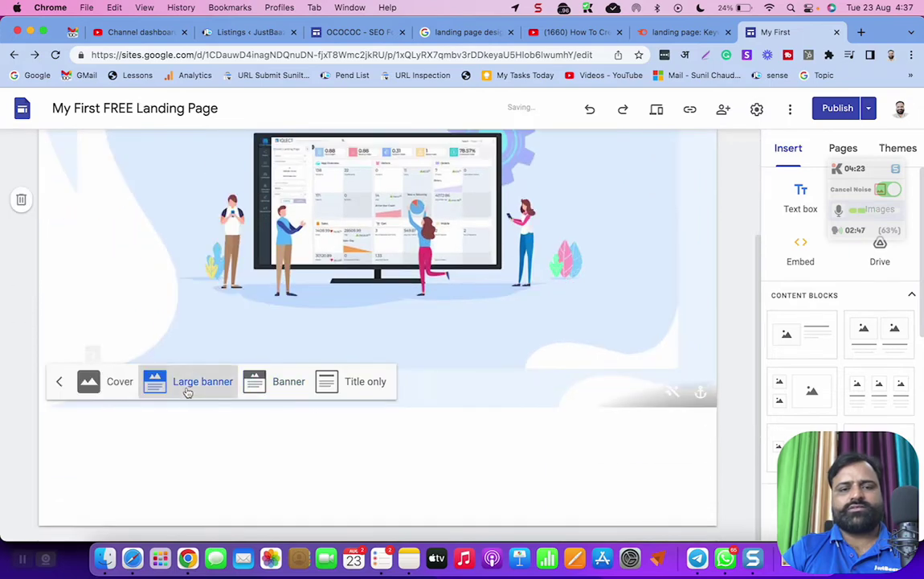
pyautogui.click(112, 385)
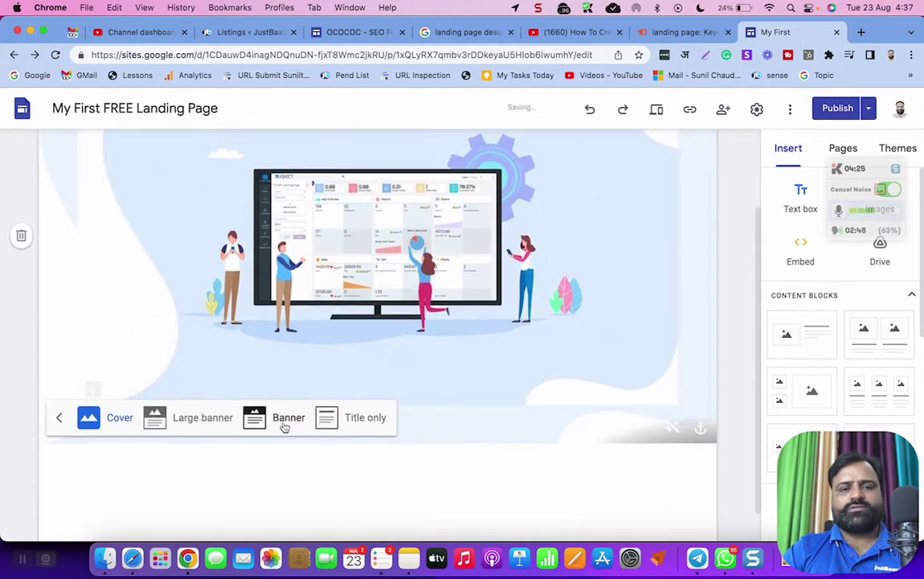
pyautogui.click(285, 428)
# Check for unpublished changes, return to the editor and glance at header styles.
pyautogui.click(839, 108)
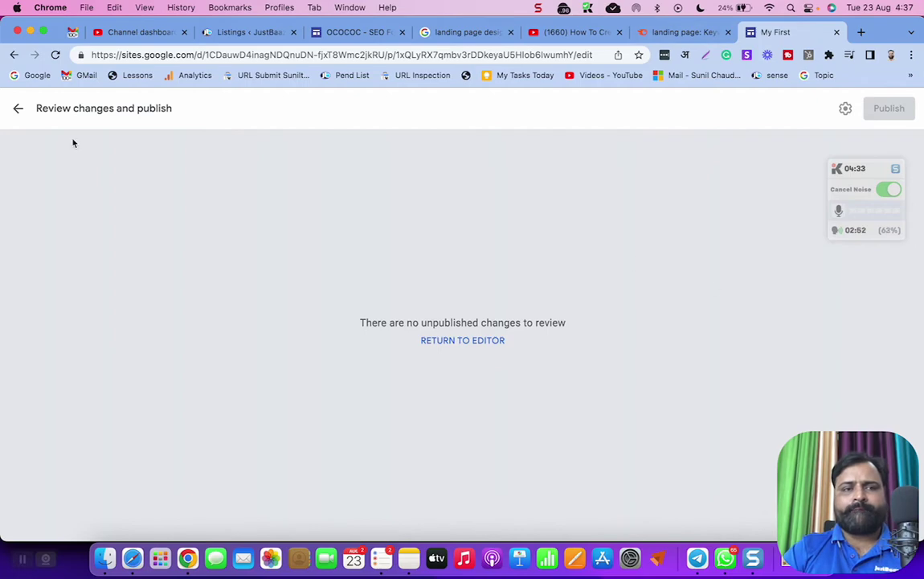
pyautogui.click(19, 108)
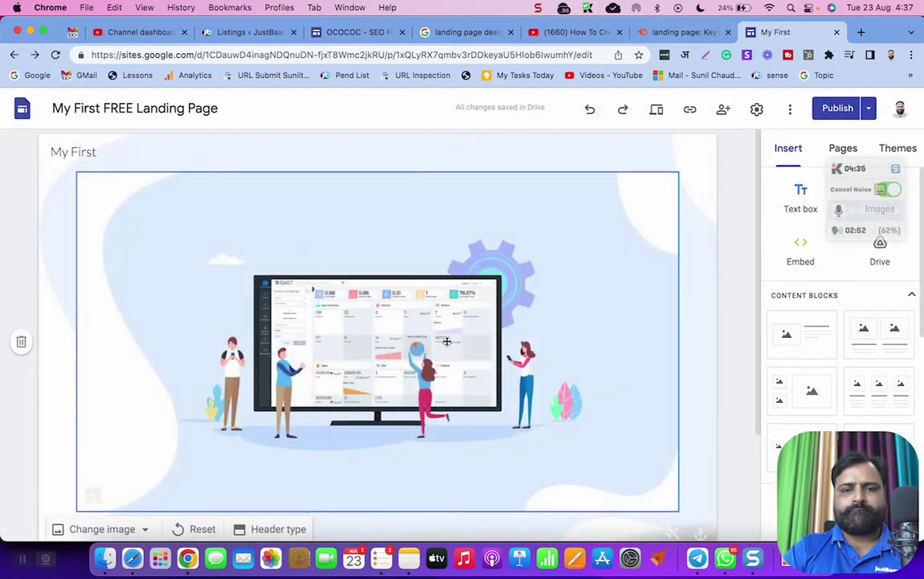
pyautogui.scroll(-3, 451, 344)
pyautogui.click(283, 388)
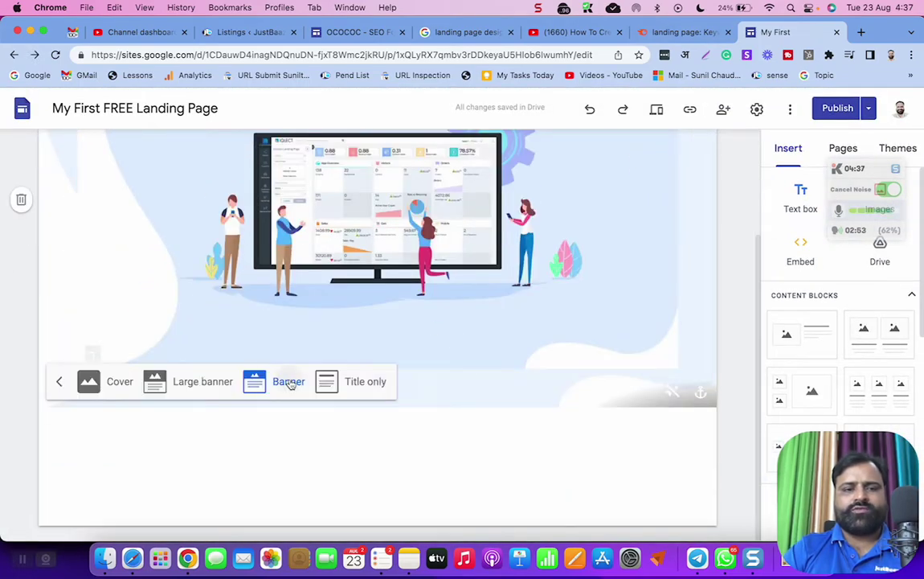
pyautogui.click(327, 443)
# Add a text box below the header with the title 'My First FREE Landing Page'.
pyautogui.doubleClick(364, 436)
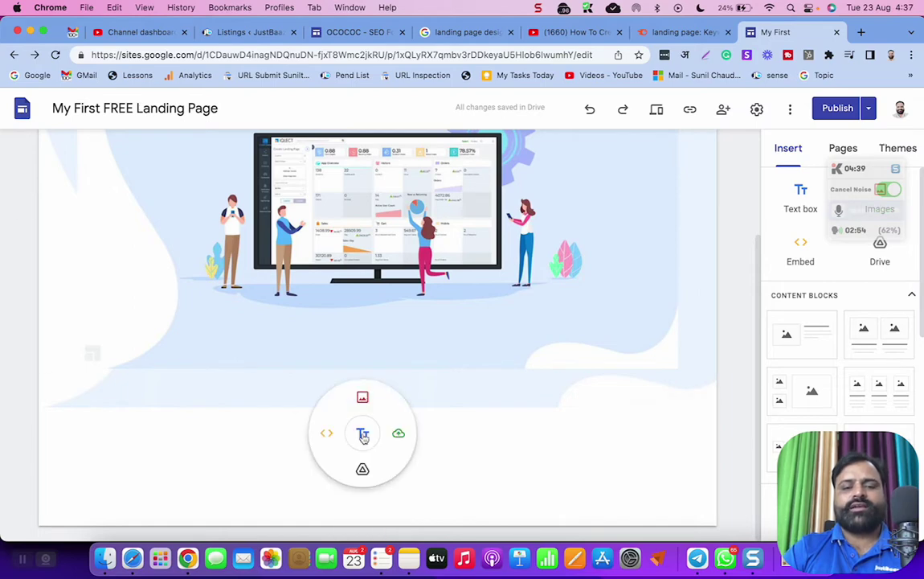
pyautogui.click(364, 435)
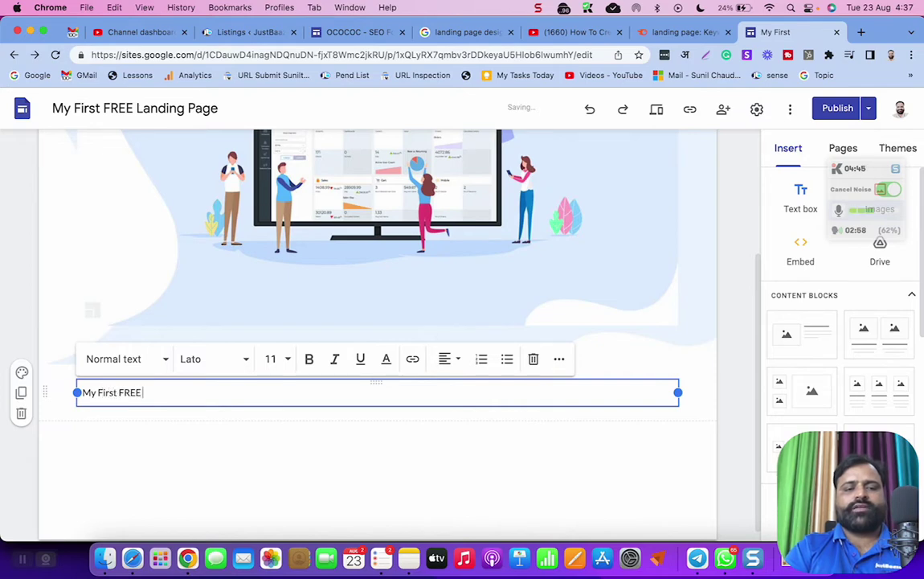
pyautogui.write('ge')
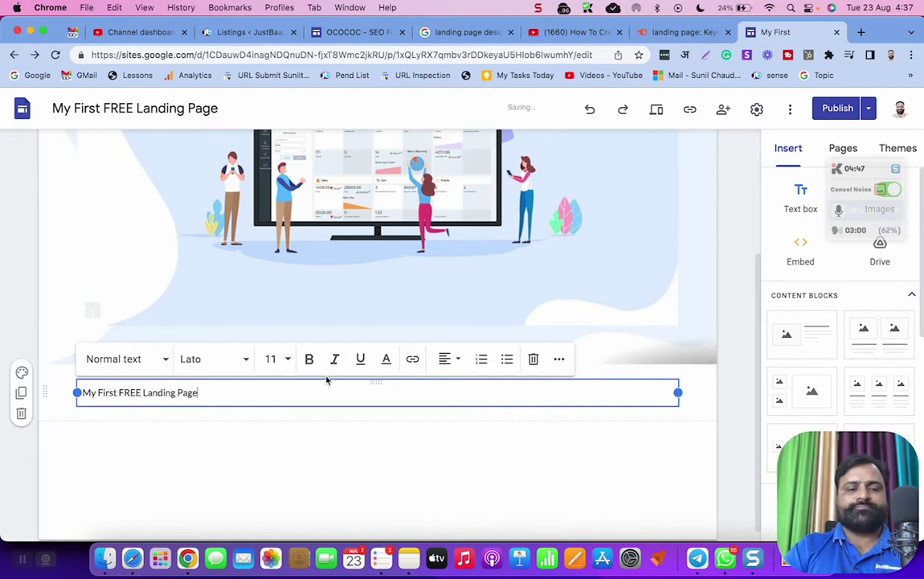
pyautogui.tripleClick(155, 395)
# Format the title with the Title style, bold, size 48 and centred alignment.
pyautogui.click(138, 358)
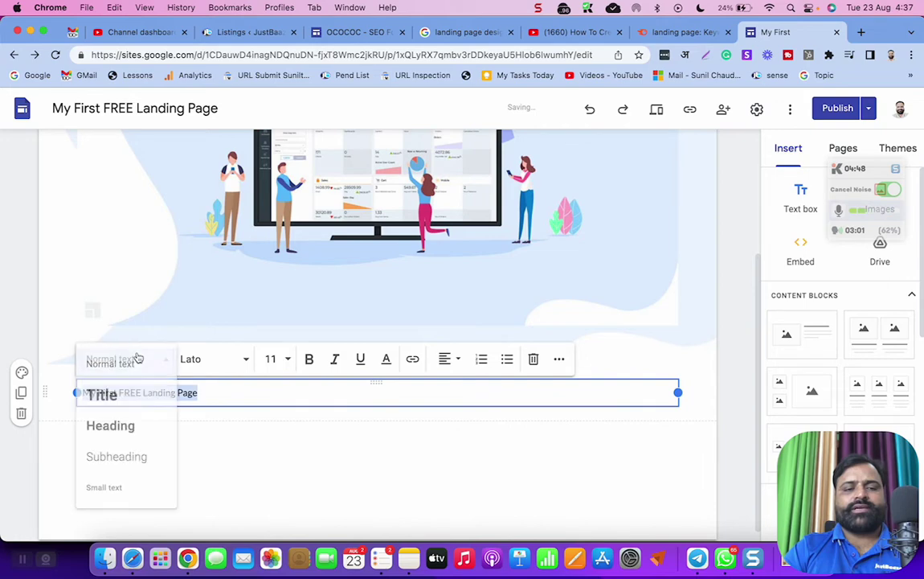
pyautogui.click(119, 384)
pyautogui.click(308, 360)
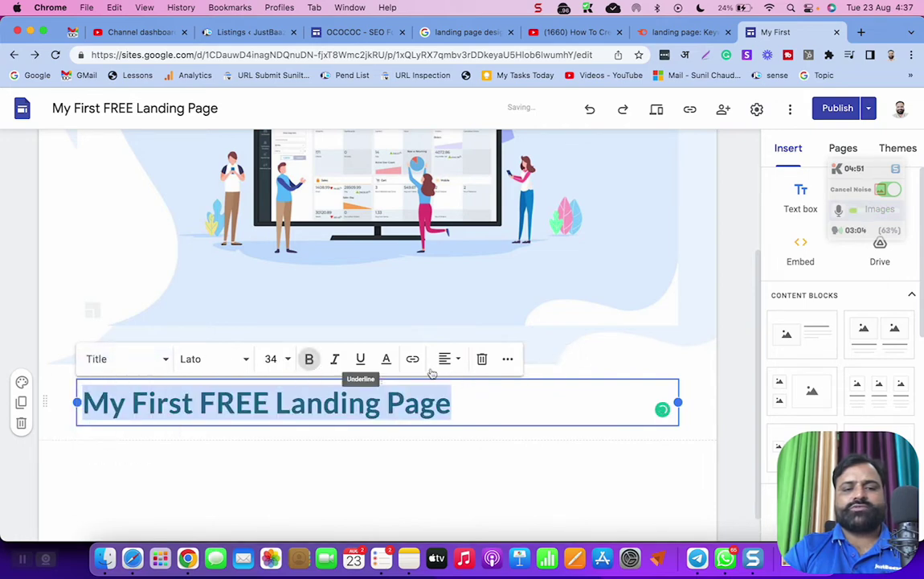
pyautogui.click(288, 360)
pyautogui.scroll(-5, 286, 454)
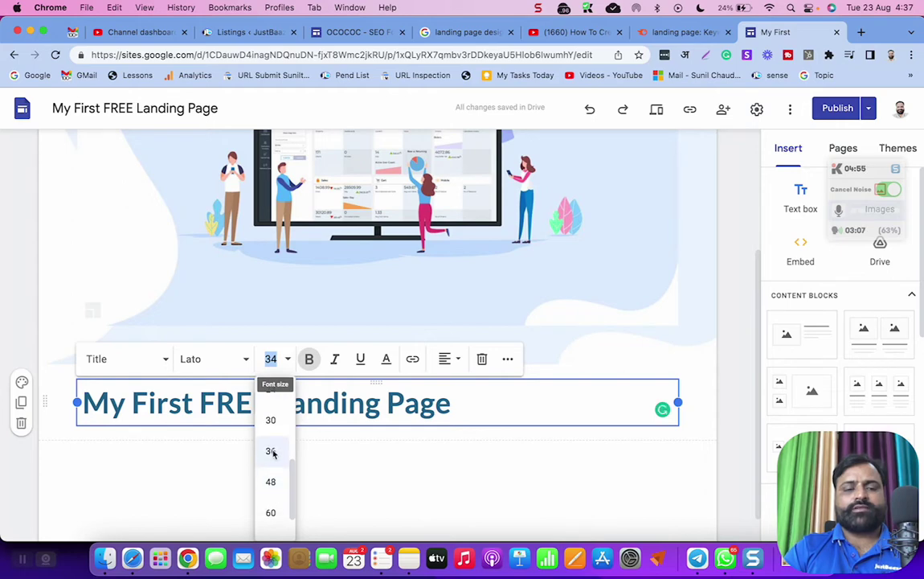
pyautogui.click(273, 482)
pyautogui.click(444, 358)
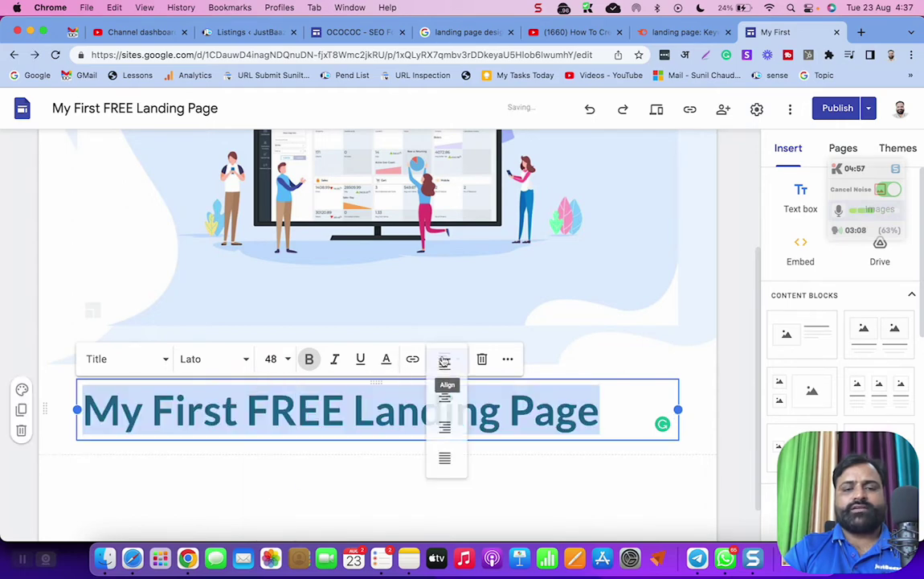
pyautogui.click(444, 394)
pyautogui.click(502, 488)
pyautogui.scroll(-2, 502, 487)
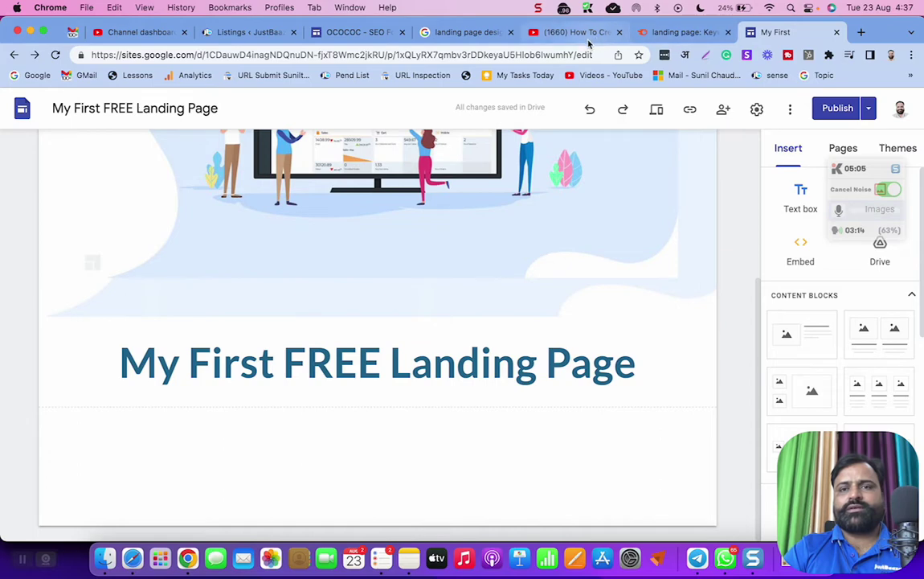
# Open YouTube in a new tab and search for 'landing page sunitams'.
pyautogui.click(575, 32)
pyautogui.click(861, 32)
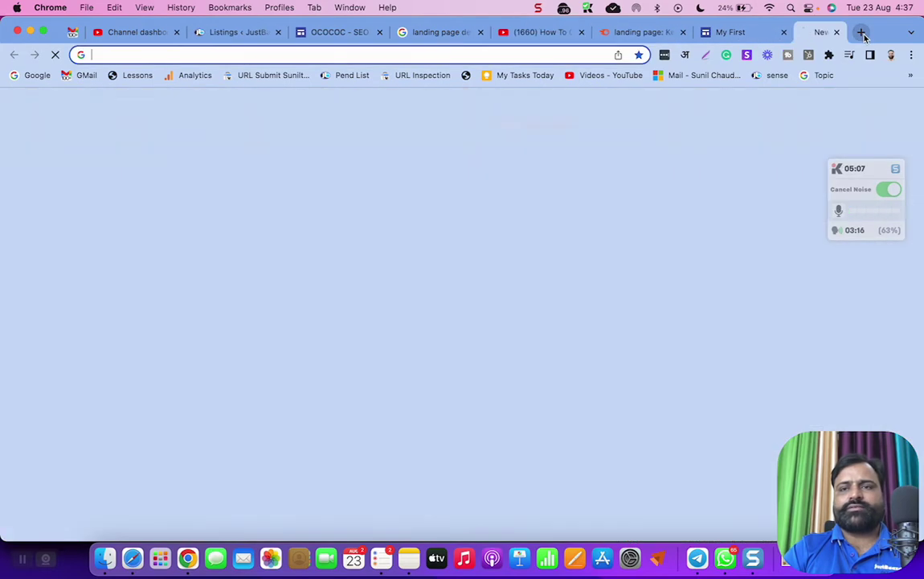
pyautogui.write('youtube')
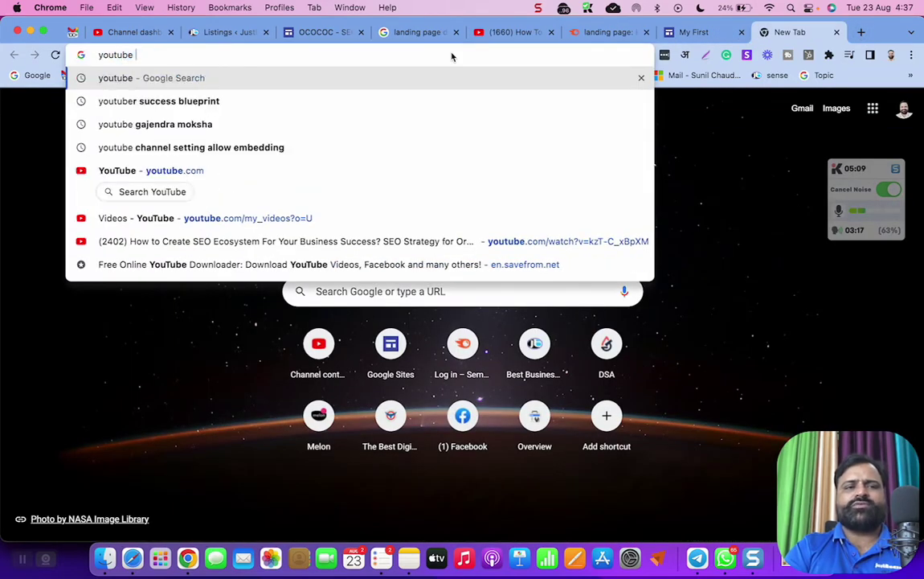
pyautogui.press('Return')
pyautogui.click(144, 231)
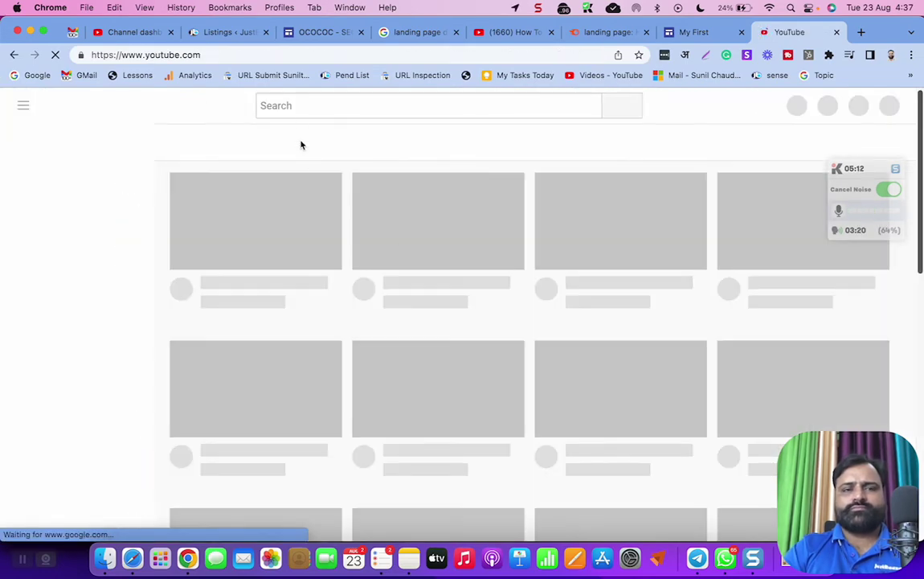
pyautogui.click(289, 103)
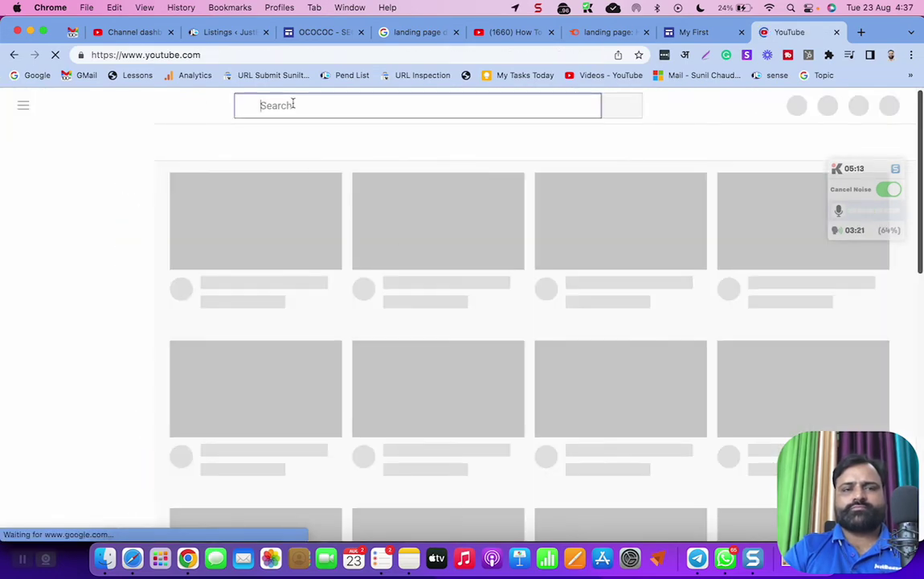
pyautogui.write('landing page sunitams')
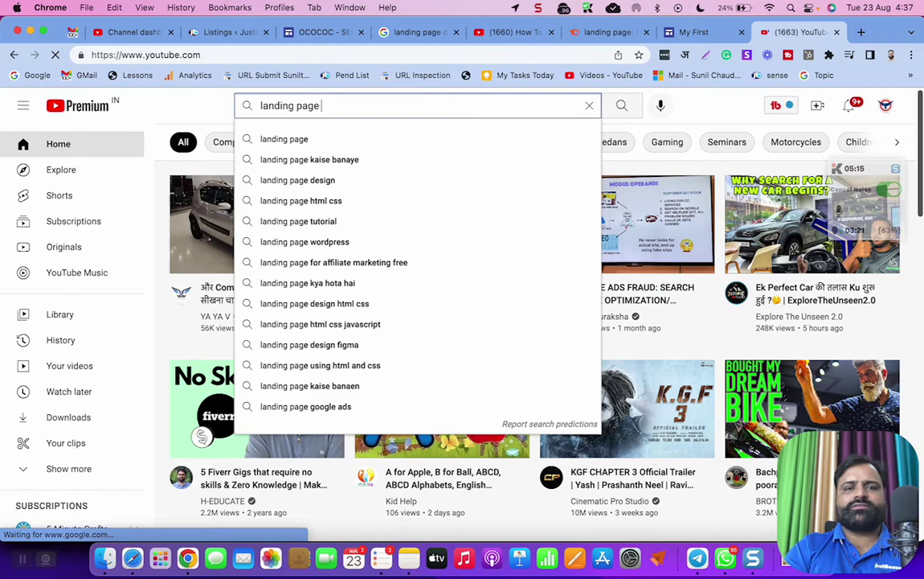
pyautogui.press('Return')
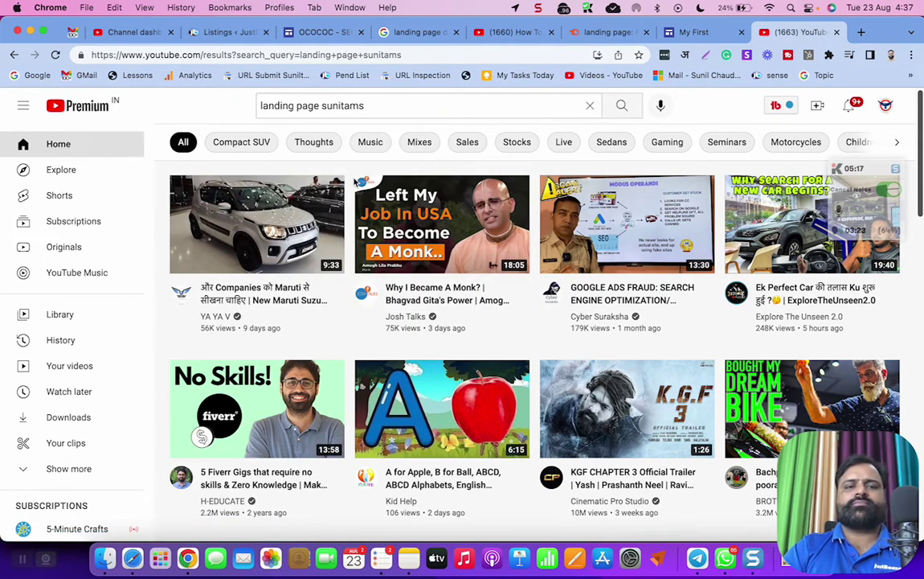
# Search for the channel handle 'suniltams' and open the channel's videos.
pyautogui.scroll(-5, 460, 312)
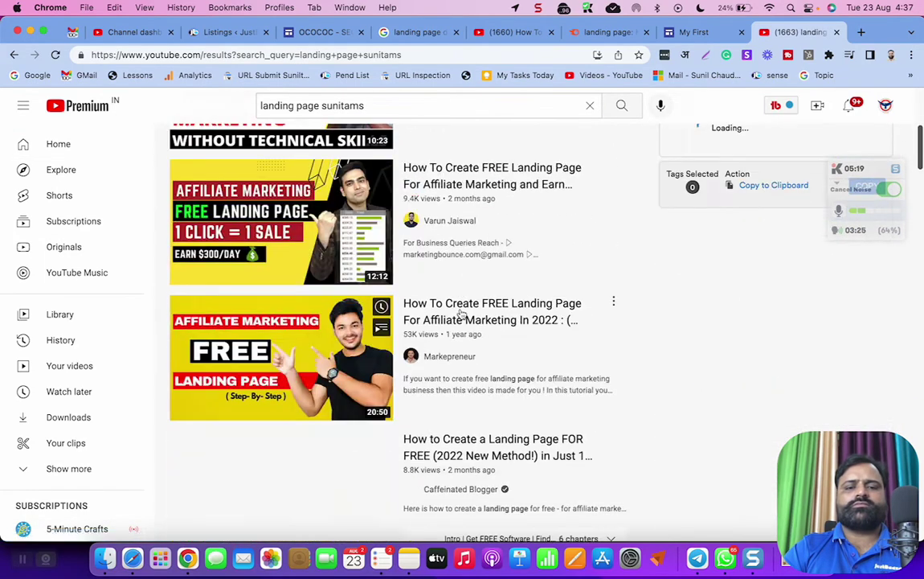
pyautogui.click(315, 111)
pyautogui.tripleClick(315, 111)
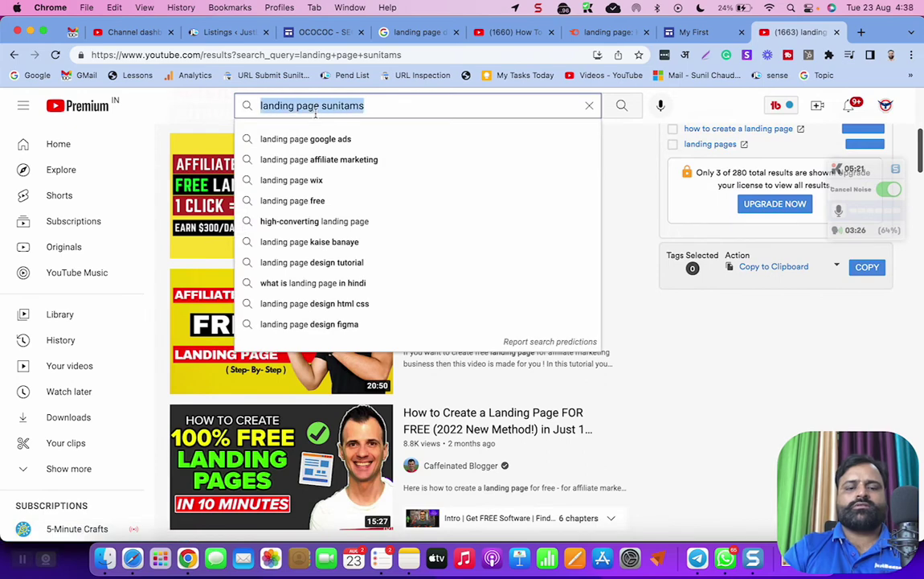
pyautogui.write('suniltams')
pyautogui.press('Return')
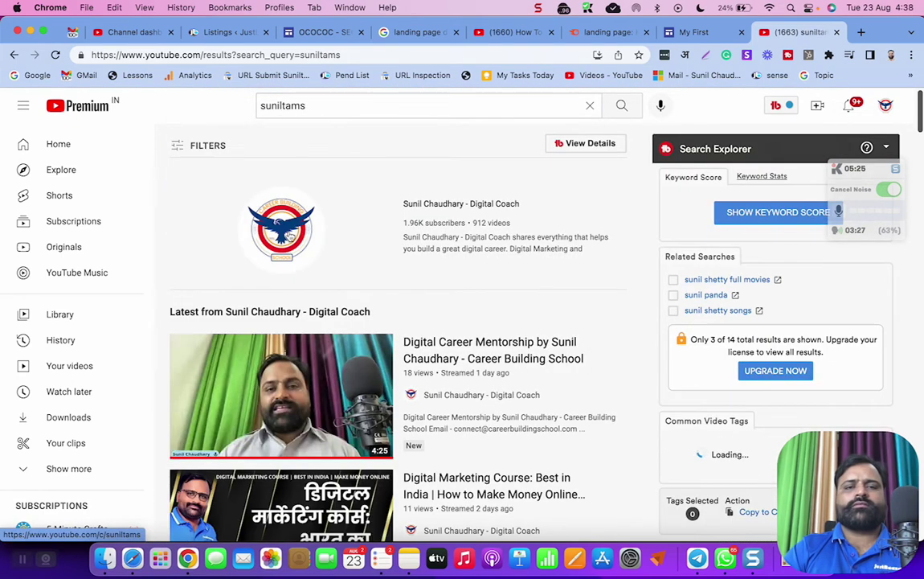
pyautogui.click(340, 253)
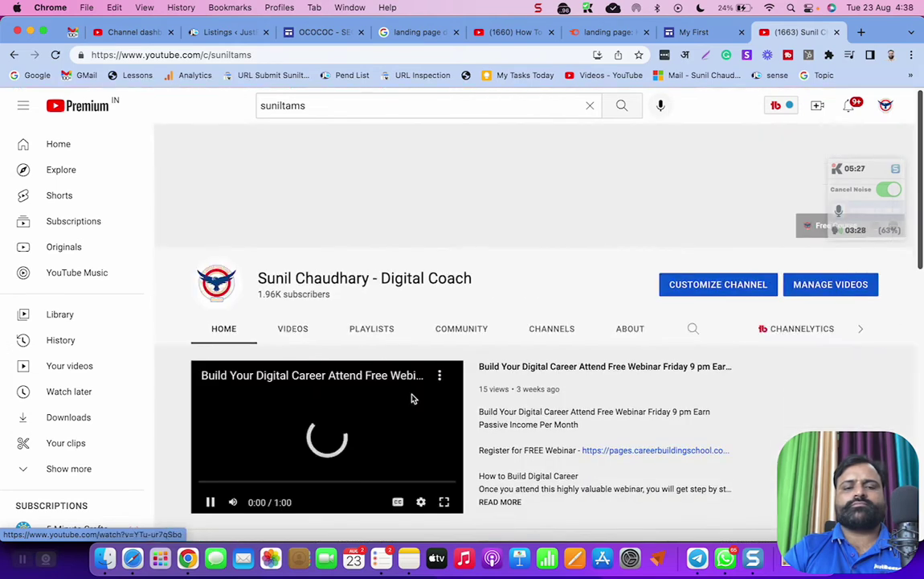
pyautogui.click(299, 332)
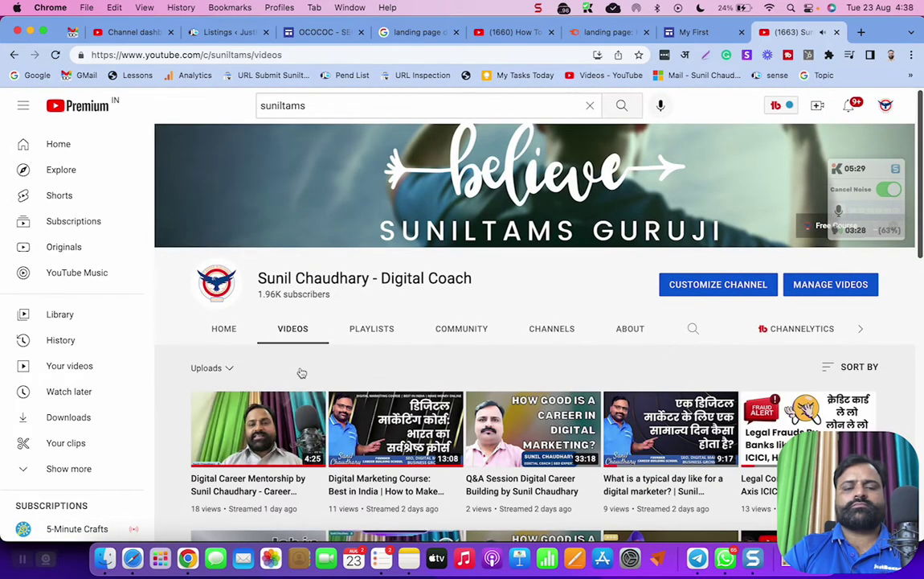
# Copy the URL of the featured webinar video on the channel home page.
pyautogui.moveTo(283, 406); pyautogui.dragTo(223, 335)
pyautogui.click(223, 331)
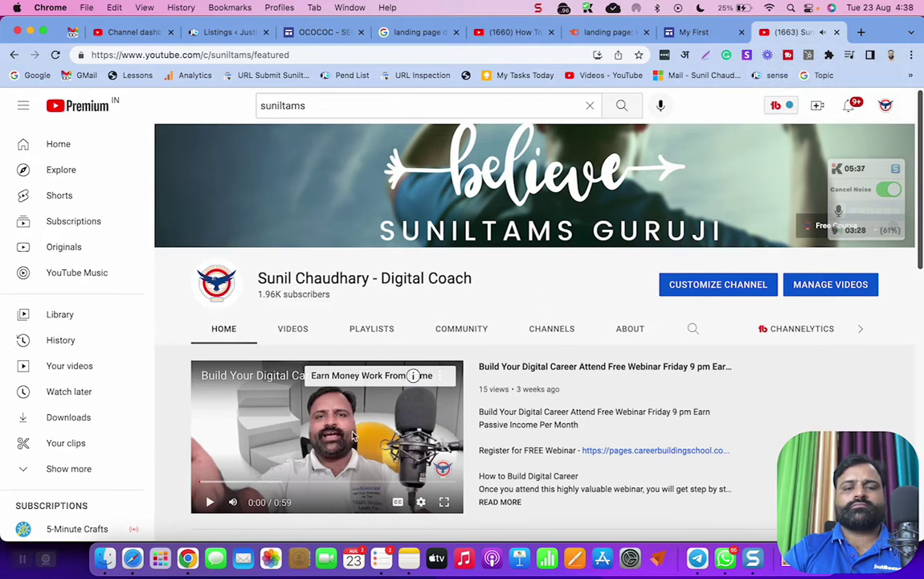
pyautogui.rightClick(364, 353)
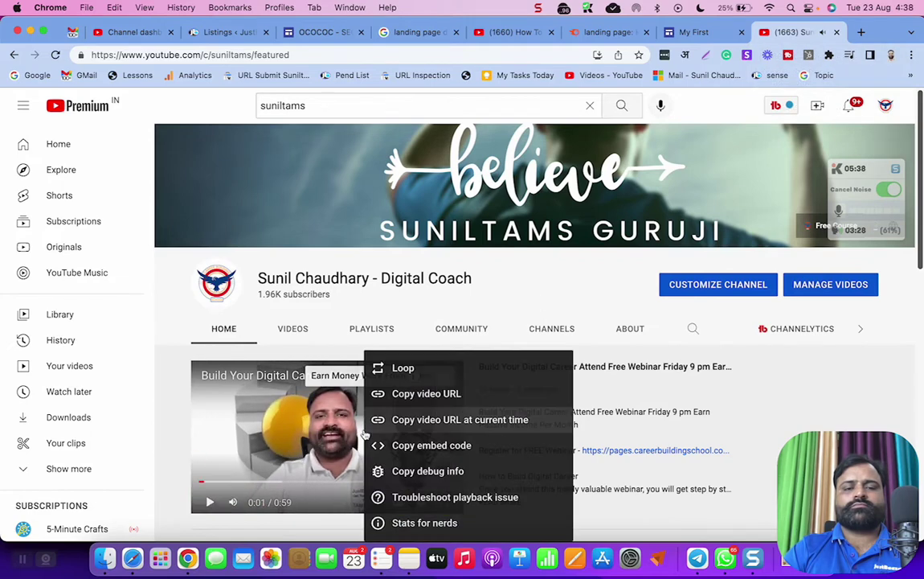
pyautogui.click(416, 394)
# Embed the copied webinar video by URL below the title and drag it to the centre.
pyautogui.press('super+alt+Left')
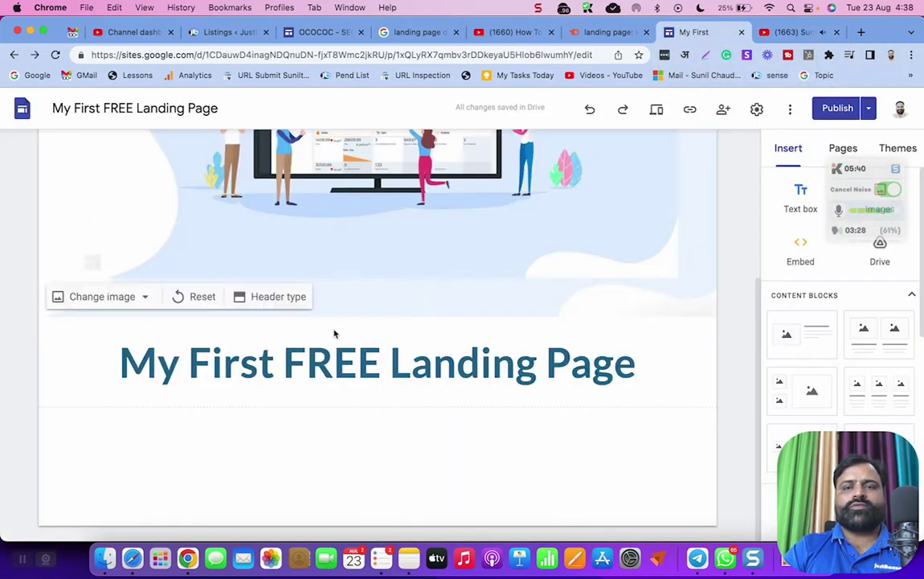
pyautogui.doubleClick(327, 459)
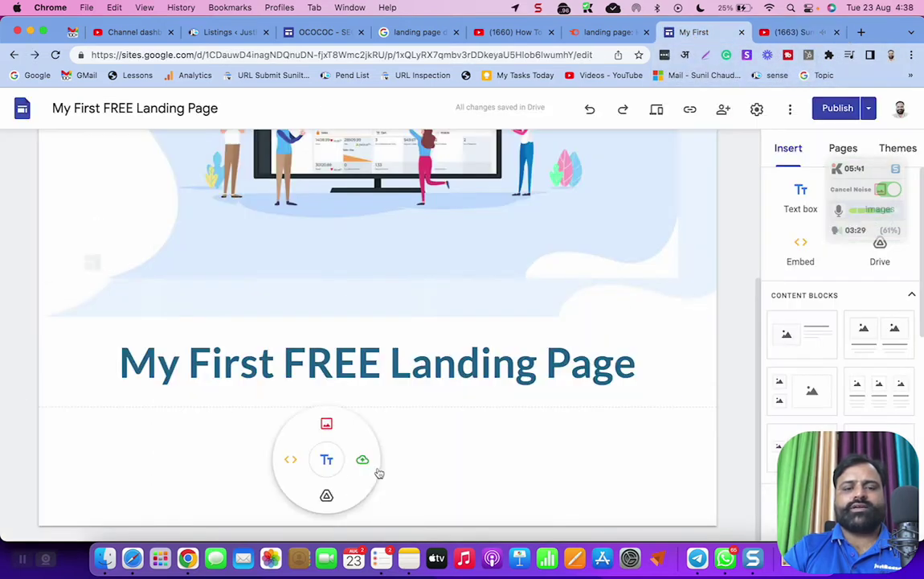
pyautogui.click(289, 463)
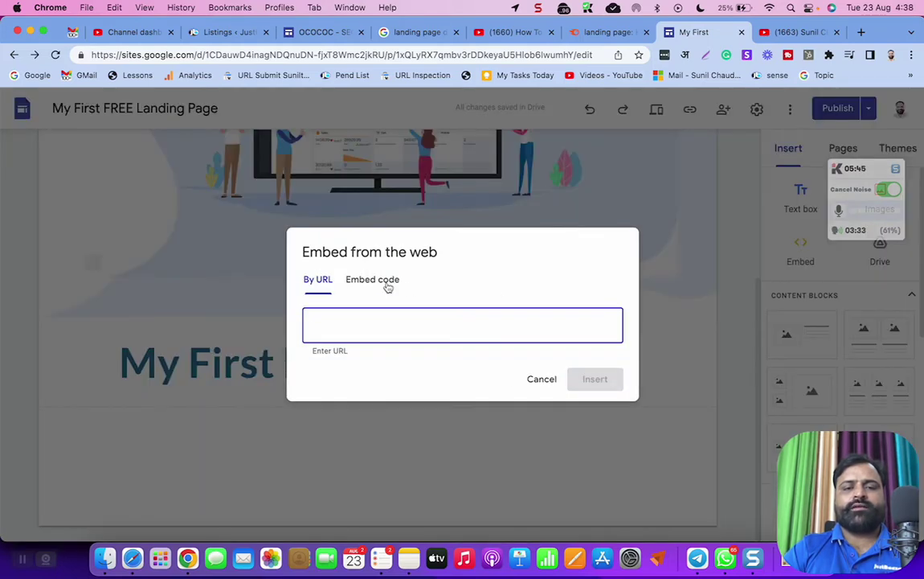
pyautogui.press('super+v')
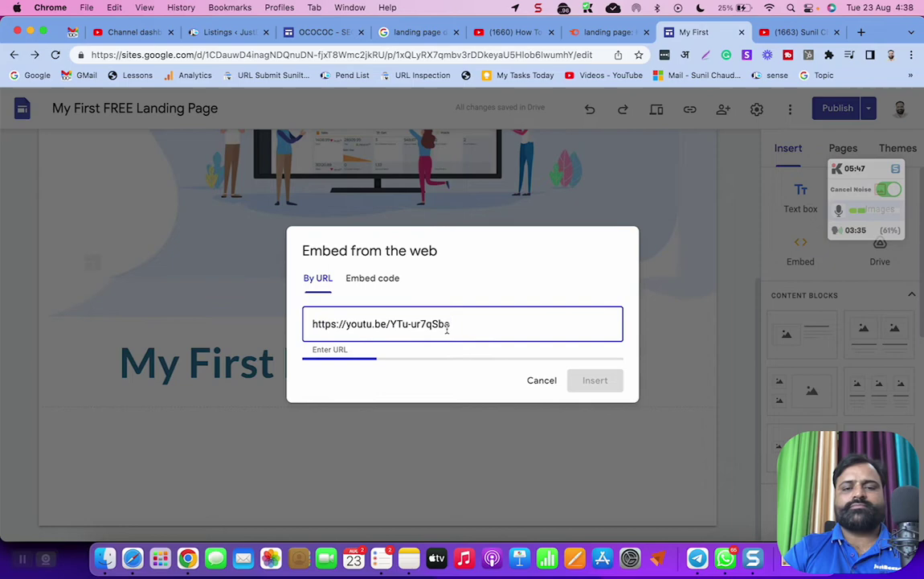
pyautogui.click(595, 450)
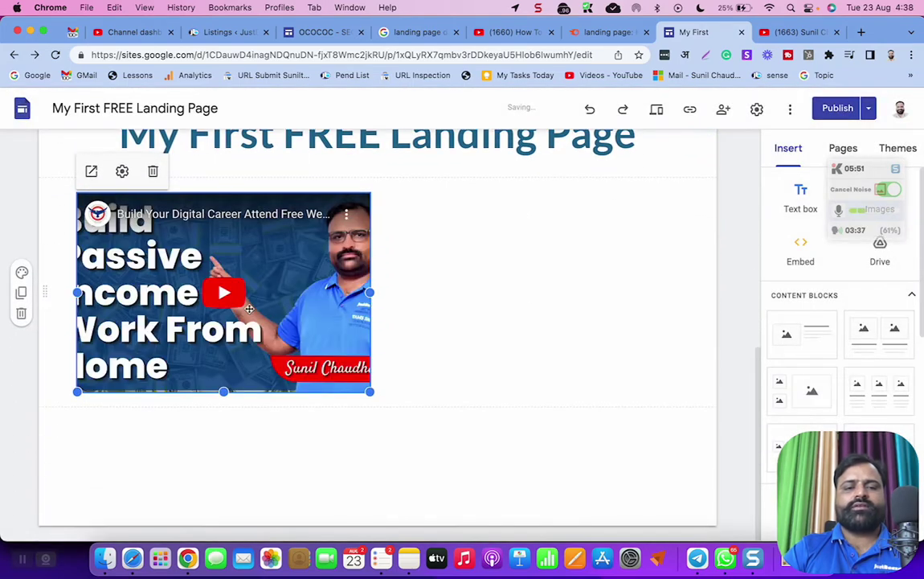
pyautogui.moveTo(353, 315); pyautogui.dragTo(419, 276)
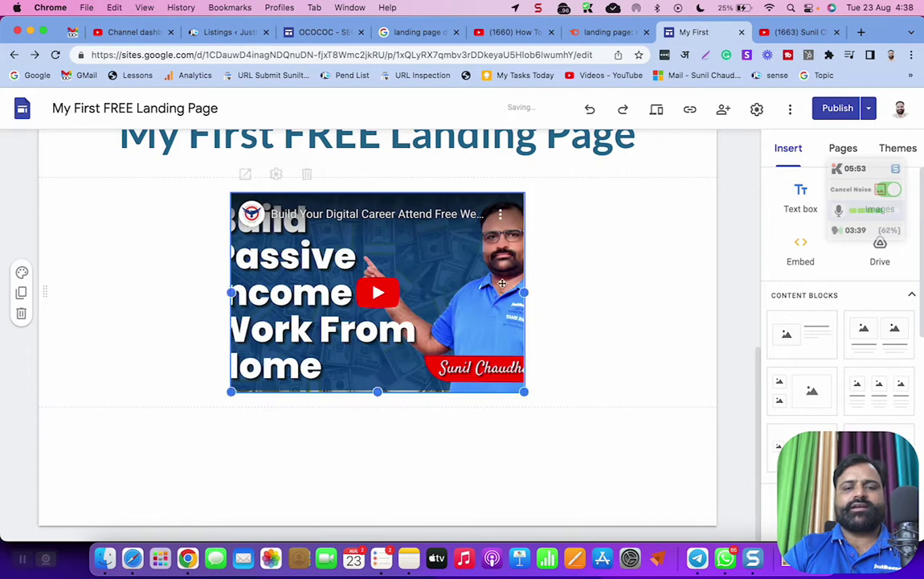
pyautogui.moveTo(377, 392); pyautogui.dragTo(393, 364)
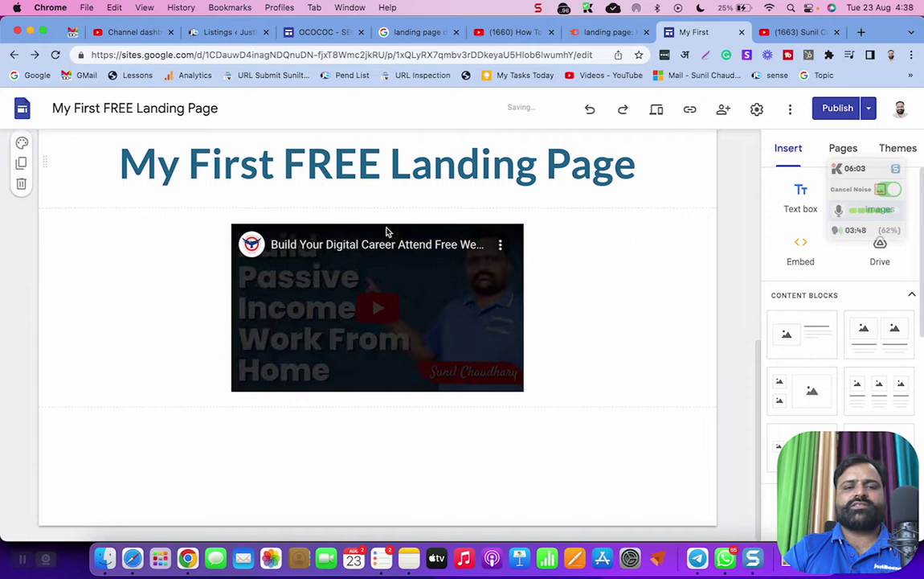
# Enter 'How to Make Regular Passive Income' as both the site title and header site name.
pyautogui.scroll(10, 543, 293)
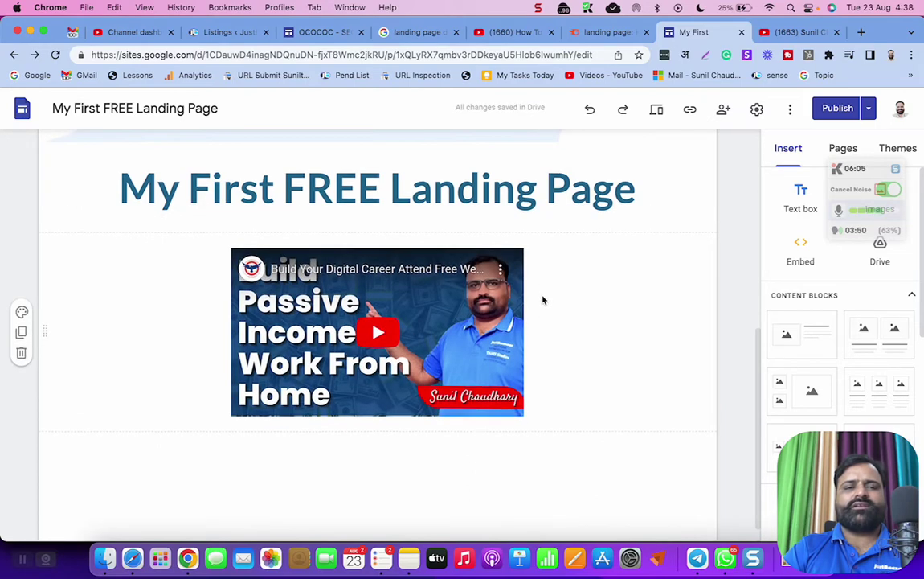
pyautogui.click(100, 108)
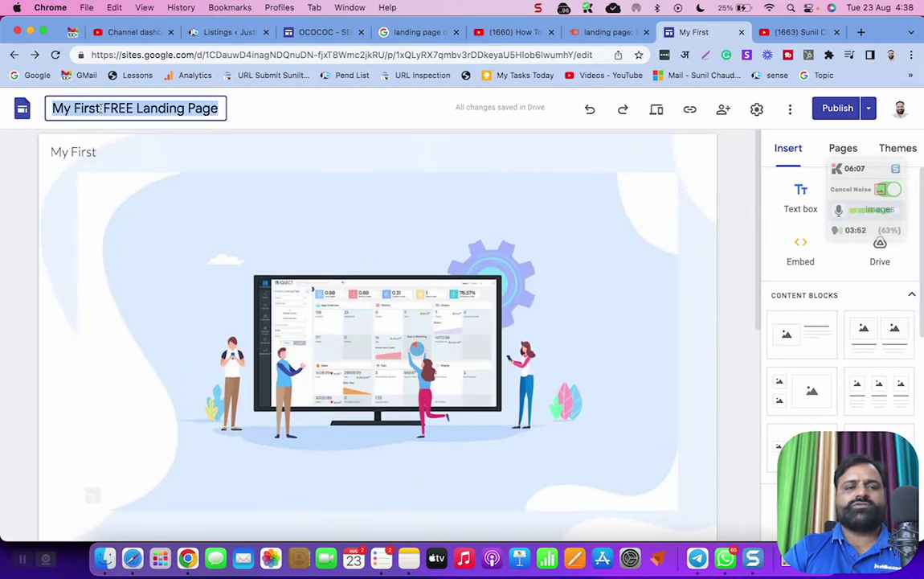
pyautogui.write('How to Make')
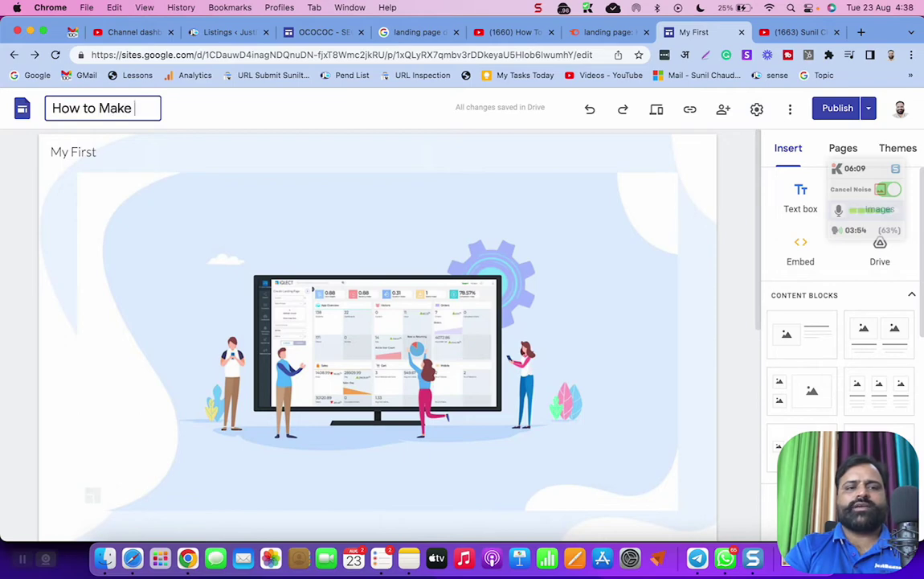
pyautogui.write(' Regular Passiv')
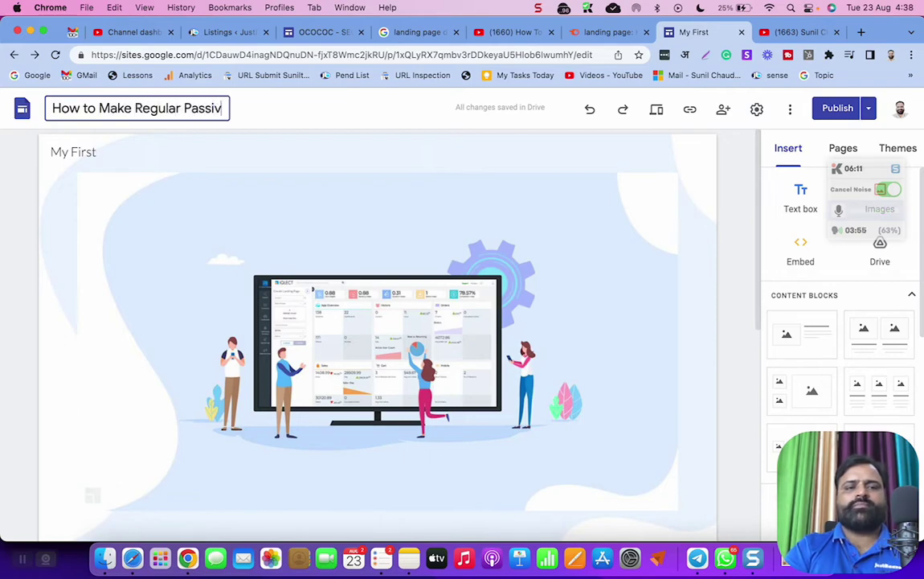
pyautogui.write('e Income')
pyautogui.click(92, 153)
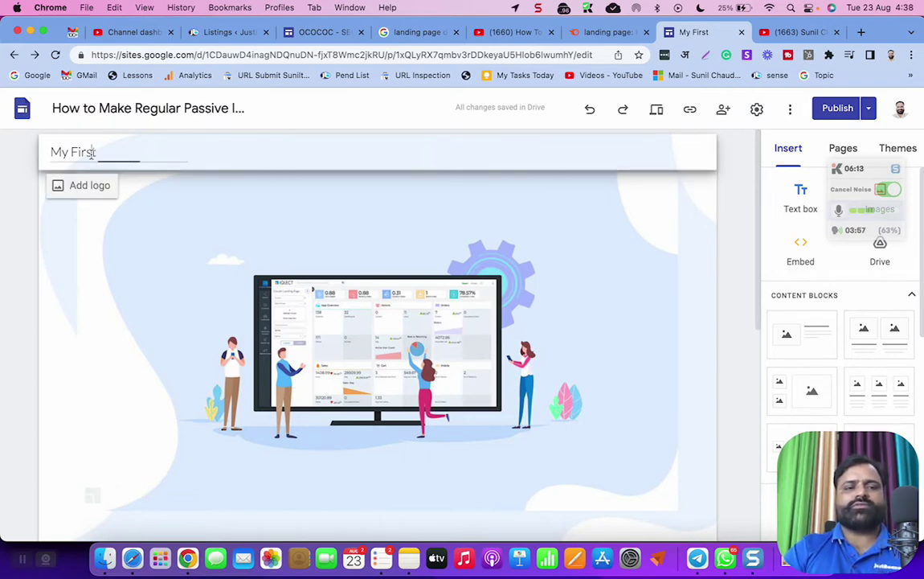
pyautogui.write('How to M')
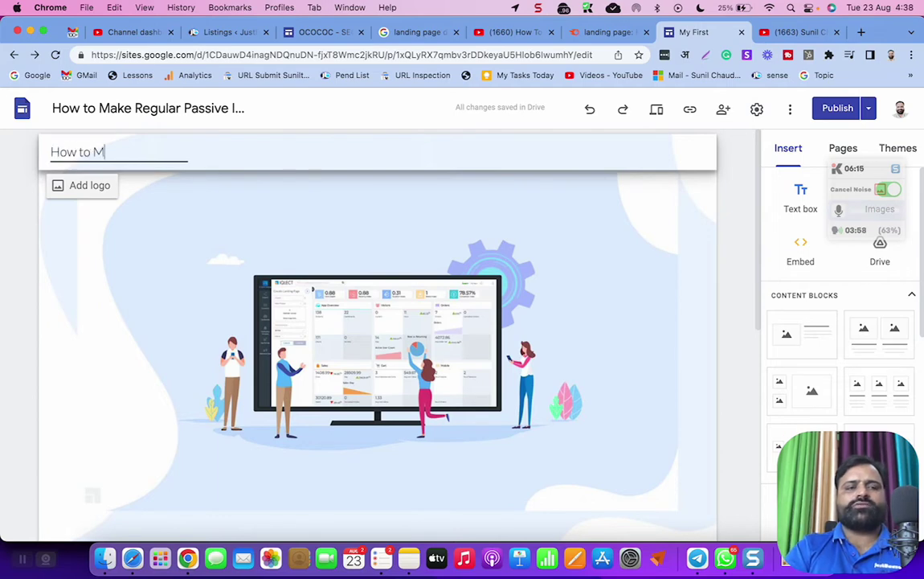
pyautogui.write('ake Regular Passive Income')
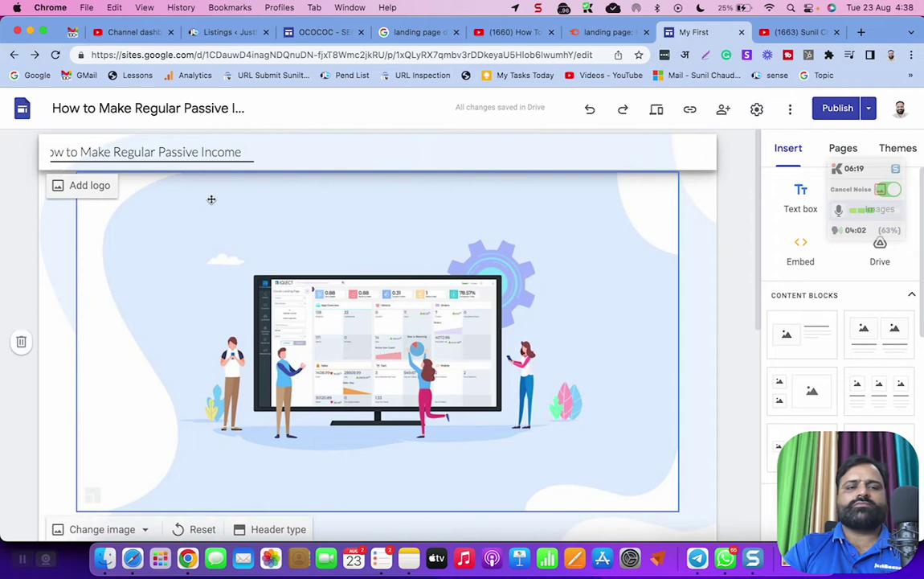
pyautogui.click(715, 214)
# Replace the 'My First FREE Landing Page' heading text with 'How to Make Regular Passive Income'.
pyautogui.scroll(-5, 696, 288)
pyautogui.scroll(-3, 696, 287)
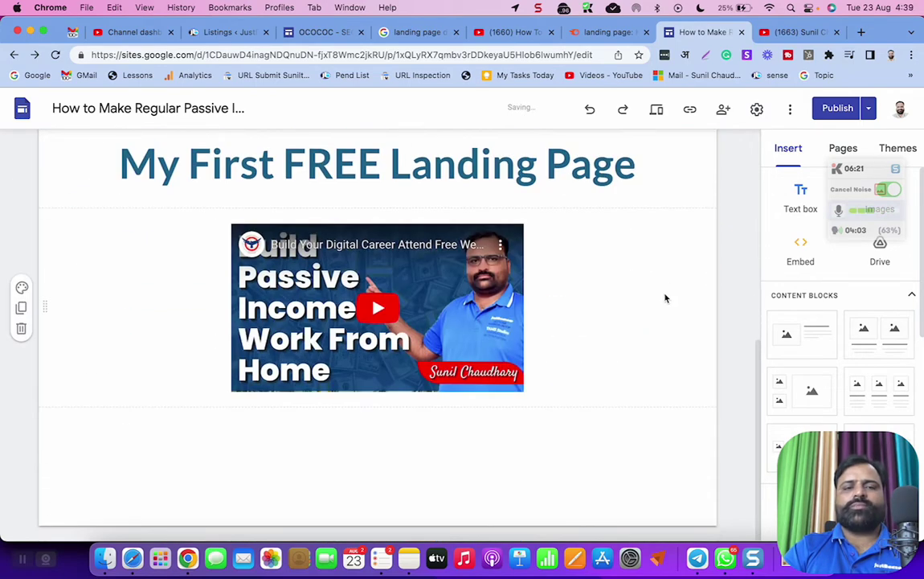
pyautogui.click(362, 165)
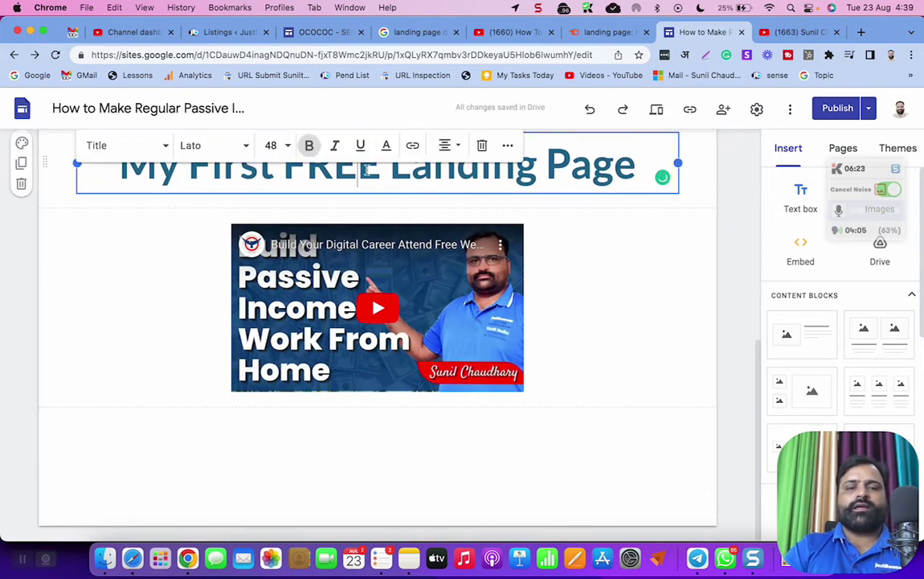
pyautogui.tripleClick(365, 169)
pyautogui.write('How t')
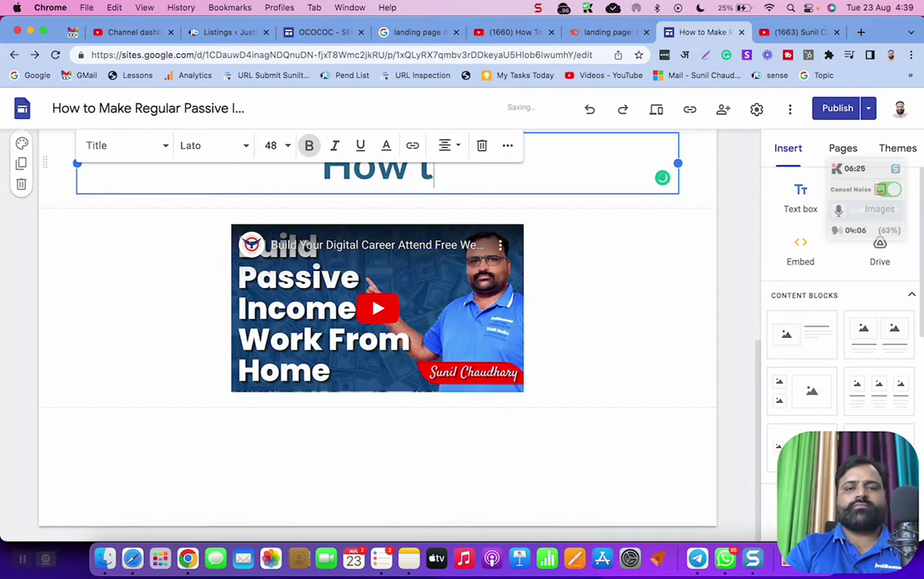
pyautogui.write('o Make REg')
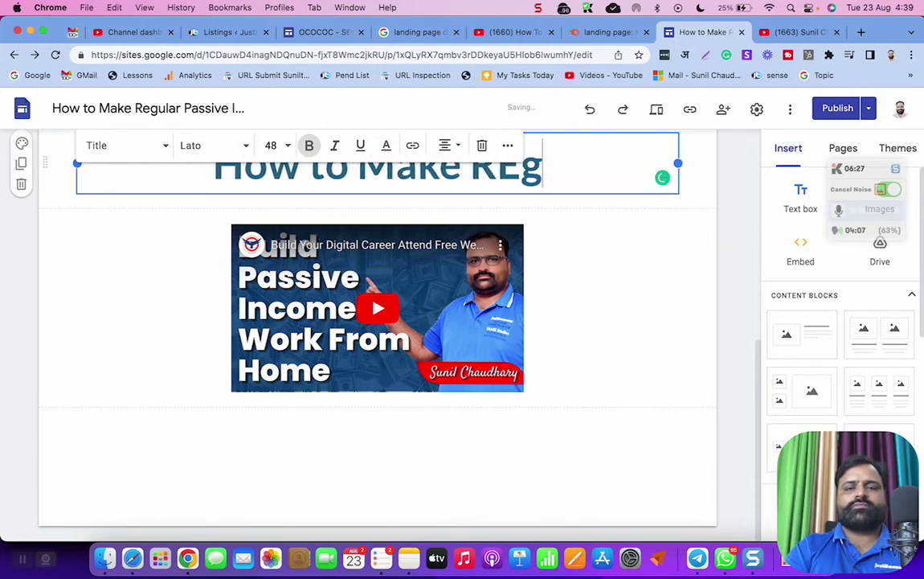
pyautogui.write('u')
pyautogui.press('BackSpace')
pyautogui.press('BackSpace')
pyautogui.press('BackSpace')
pyautogui.write('egular')
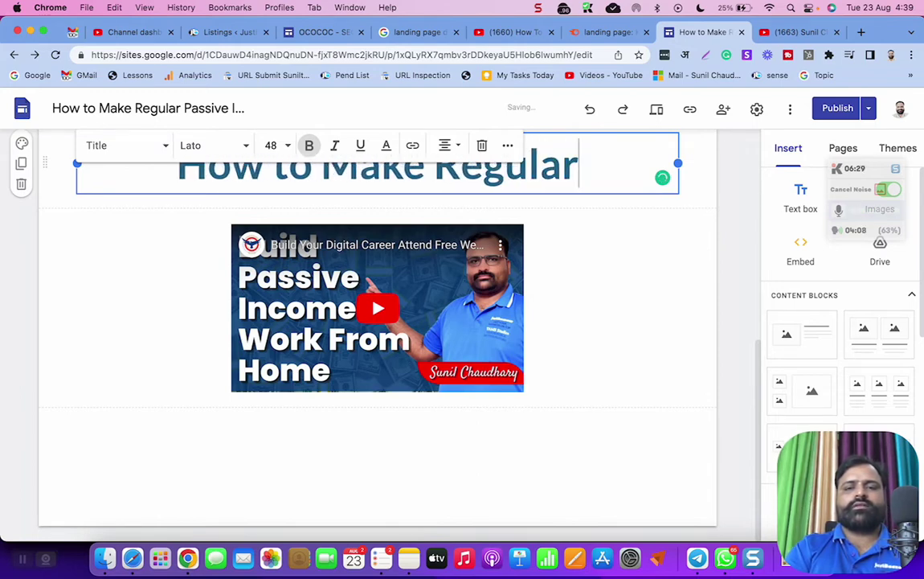
pyautogui.write(' Passive Income')
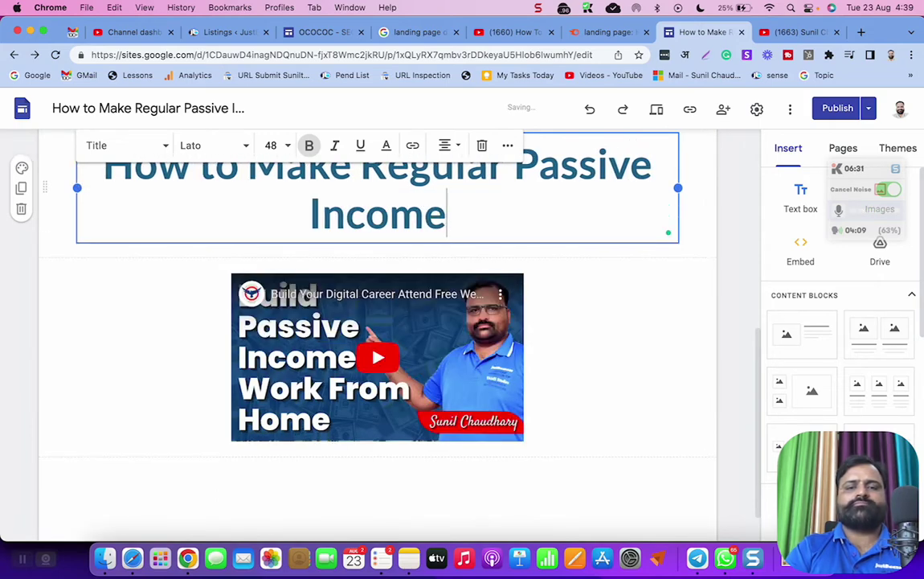
pyautogui.tripleClick(395, 180)
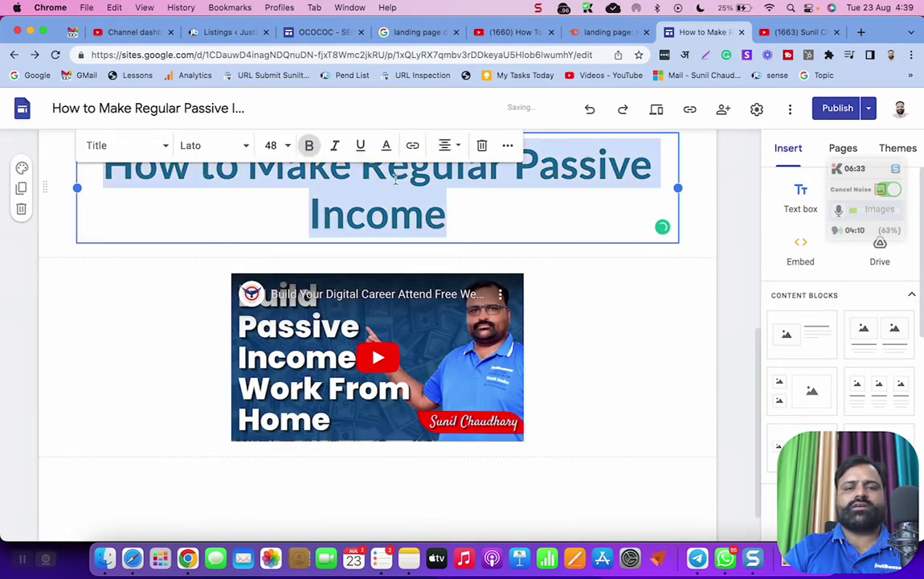
pyautogui.click(696, 250)
pyautogui.scroll(-1, 709, 303)
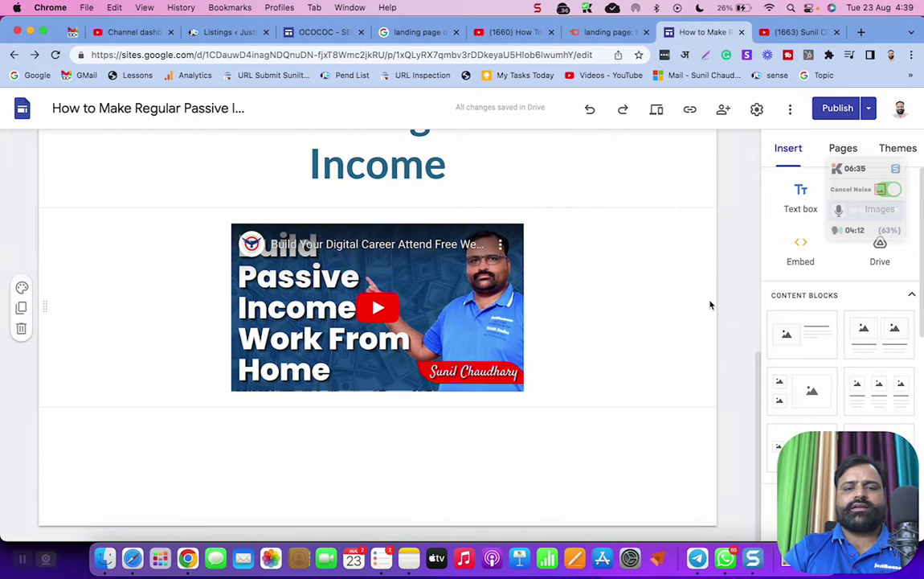
pyautogui.click(386, 314)
# Add a text box below the video with a tagline about earning extra money from 6 sources at home.
pyautogui.doubleClick(345, 436)
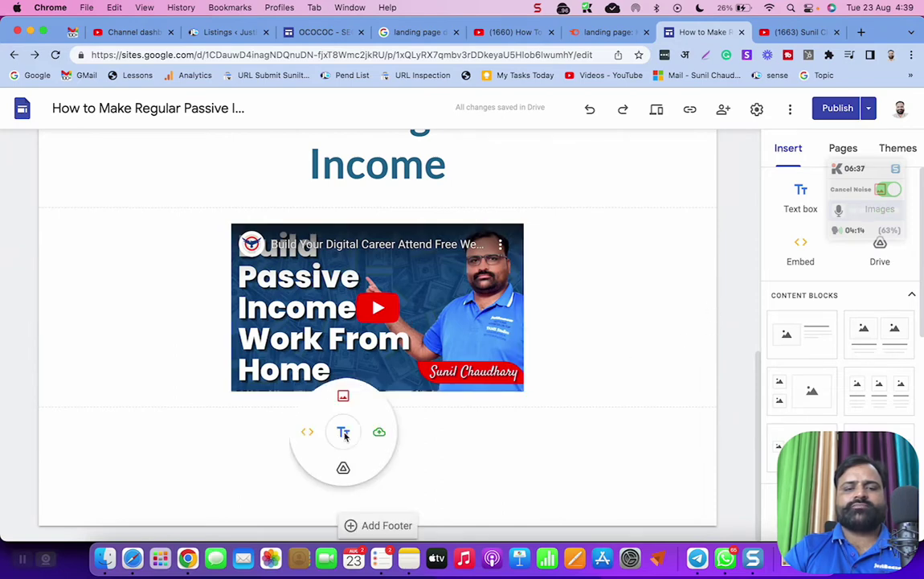
pyautogui.click(344, 430)
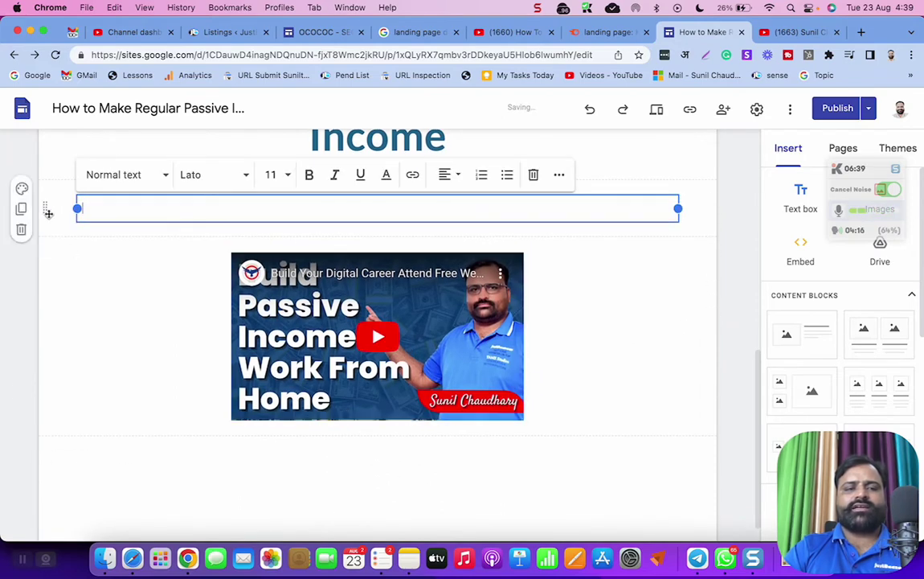
pyautogui.moveTo(46, 207); pyautogui.dragTo(65, 476)
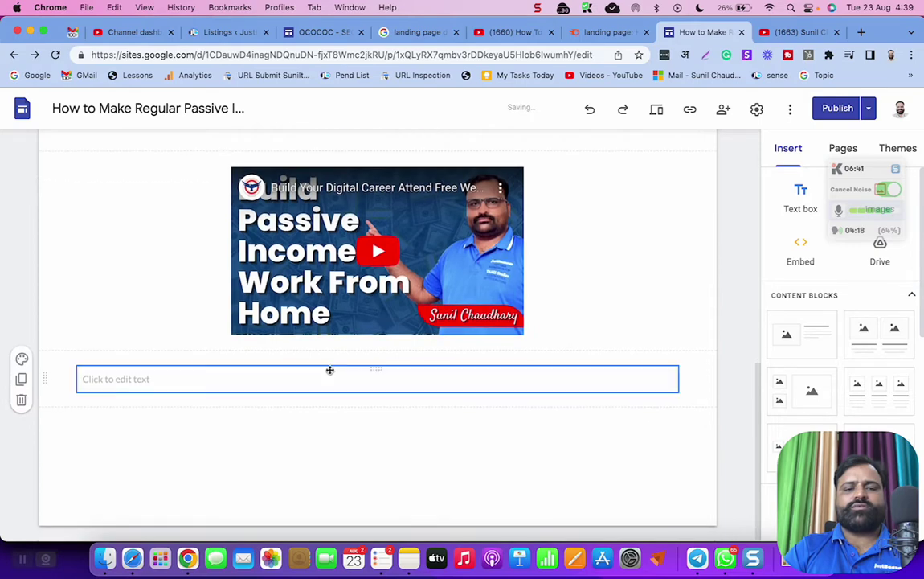
pyautogui.click(329, 371)
pyautogui.click(330, 371)
pyautogui.write('a')
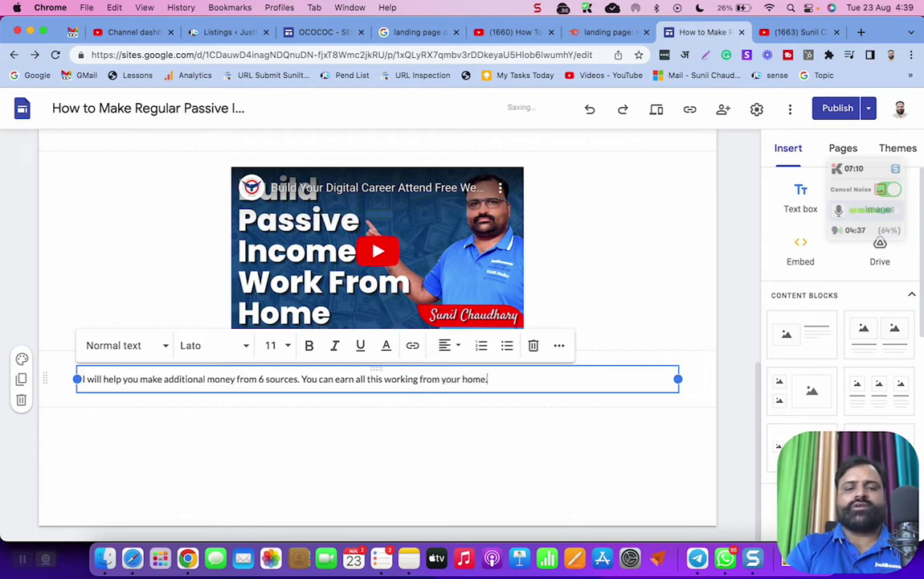
# Style the tagline as Heading and centre-align it.
pyautogui.tripleClick(262, 374)
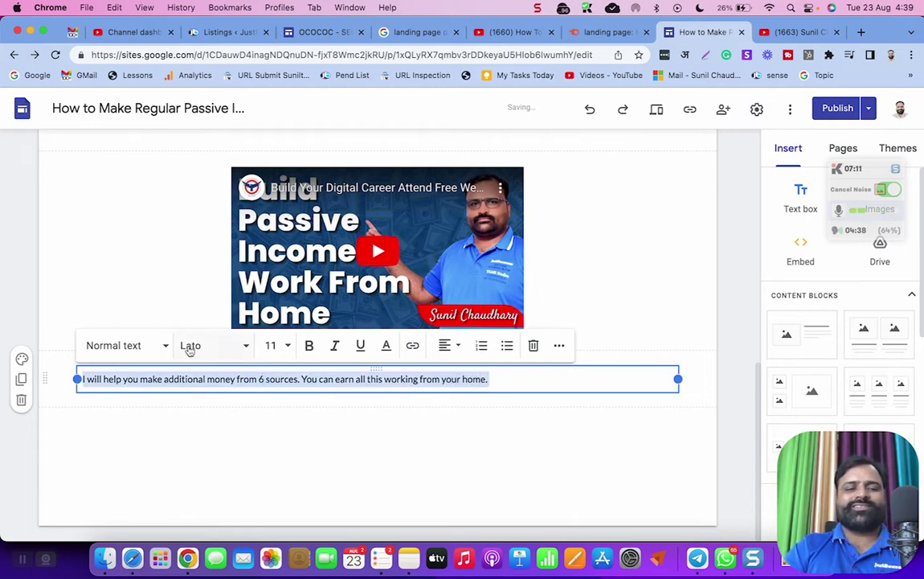
pyautogui.click(124, 346)
pyautogui.click(124, 412)
pyautogui.click(447, 345)
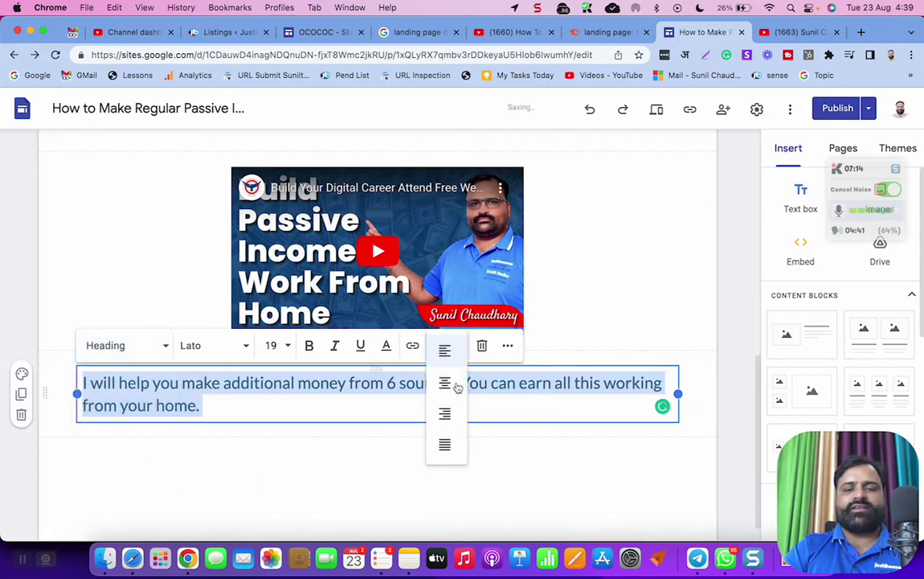
pyautogui.click(444, 382)
pyautogui.click(454, 450)
pyautogui.scroll(2, 536, 429)
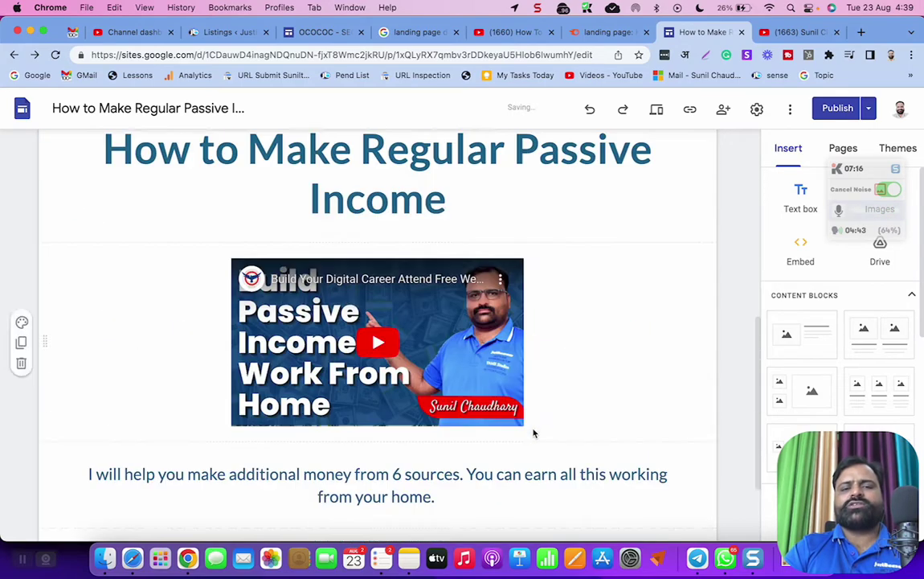
pyautogui.scroll(-3, 532, 431)
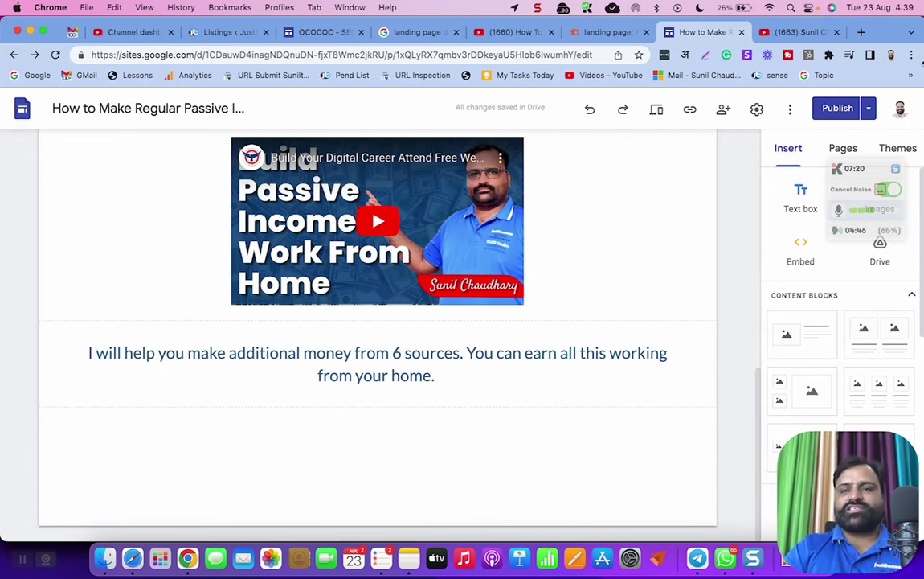
# Open another Chrome profile window and load ConvertKit from the CK Subscribers bookmark.
pyautogui.click(891, 56)
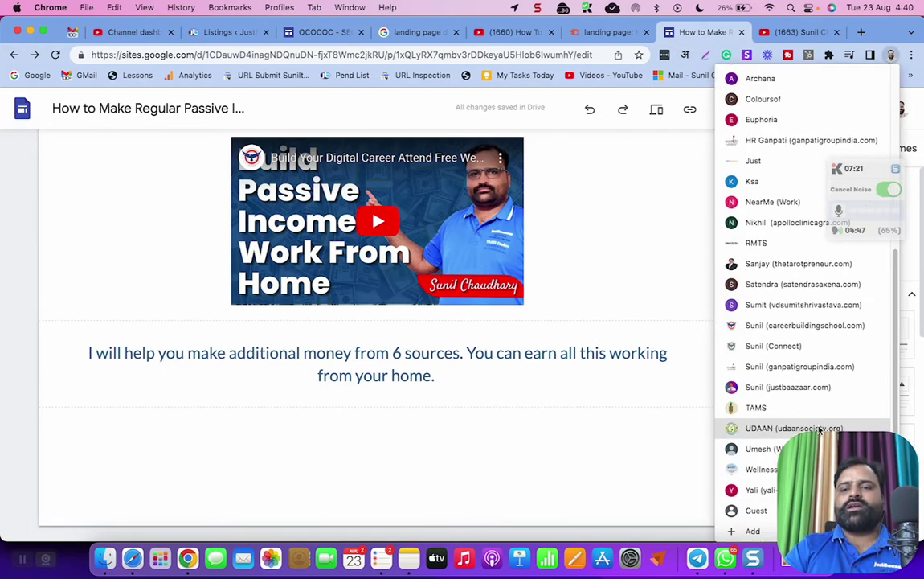
pyautogui.click(769, 325)
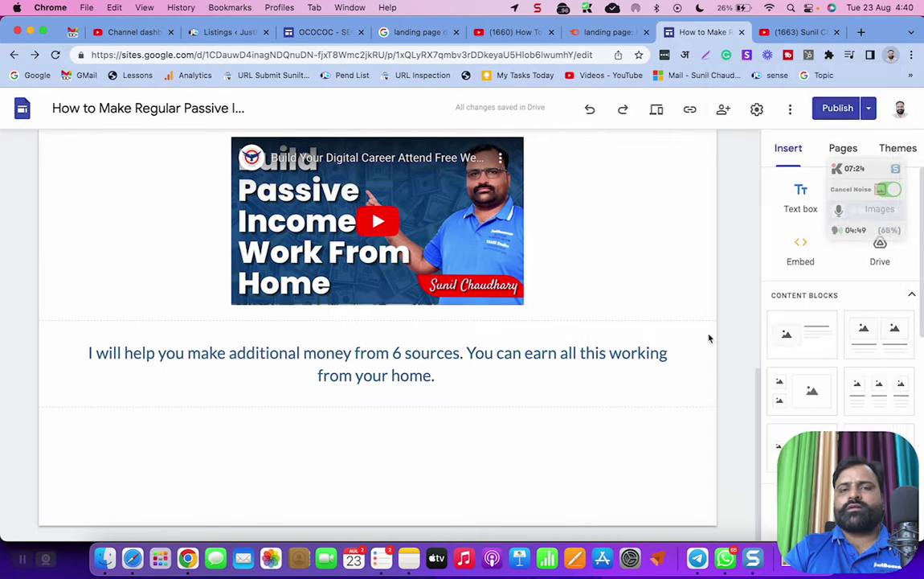
pyautogui.click(196, 84)
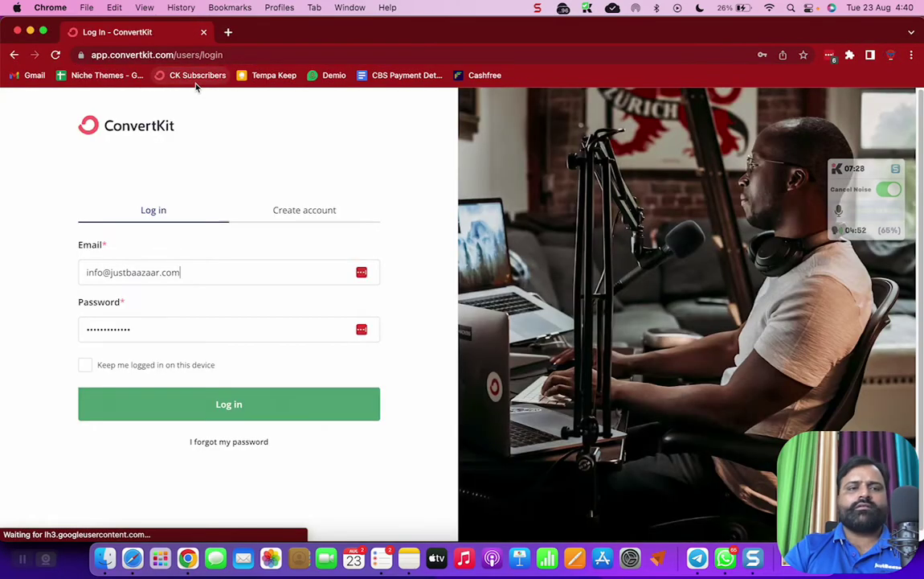
# Log in to ConvertKit using the browser's saved e-mail and password.
pyautogui.click(135, 272)
pyautogui.click(196, 316)
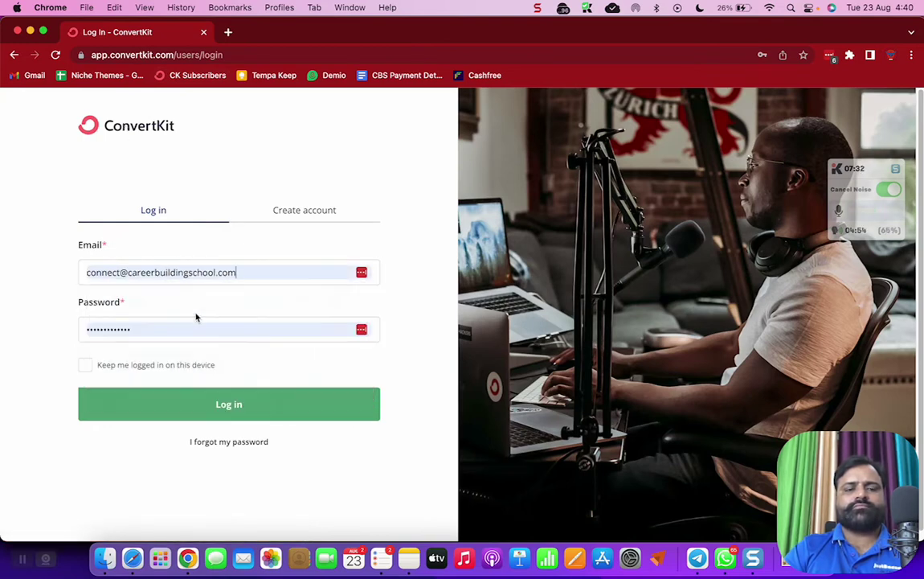
pyautogui.click(223, 405)
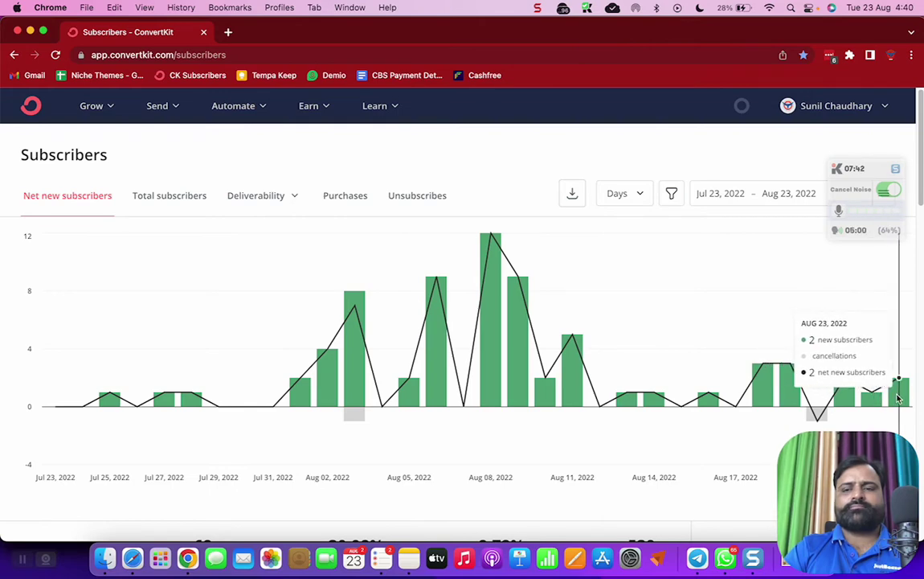
pyautogui.scroll(-5, 495, 227)
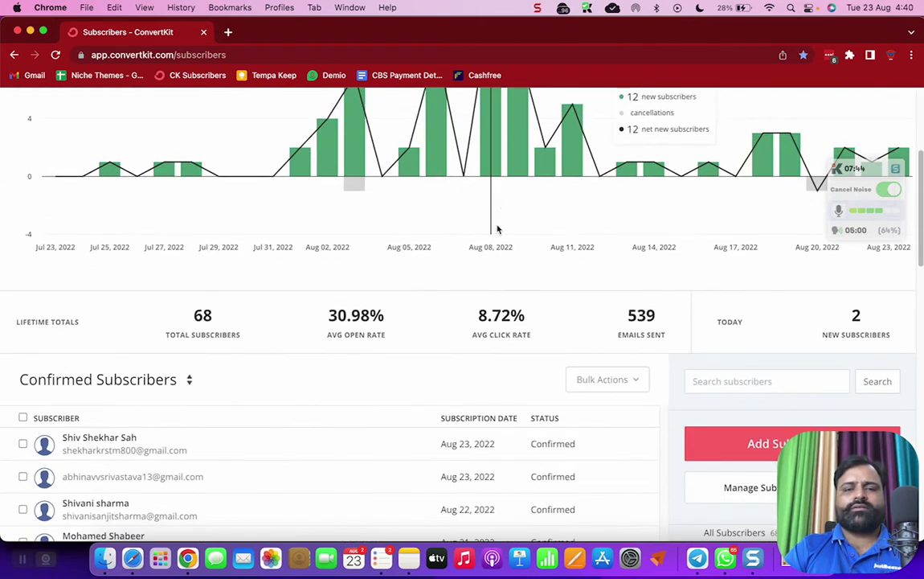
pyautogui.scroll(5, 498, 233)
# Open the Newsletter form from the Landing Pages & Forms list.
pyautogui.moveTo(91, 118)
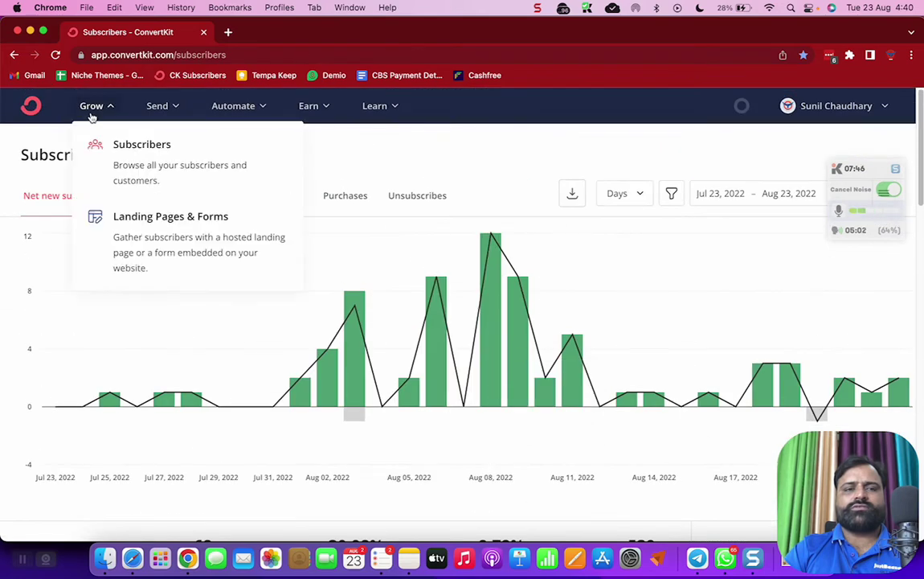
pyautogui.click(129, 237)
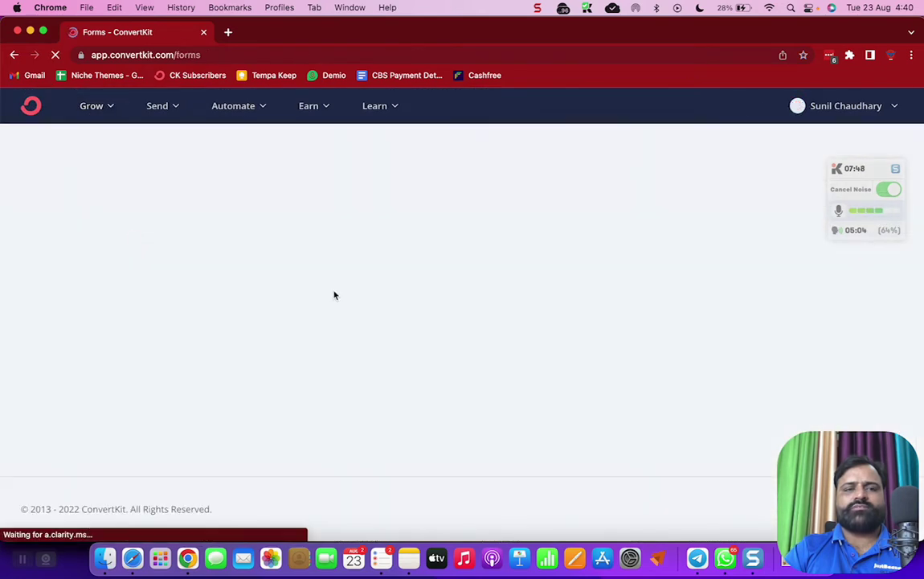
pyautogui.scroll(-5, 502, 372)
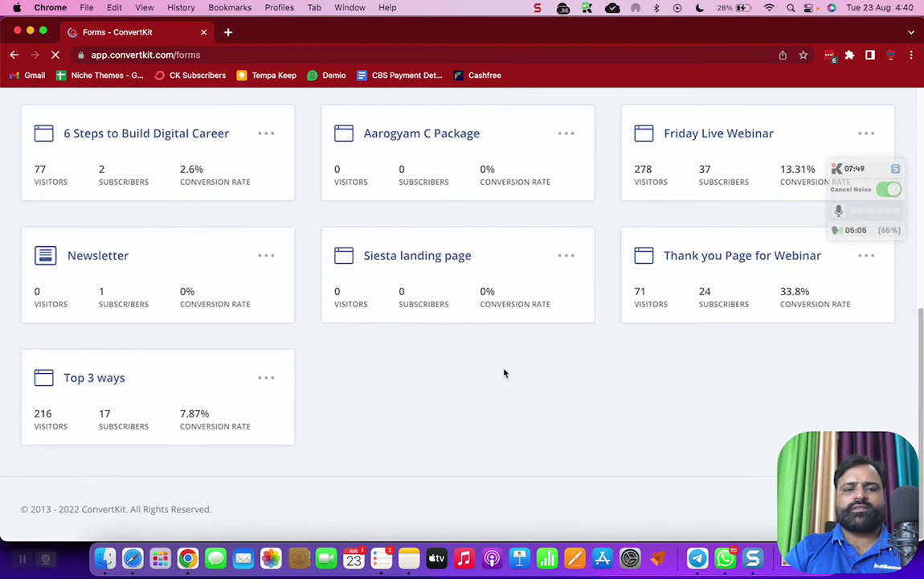
pyautogui.click(97, 256)
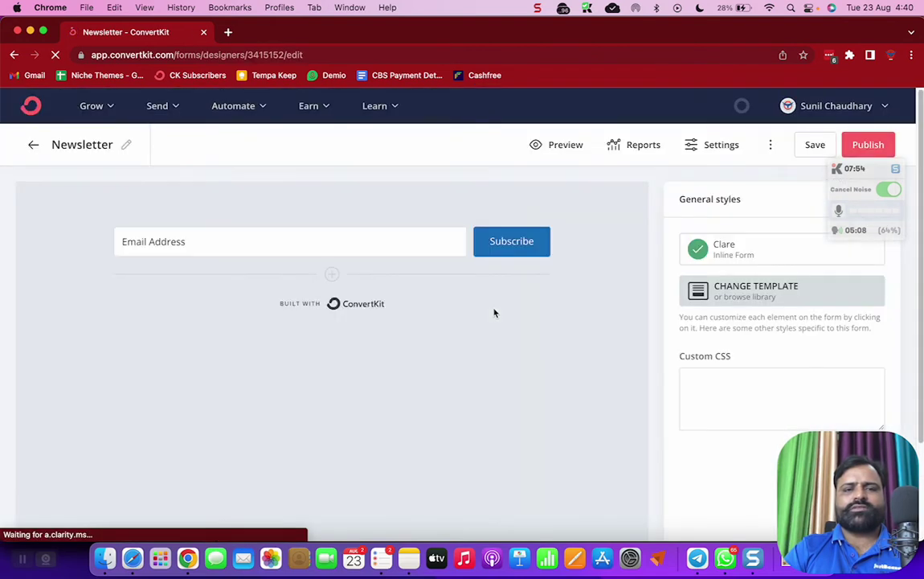
# Add First Name and Mobile fields below Email Address and save the form.
pyautogui.click(336, 280)
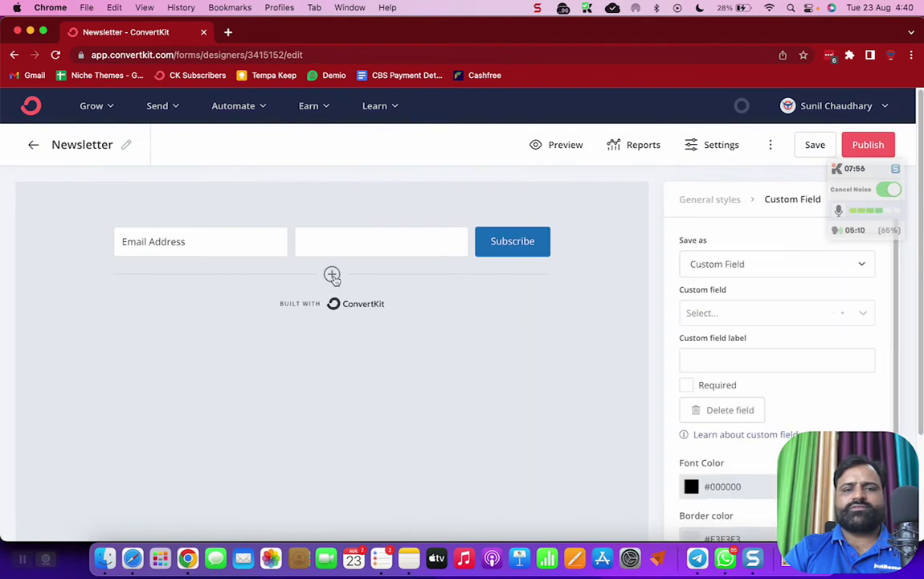
pyautogui.click(698, 314)
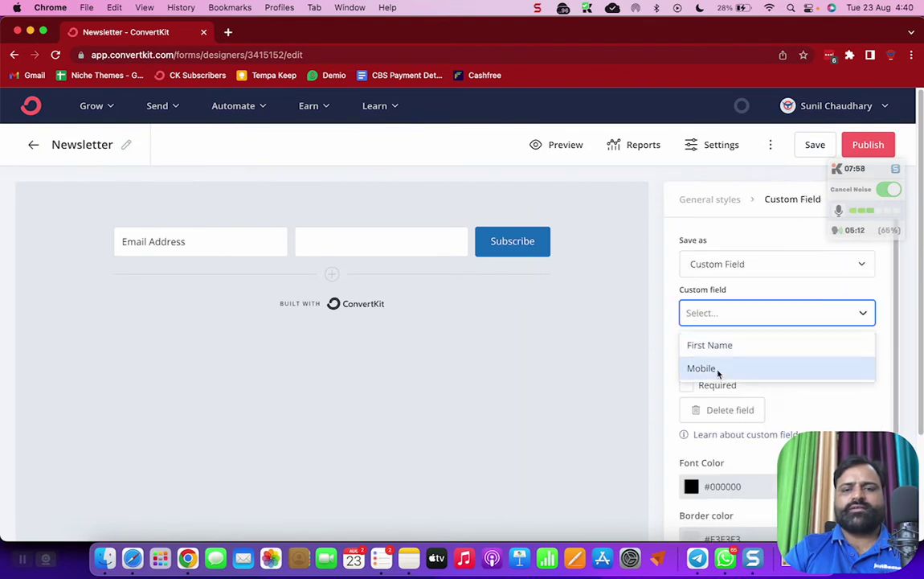
pyautogui.click(701, 346)
pyautogui.click(330, 273)
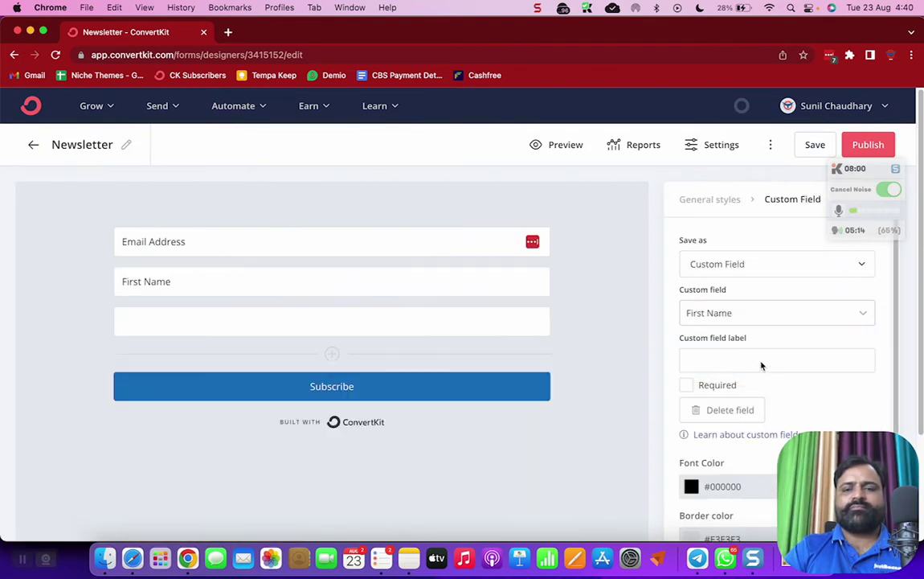
pyautogui.click(721, 315)
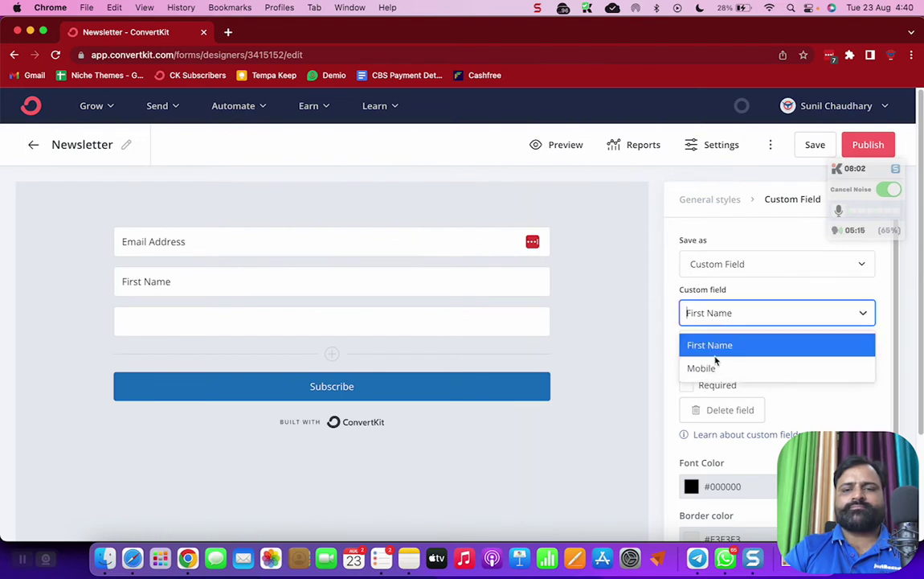
pyautogui.click(716, 364)
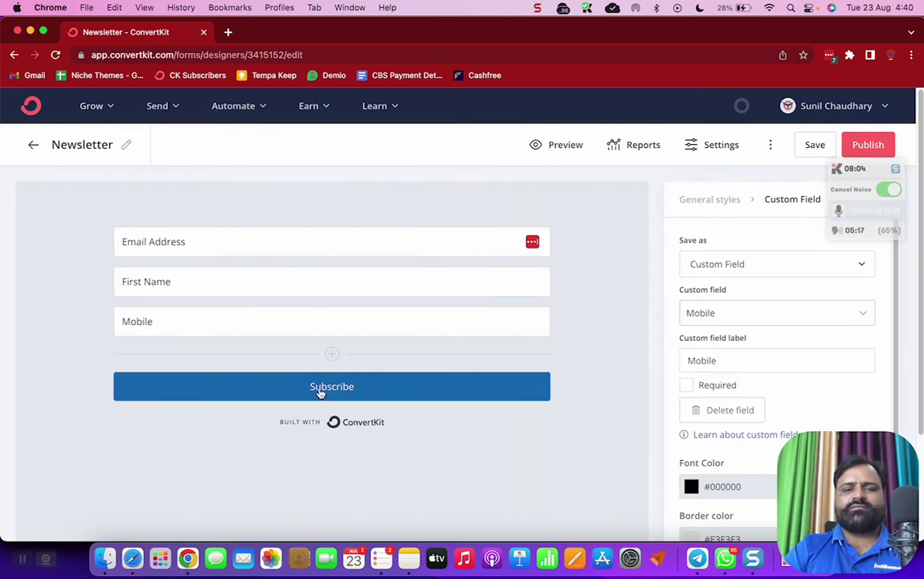
pyautogui.click(833, 166)
pyautogui.click(814, 151)
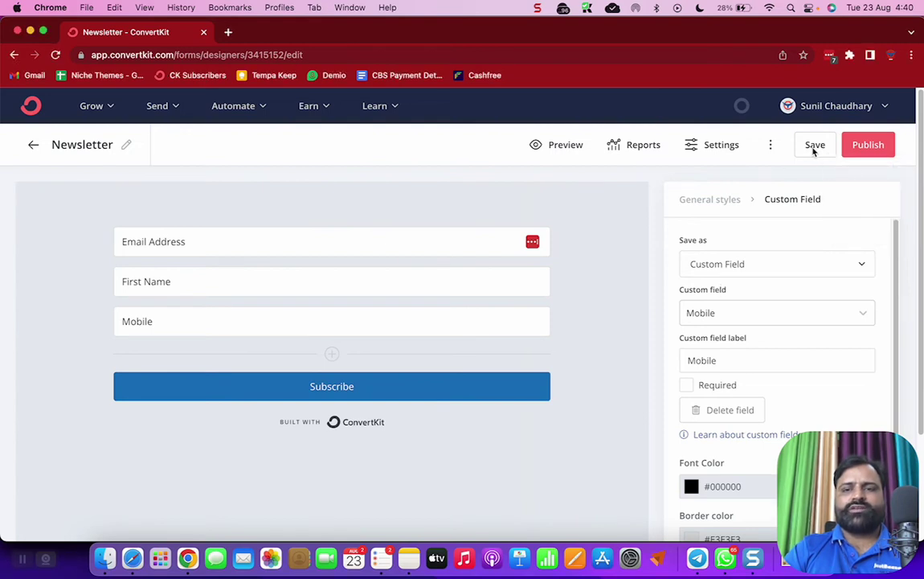
pyautogui.click(819, 150)
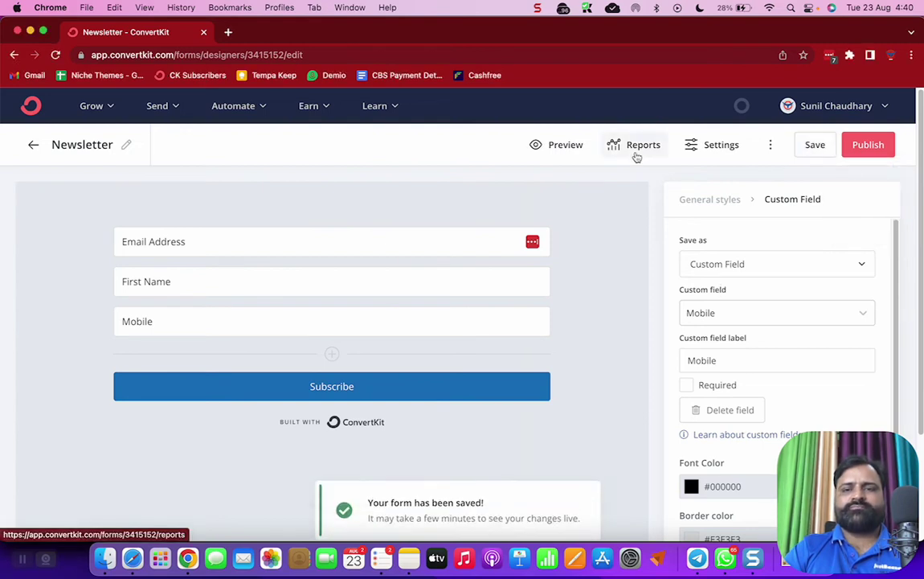
pyautogui.click(710, 149)
pyautogui.click(294, 303)
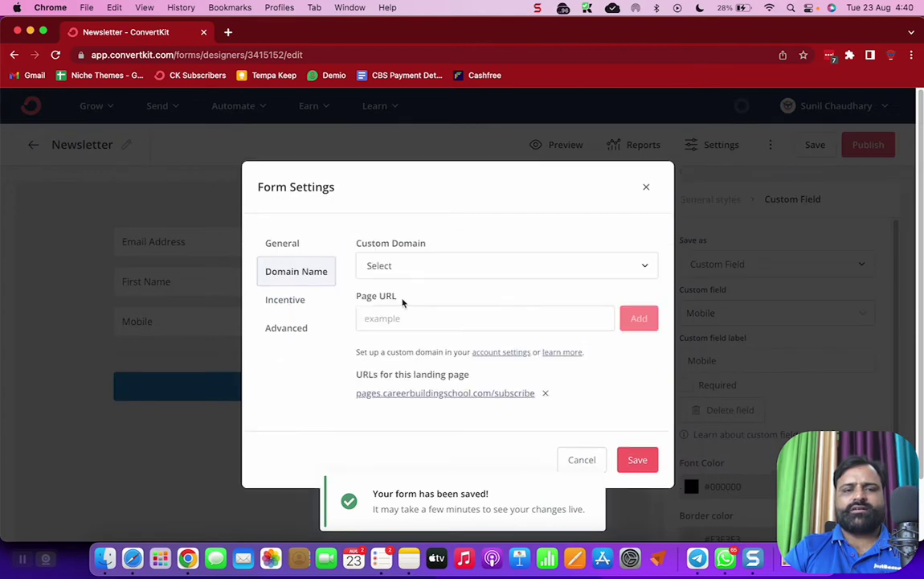
pyautogui.click(400, 275)
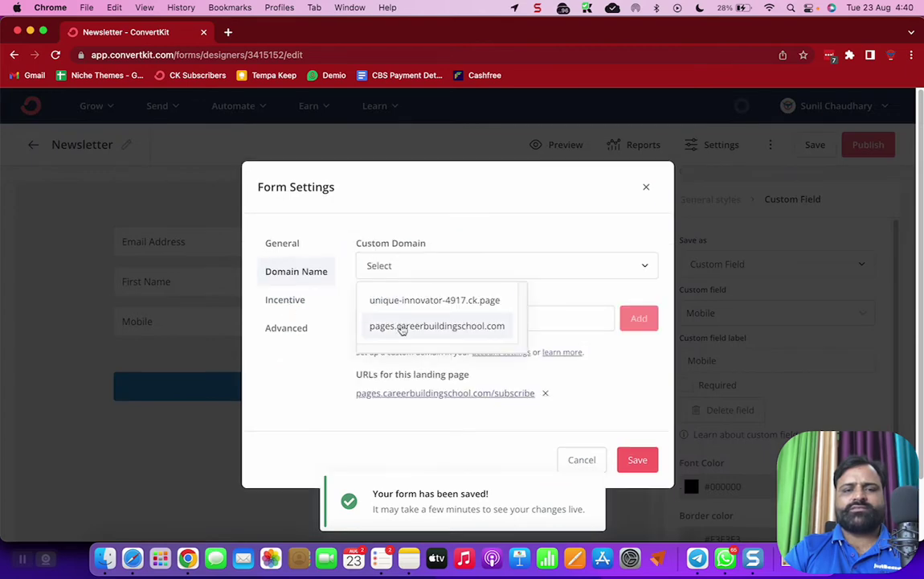
pyautogui.click(402, 328)
pyautogui.click(529, 322)
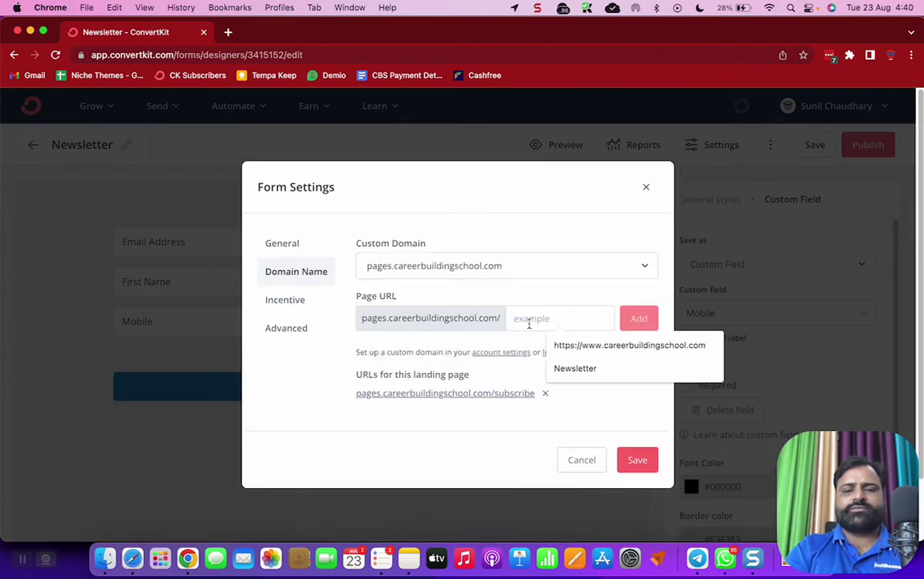
pyautogui.write('start')
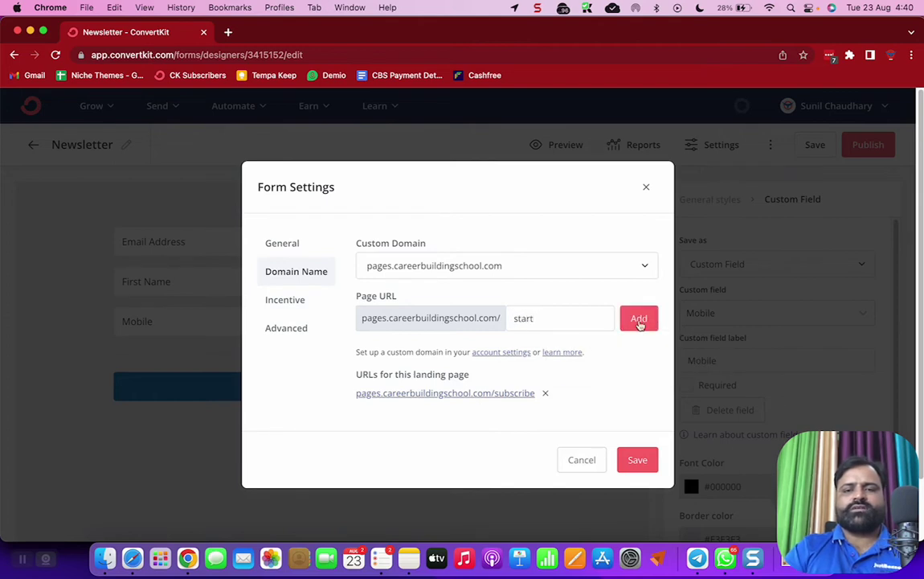
pyautogui.click(639, 319)
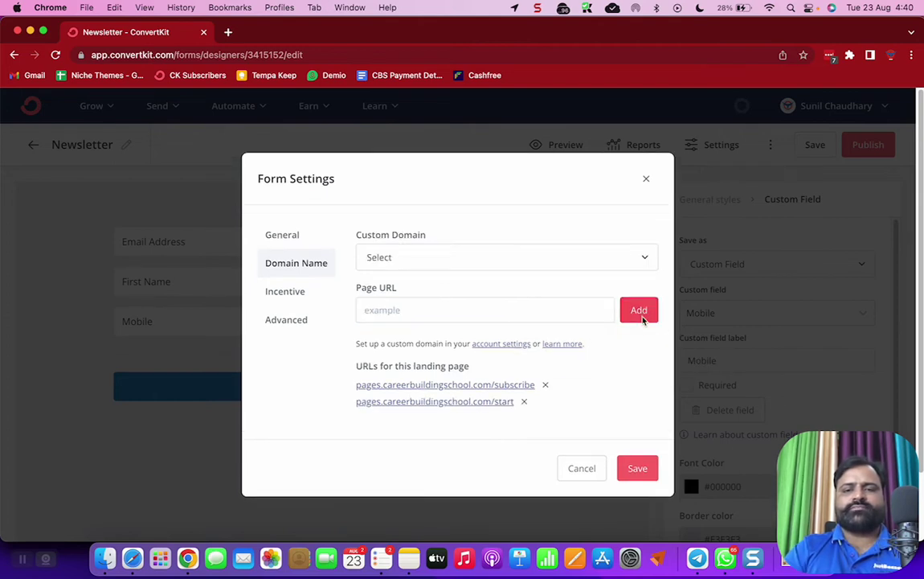
pyautogui.click(524, 401)
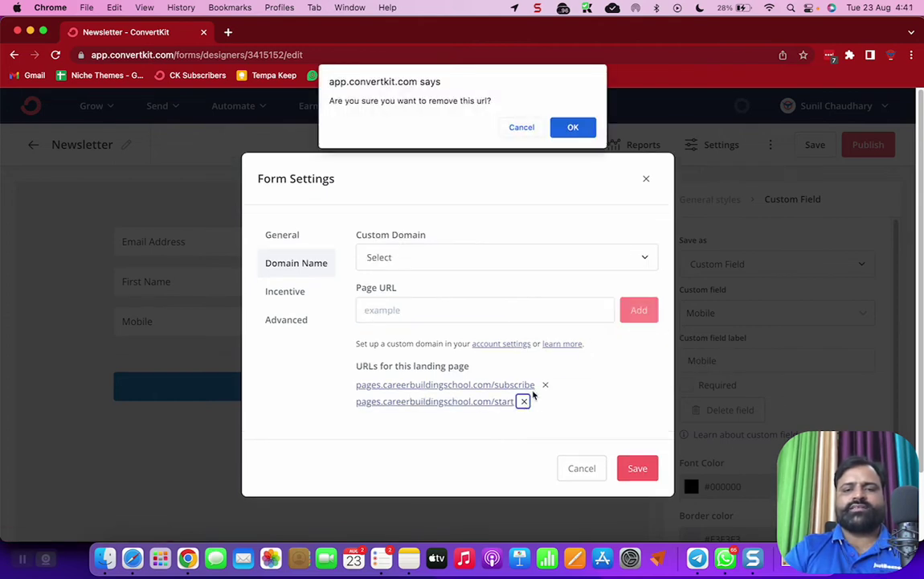
pyautogui.click(572, 127)
pyautogui.click(634, 460)
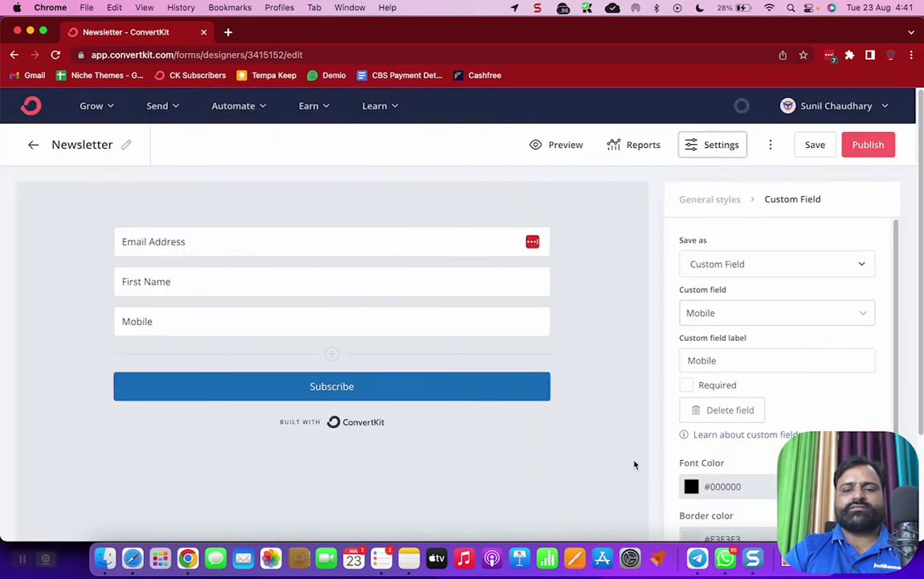
# Publish the Newsletter form and copy its HTML embed code.
pyautogui.click(868, 144)
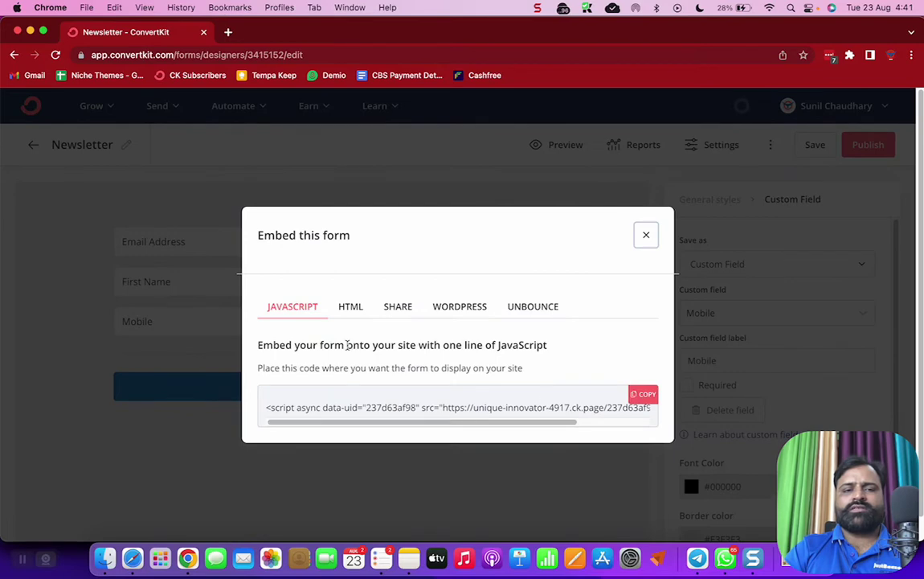
pyautogui.click(351, 283)
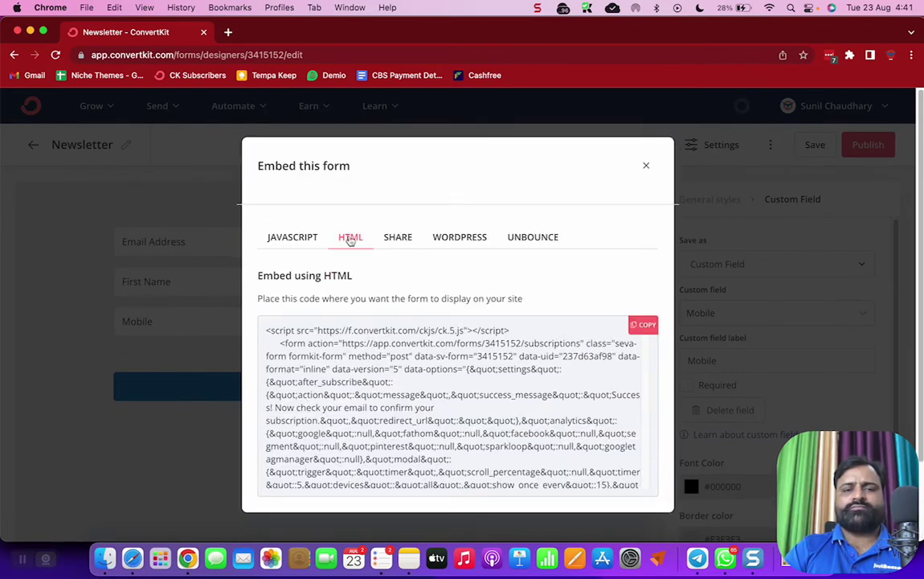
pyautogui.click(290, 237)
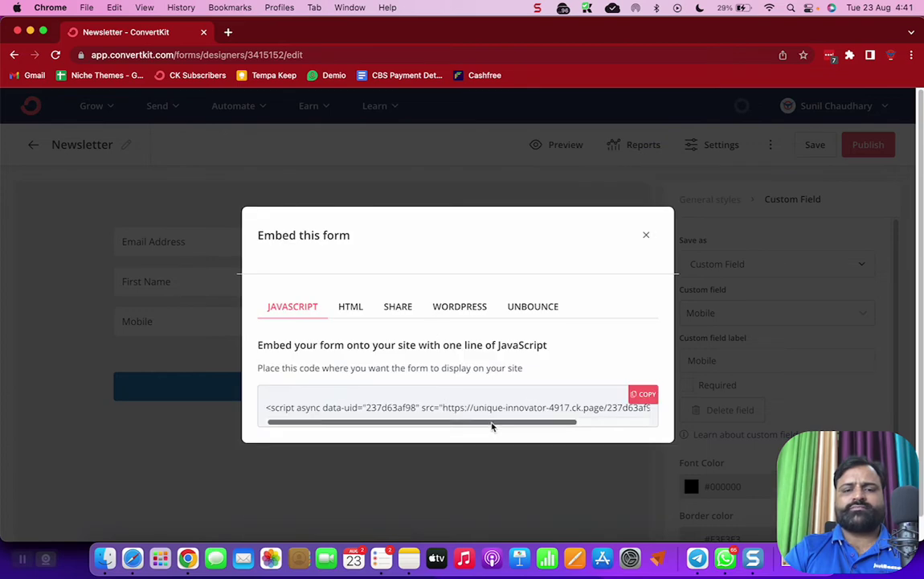
pyautogui.moveTo(435, 422); pyautogui.dragTo(402, 423)
pyautogui.click(351, 307)
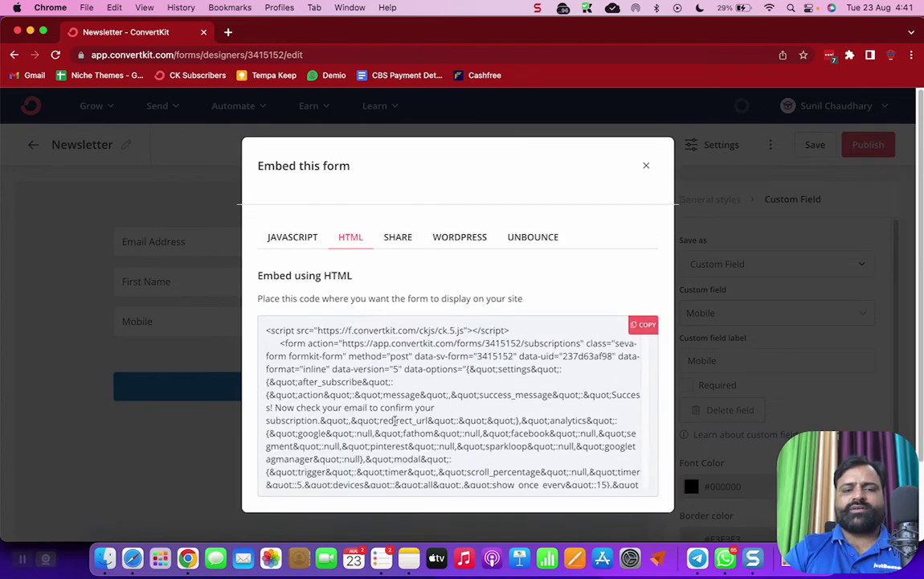
pyautogui.click(643, 326)
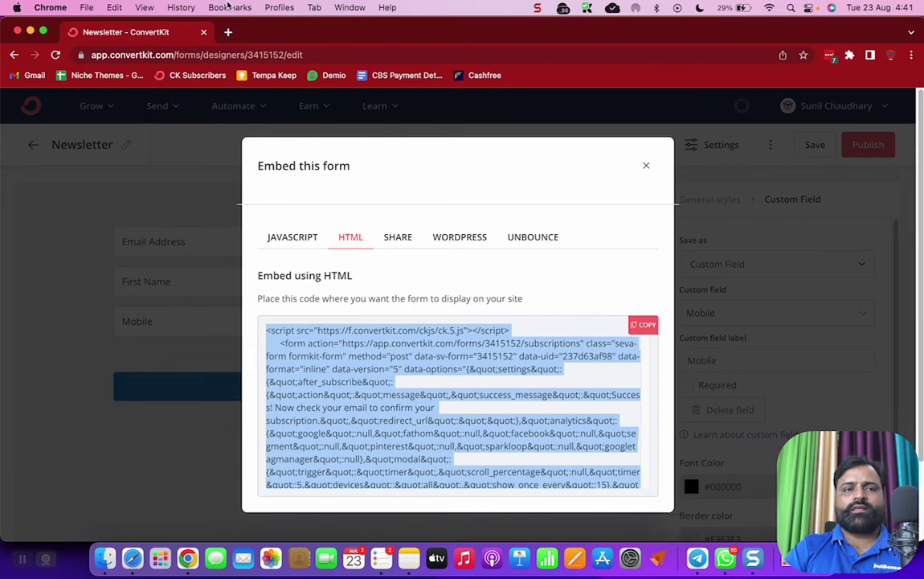
# Switch between windows to bring the browser back to the front.
pyautogui.press('super+Tab')
pyautogui.scroll(-3, 462, 281)
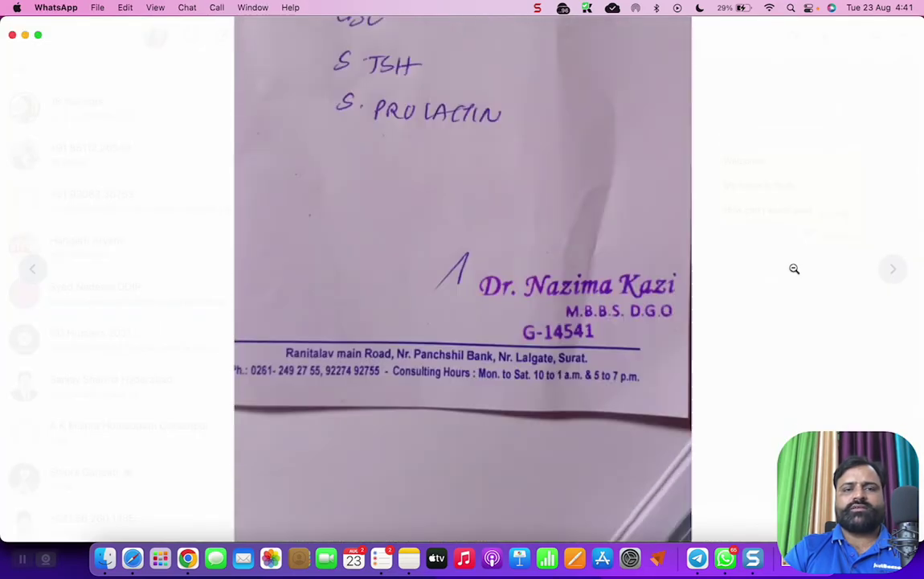
pyautogui.scroll(2, 462, 281)
pyautogui.press('super+Tab')
pyautogui.press('super+Tab')
pyautogui.click(792, 273)
pyautogui.press('super+Tab')
pyautogui.press('super+Tab')
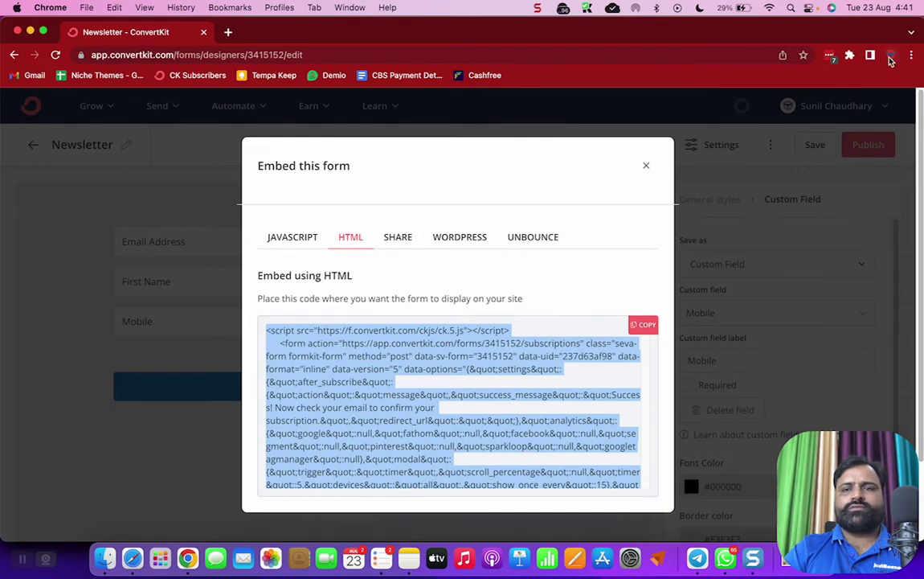
# Embed the copied ConvertKit form code below the tagline, centred and shrunk to fit.
pyautogui.click(891, 57)
pyautogui.click(770, 332)
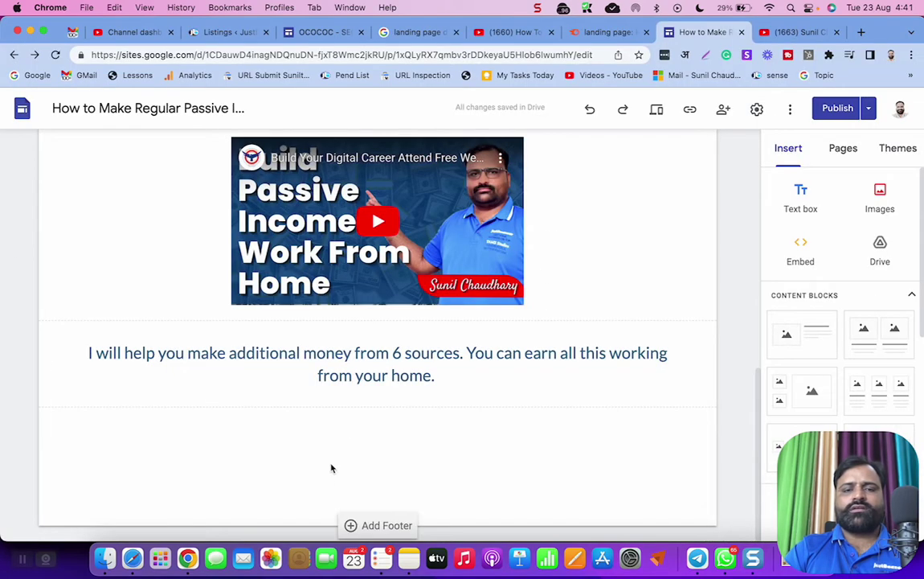
pyautogui.doubleClick(356, 438)
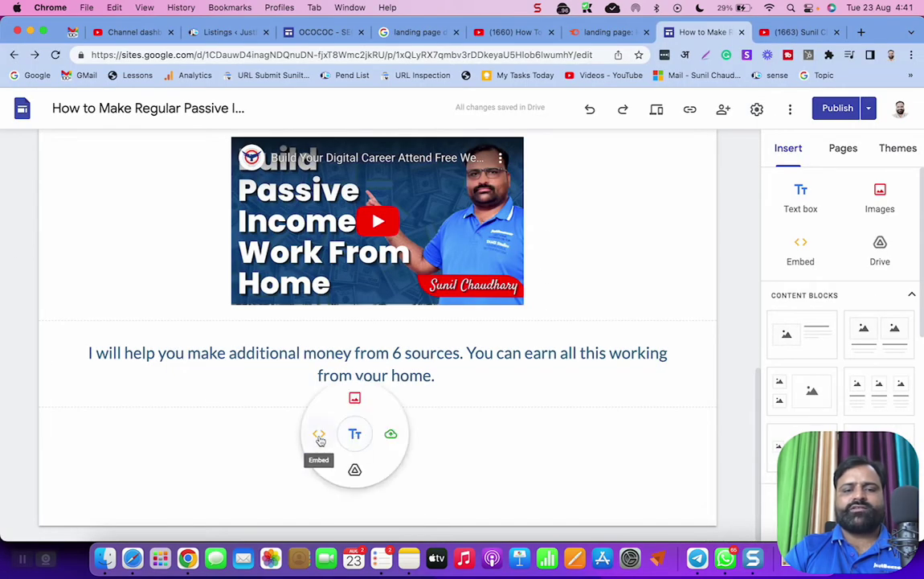
pyautogui.click(320, 438)
pyautogui.click(365, 259)
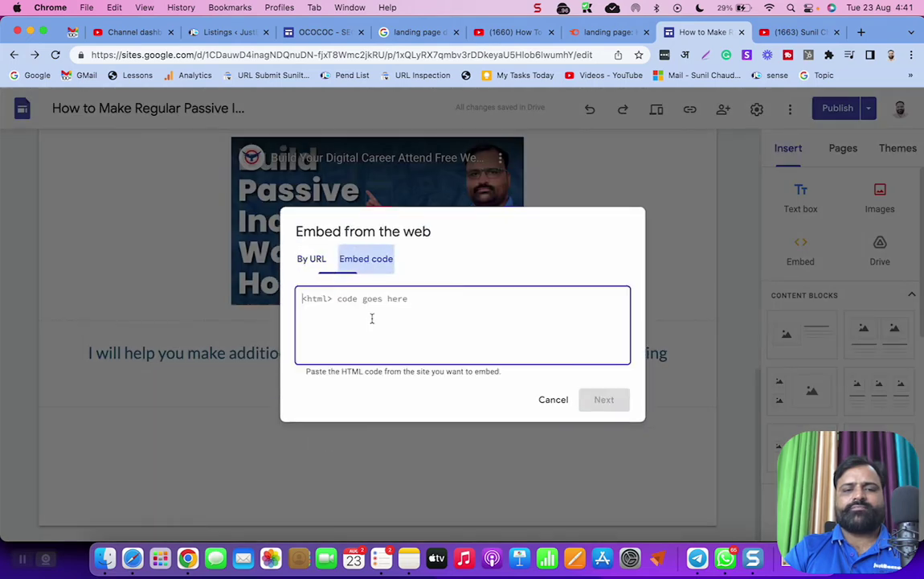
pyautogui.press('super+v')
pyautogui.click(603, 399)
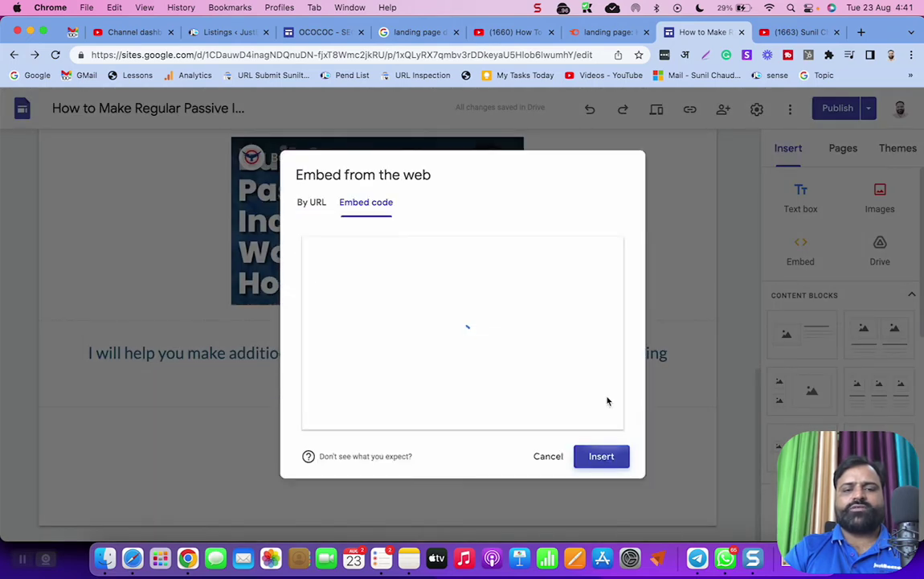
pyautogui.click(602, 457)
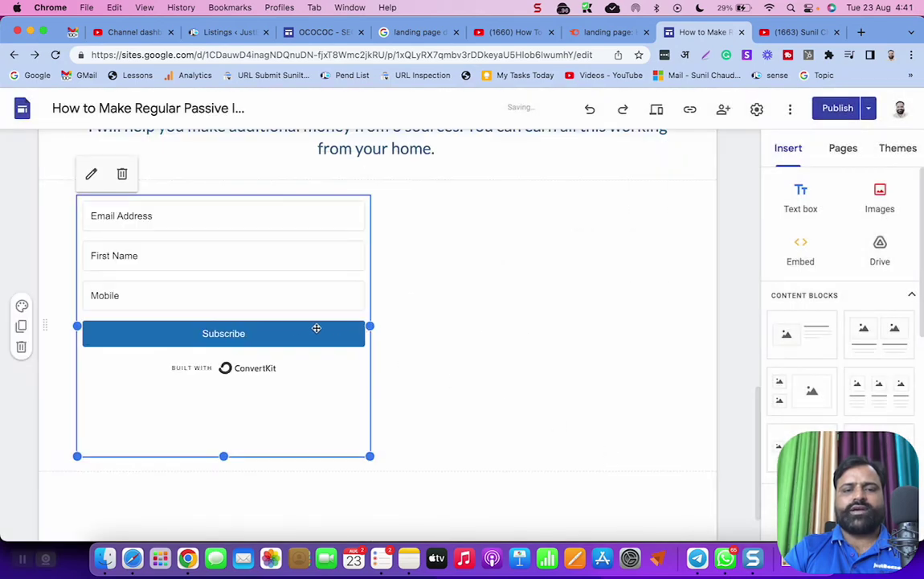
pyautogui.moveTo(279, 290); pyautogui.dragTo(423, 284)
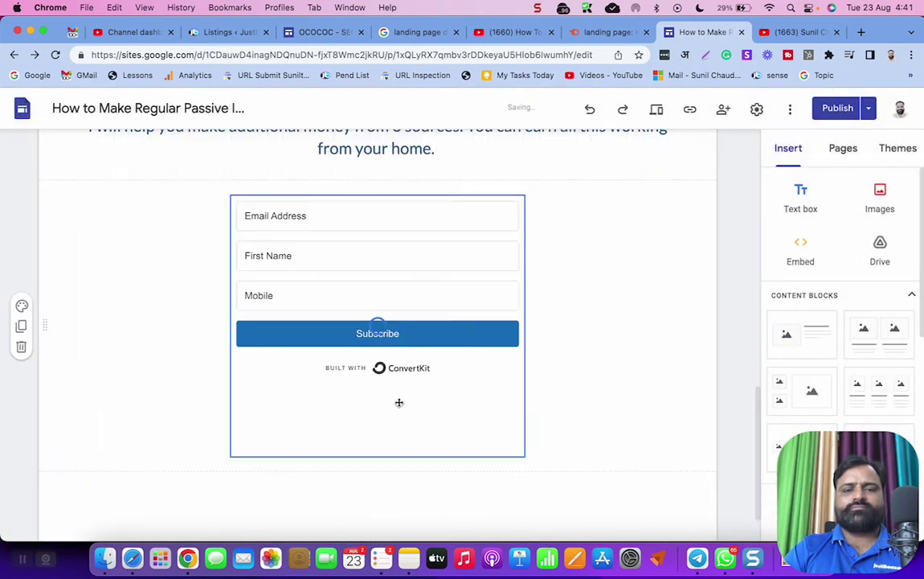
pyautogui.moveTo(378, 455); pyautogui.dragTo(395, 359)
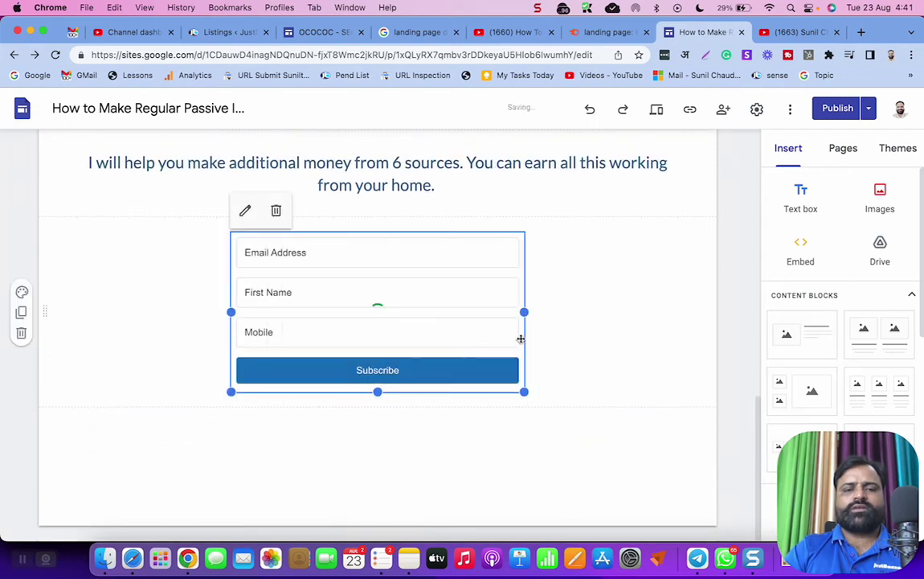
# Narrow the tagline box from both sides so it wraps to three centred lines.
pyautogui.click(615, 313)
pyautogui.click(514, 175)
pyautogui.moveTo(678, 172); pyautogui.dragTo(524, 172)
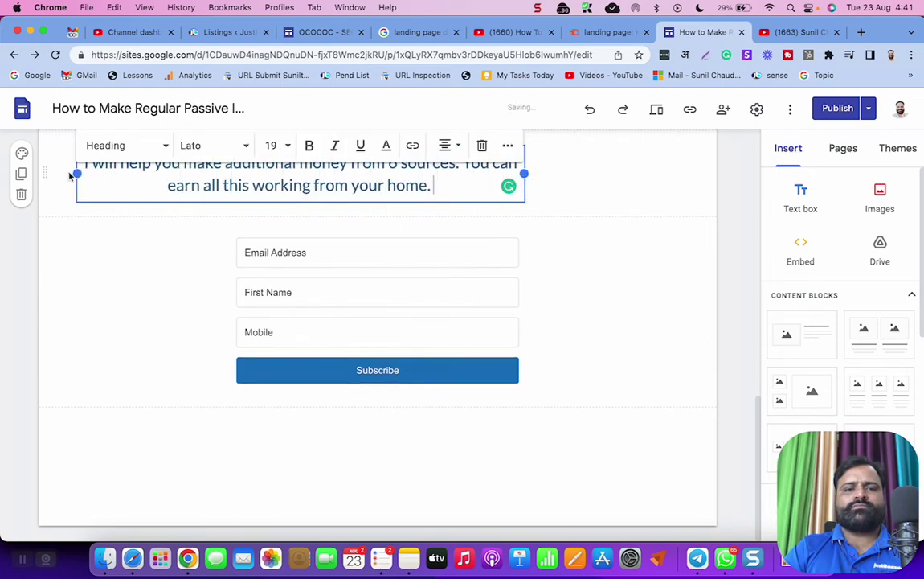
pyautogui.moveTo(76, 173); pyautogui.dragTo(237, 188)
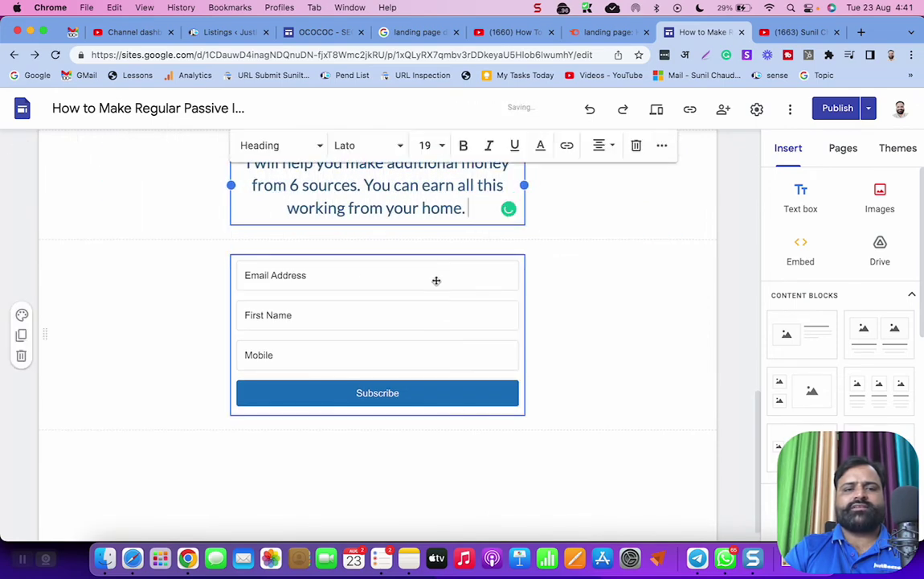
pyautogui.click(590, 332)
pyautogui.scroll(10, 590, 362)
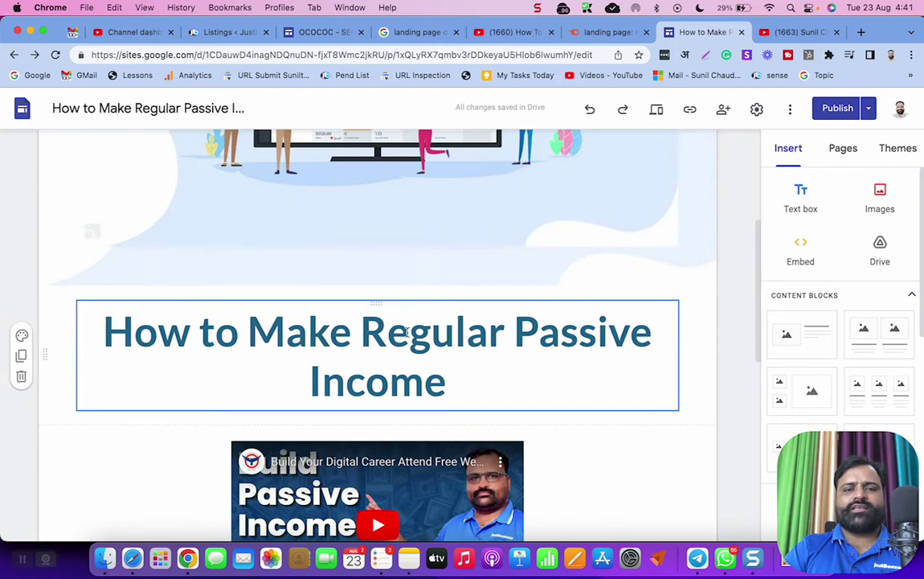
# Narrow the page title box from both sides to match the form width.
pyautogui.click(77, 352)
pyautogui.moveTo(77, 354); pyautogui.dragTo(233, 361)
pyautogui.moveTo(678, 354); pyautogui.dragTo(524, 362)
pyautogui.scroll(-10, 632, 350)
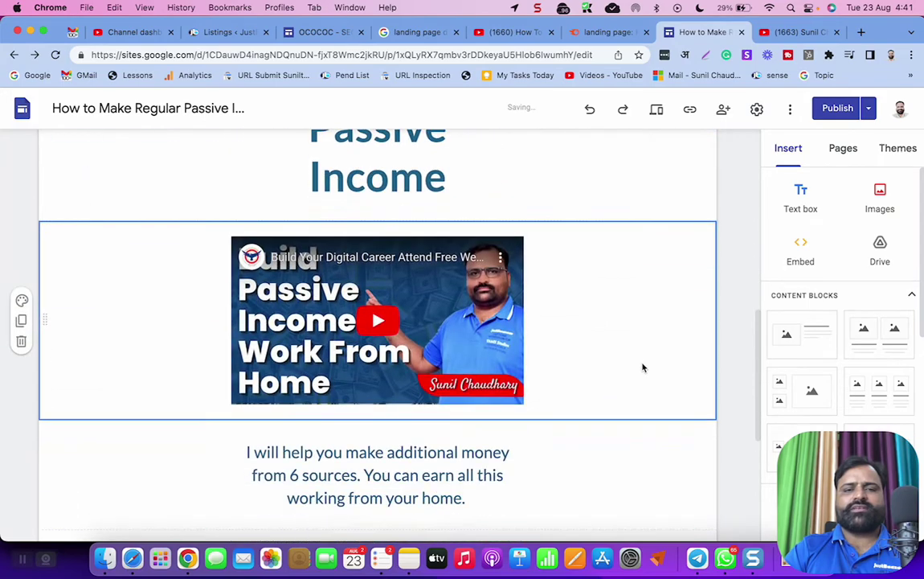
pyautogui.scroll(-2, 643, 369)
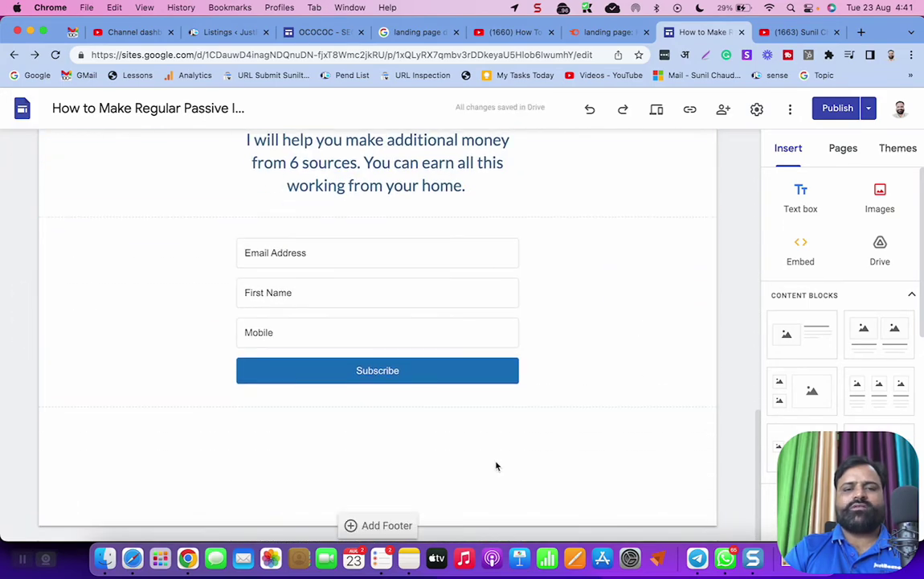
pyautogui.scroll(8, 496, 464)
pyautogui.scroll(-8, 524, 432)
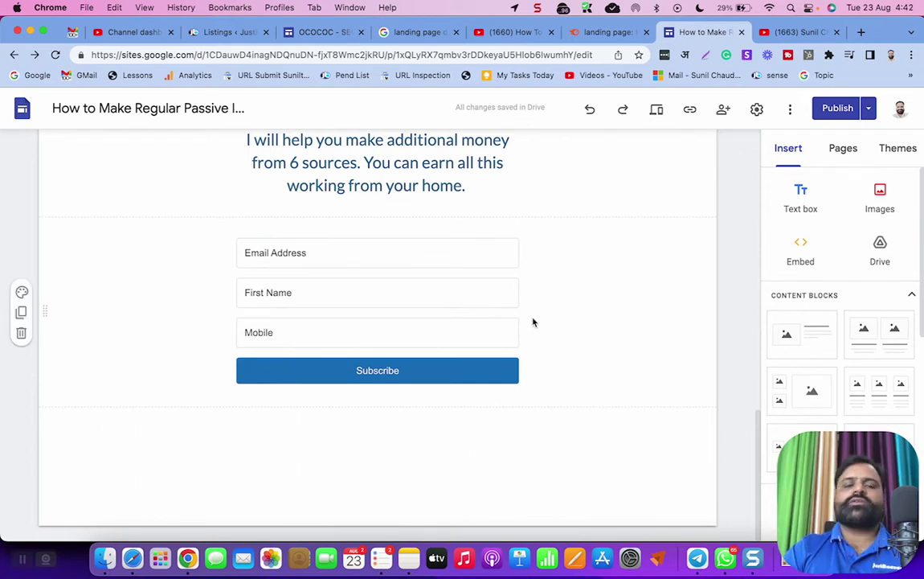
# Add a 'This and That' text box below the form, narrowed to the form's width.
pyautogui.doubleClick(359, 444)
pyautogui.click(359, 440)
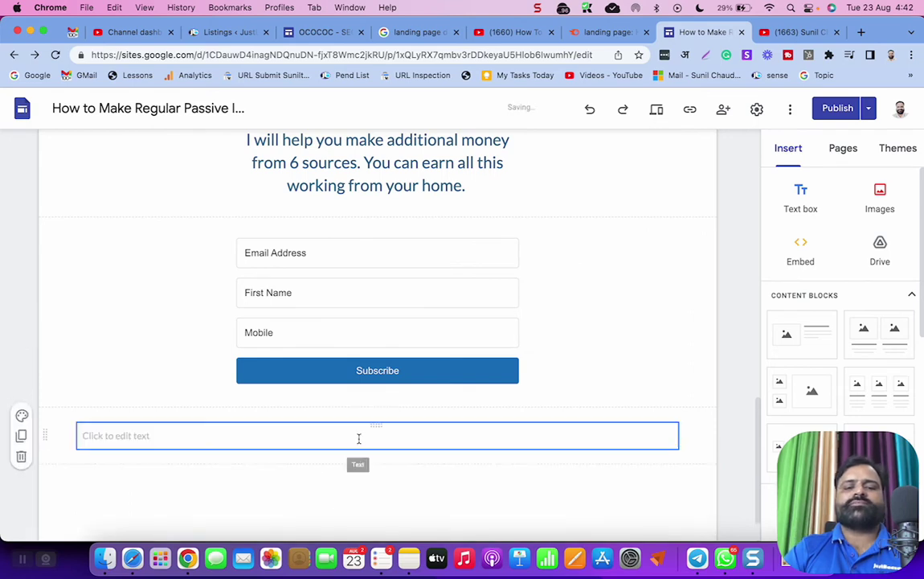
pyautogui.write('This and That')
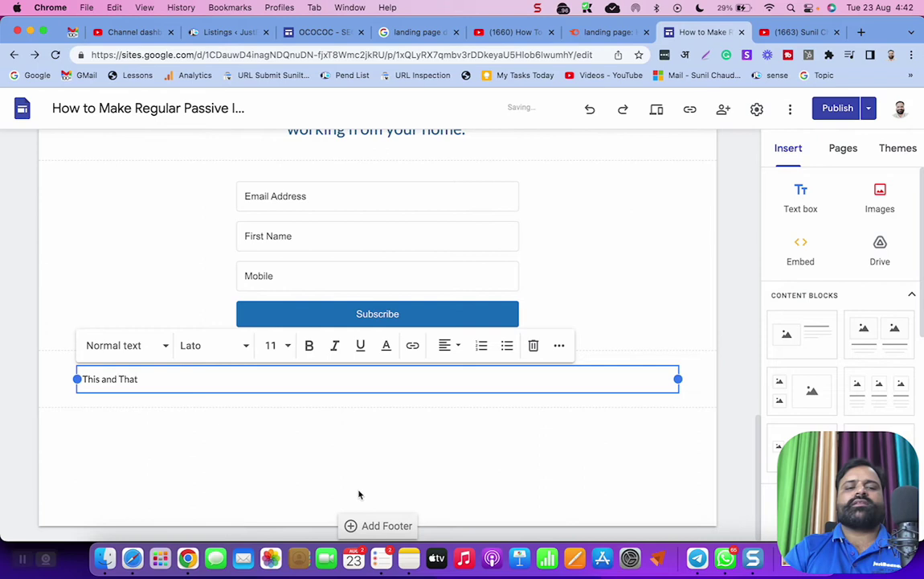
pyautogui.click(364, 458)
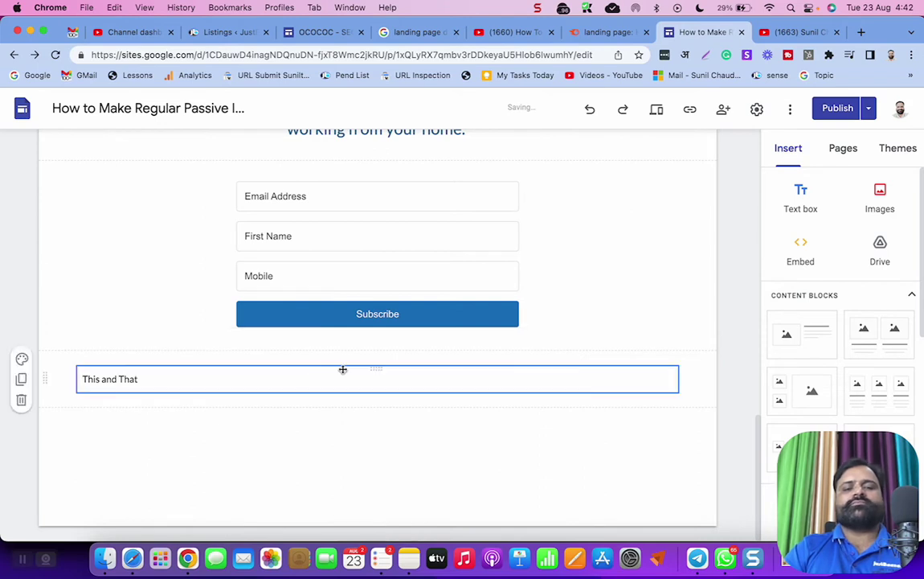
pyautogui.click(96, 384)
pyautogui.moveTo(77, 379); pyautogui.dragTo(232, 383)
pyautogui.moveTo(679, 379); pyautogui.dragTo(524, 384)
# Paste a copy of the subscribe form section below 'This and That'.
pyautogui.click(605, 270)
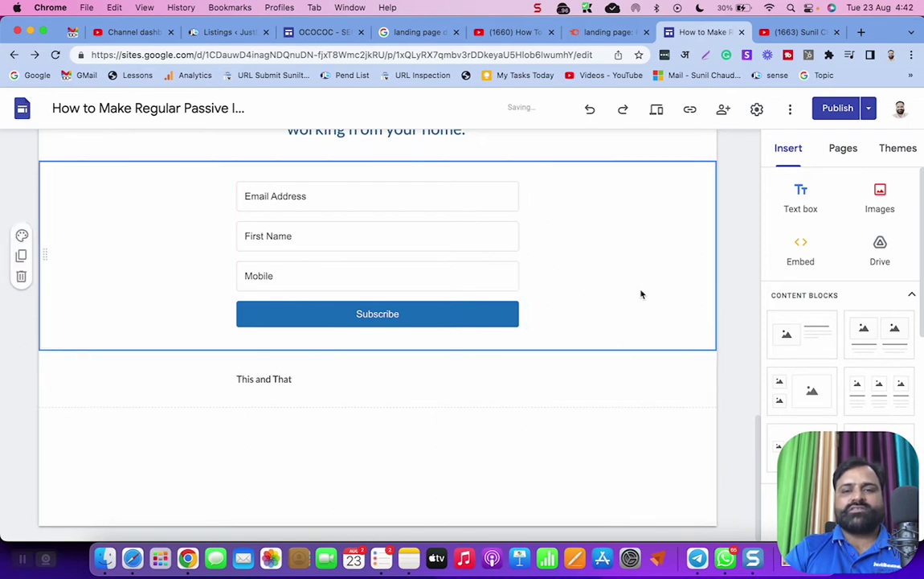
pyautogui.click(589, 434)
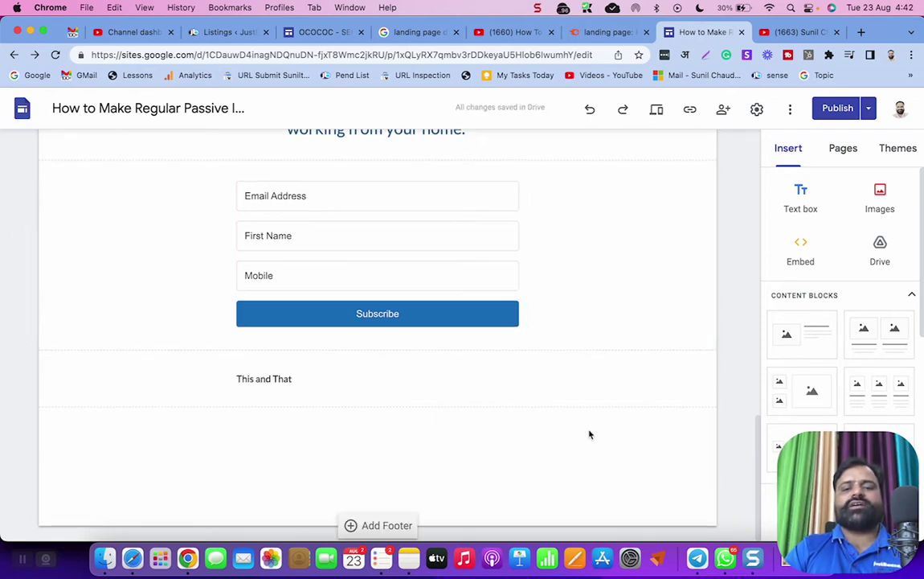
pyautogui.press('super+v')
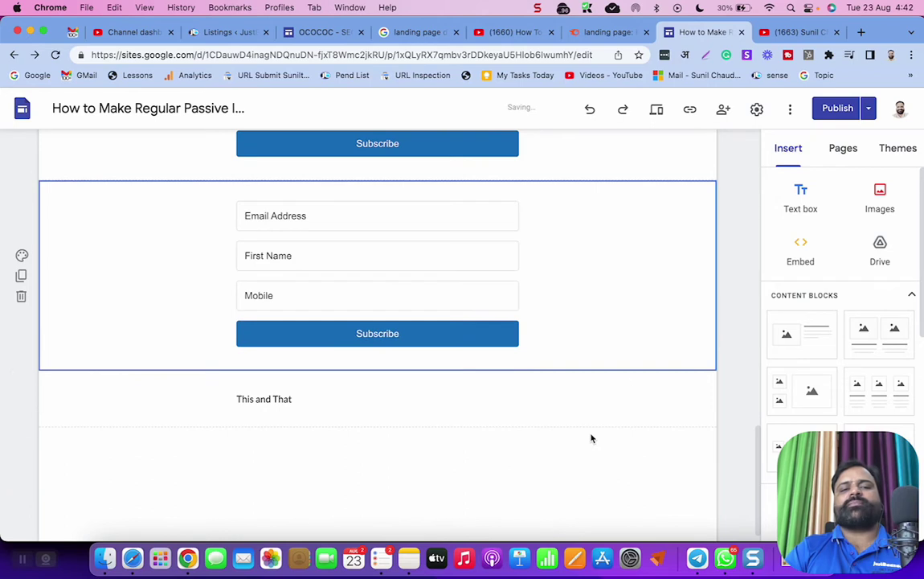
pyautogui.moveTo(41, 274); pyautogui.dragTo(262, 422)
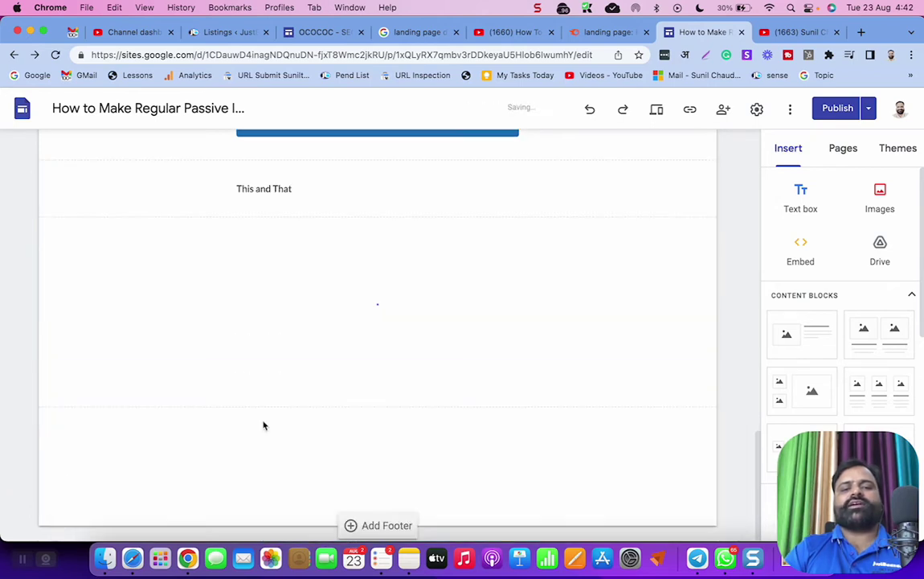
# Add another 'This and That' text box below the copied form.
pyautogui.doubleClick(362, 455)
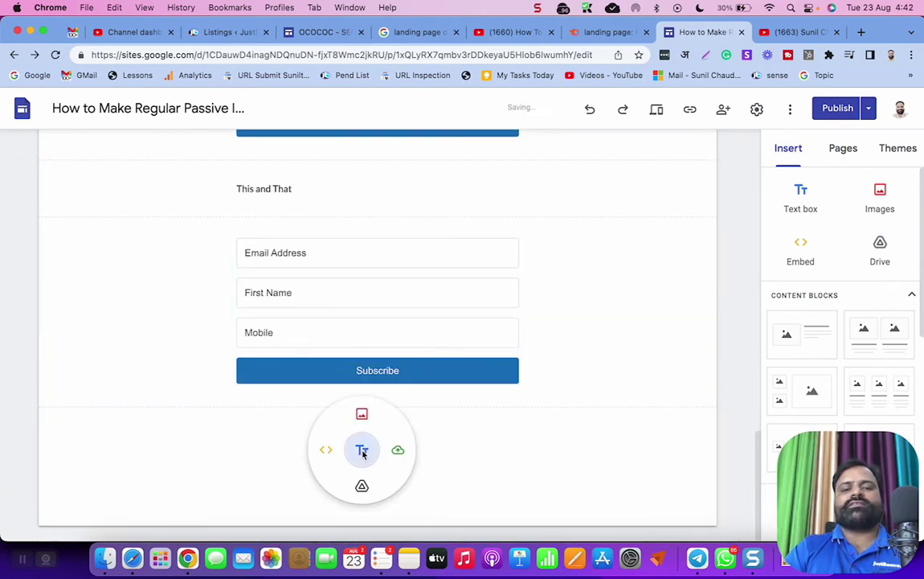
pyautogui.click(363, 455)
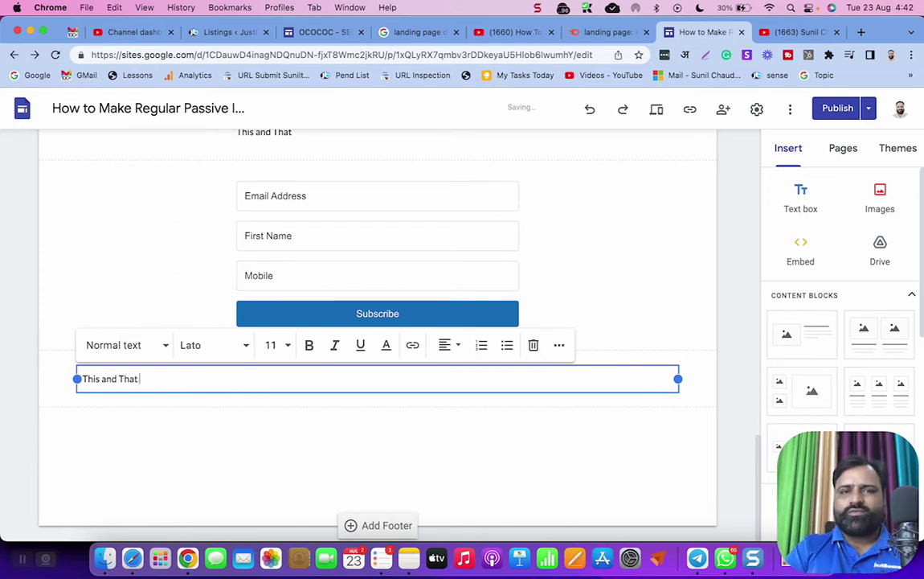
pyautogui.write('This and That')
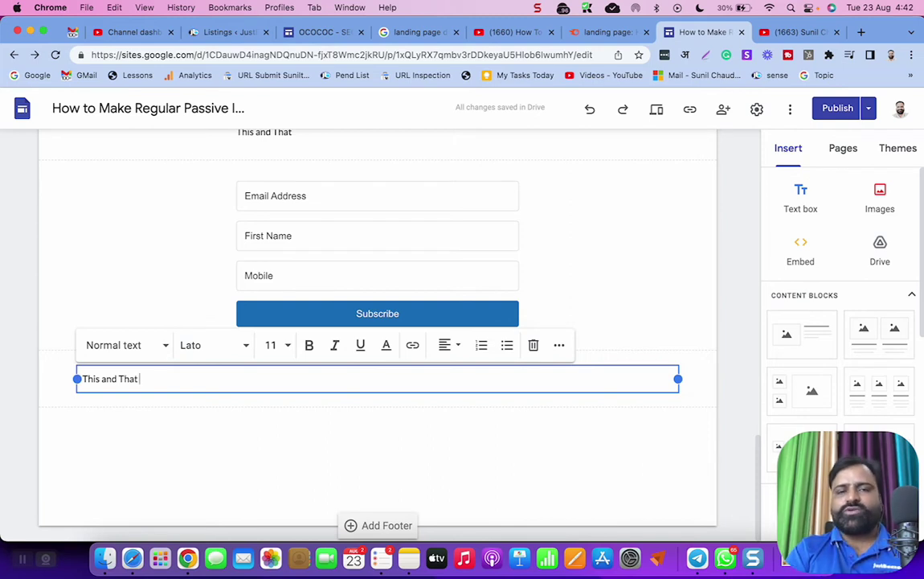
pyautogui.click(395, 457)
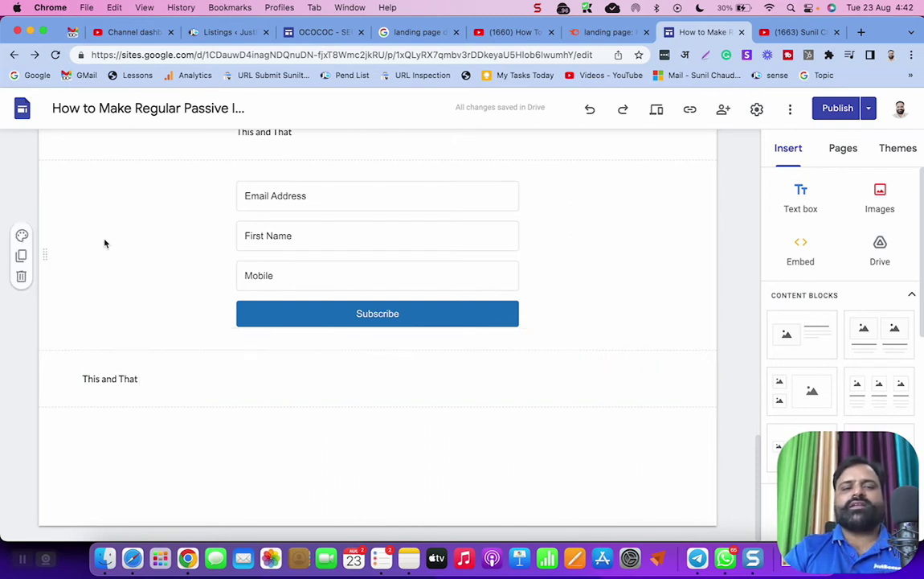
# Paste the subscribe form section again and move it further down the page.
pyautogui.hotkey('ctrl', 'v')
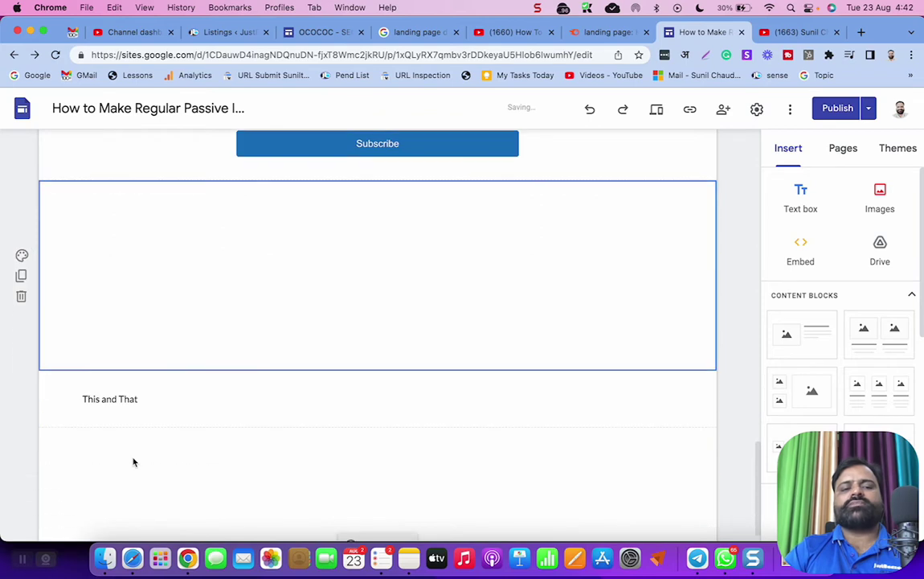
pyautogui.moveTo(45, 273); pyautogui.dragTo(50, 444)
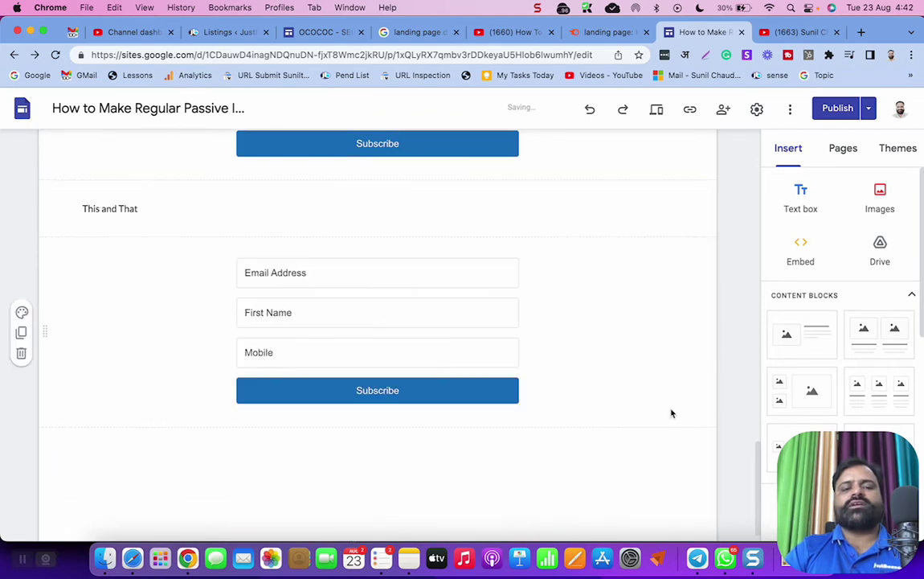
pyautogui.scroll(5, 562, 386)
pyautogui.scroll(-3, 396, 363)
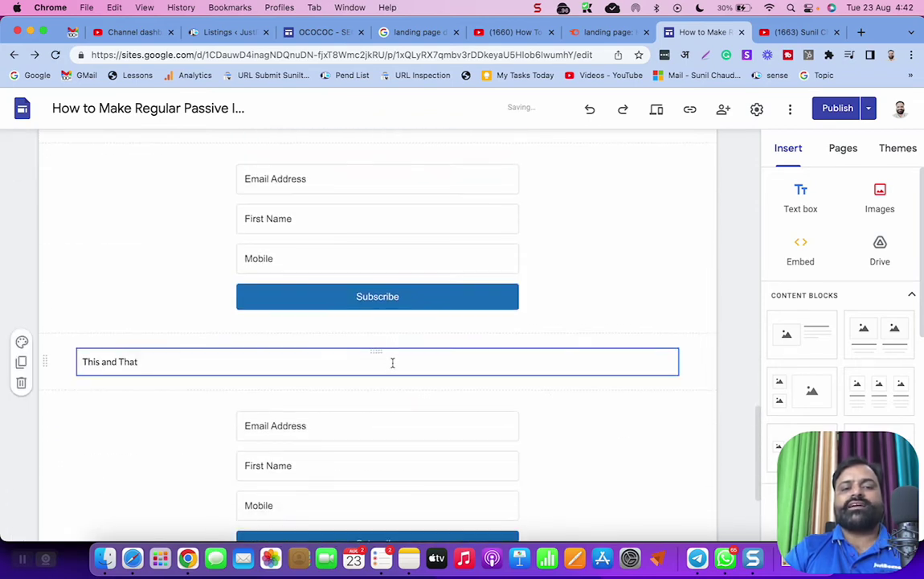
pyautogui.scroll(3, 391, 365)
pyautogui.scroll(5, 410, 394)
pyautogui.scroll(-2, 473, 423)
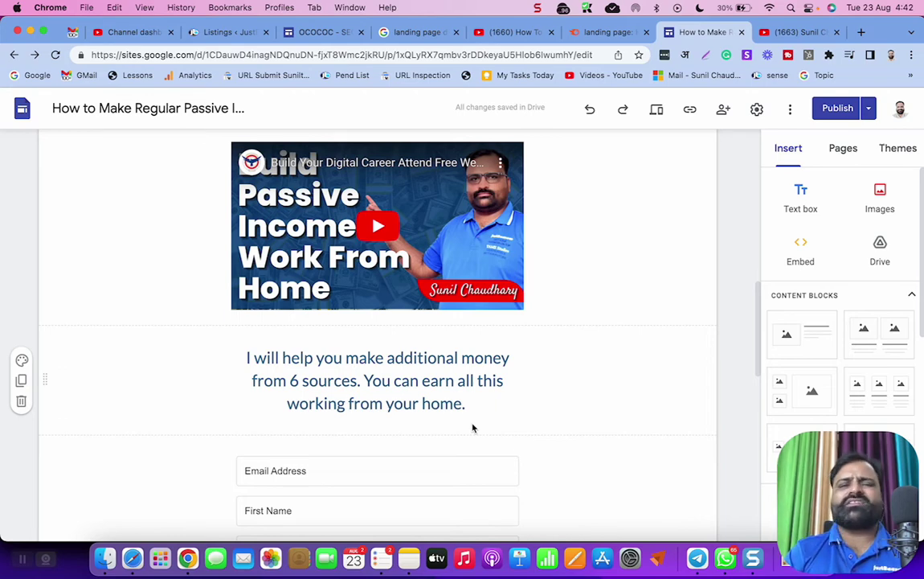
pyautogui.scroll(-5, 432, 398)
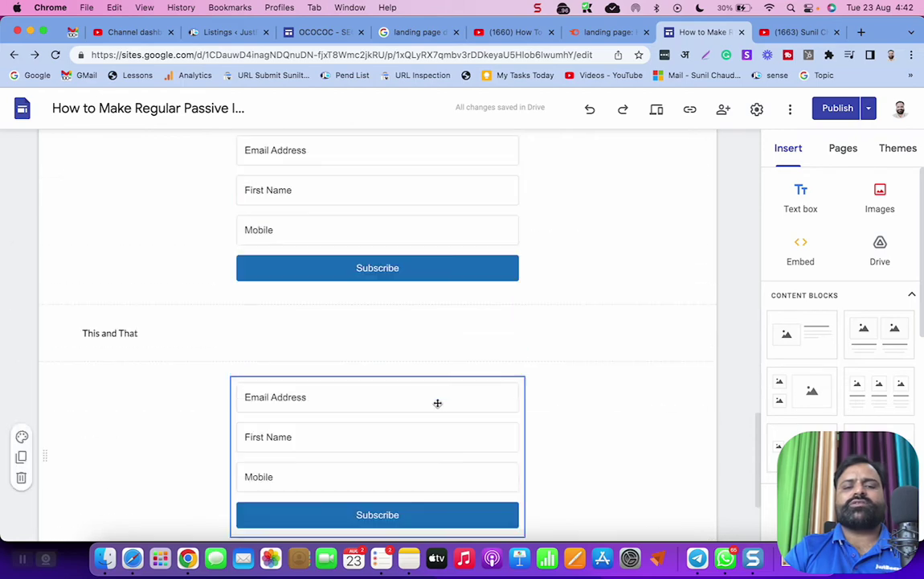
pyautogui.scroll(9, 437, 402)
pyautogui.scroll(-10, 446, 400)
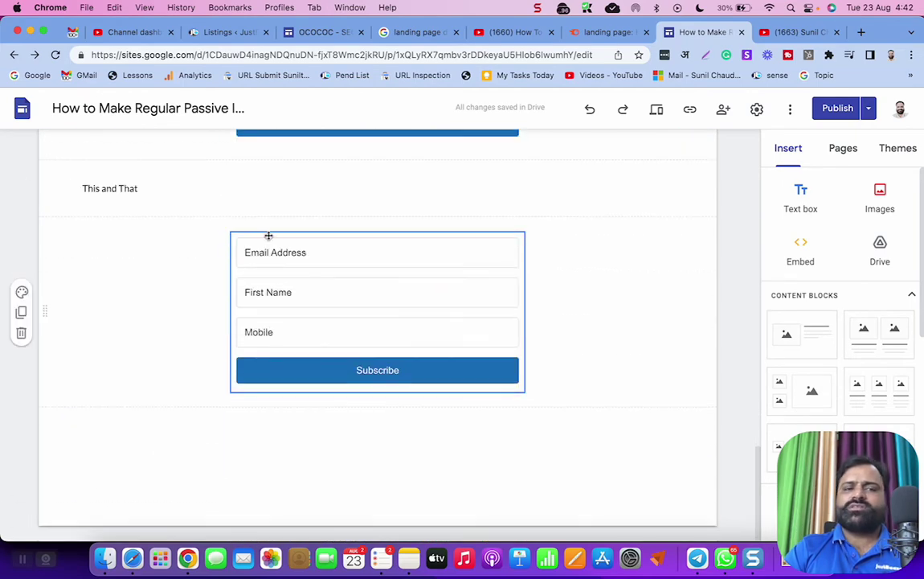
# Narrow the new 'This and That' box to the form width and centre its text.
pyautogui.click(104, 191)
pyautogui.moveTo(75, 189); pyautogui.dragTo(232, 189)
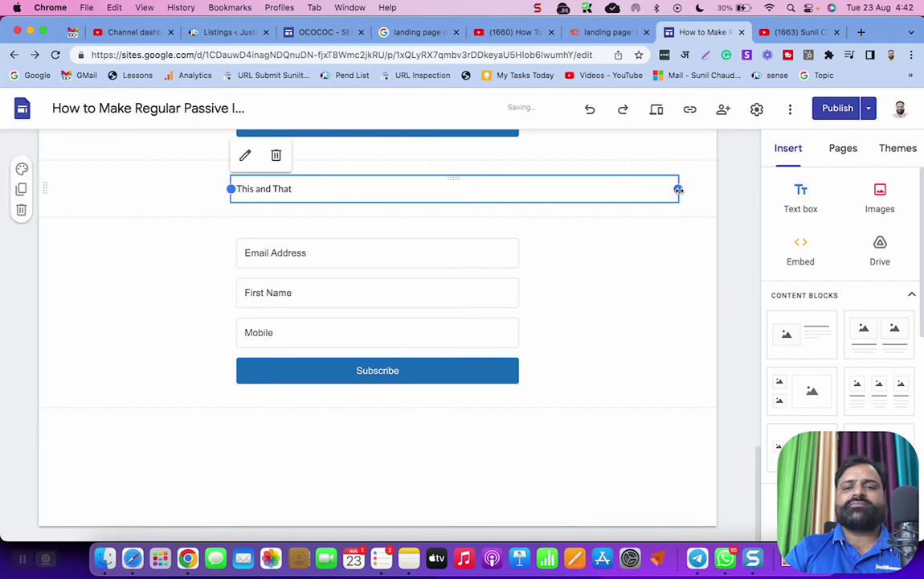
pyautogui.moveTo(679, 189); pyautogui.dragTo(524, 190)
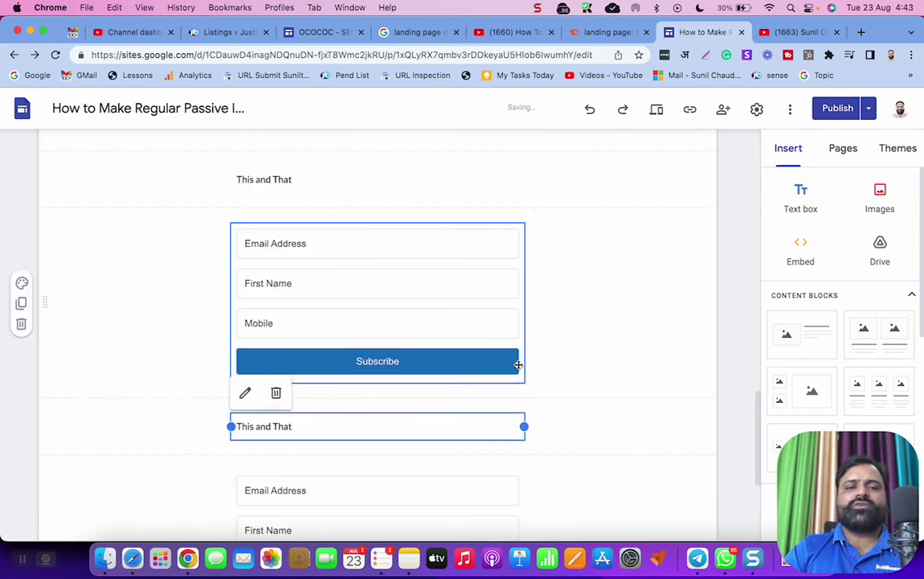
pyautogui.scroll(-2, 466, 346)
pyautogui.click(321, 292)
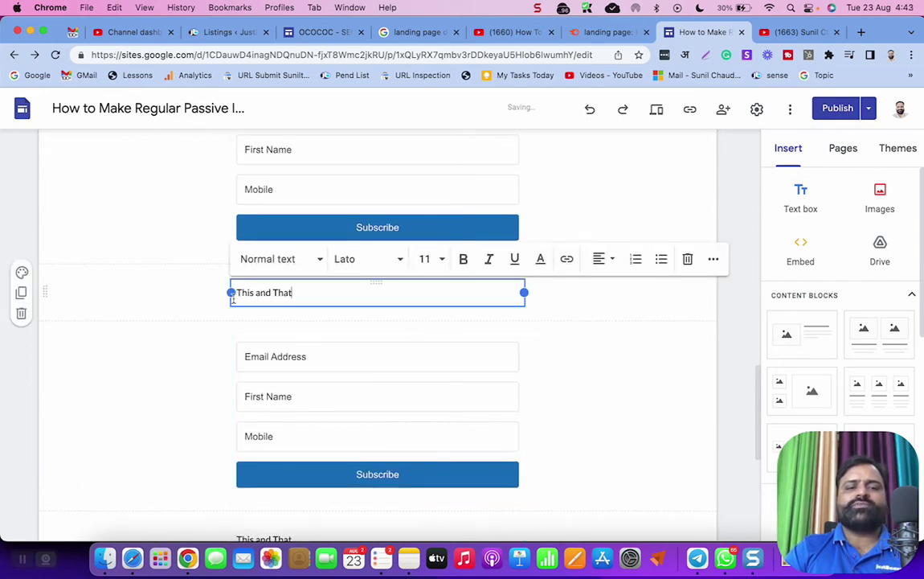
pyautogui.tripleClick(302, 292)
pyautogui.click(598, 258)
pyautogui.click(599, 295)
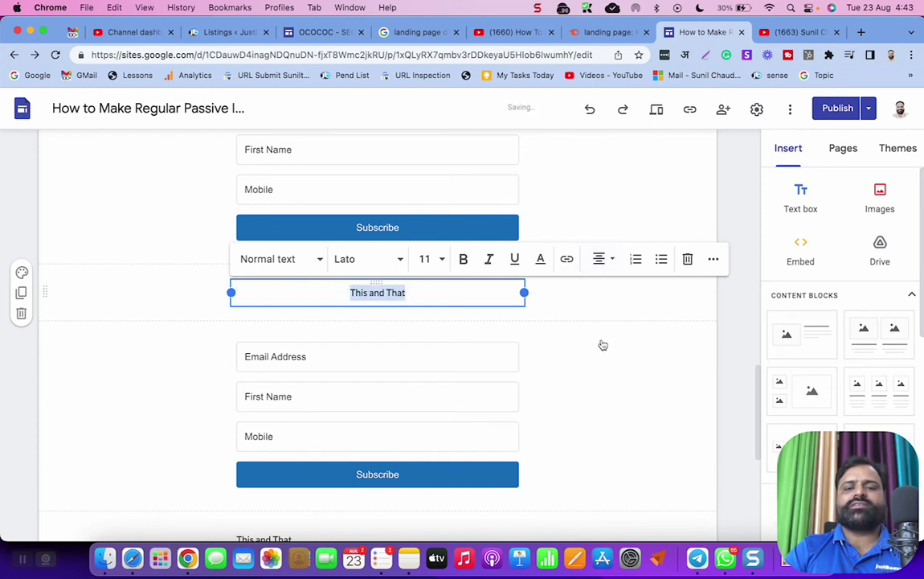
pyautogui.click(607, 351)
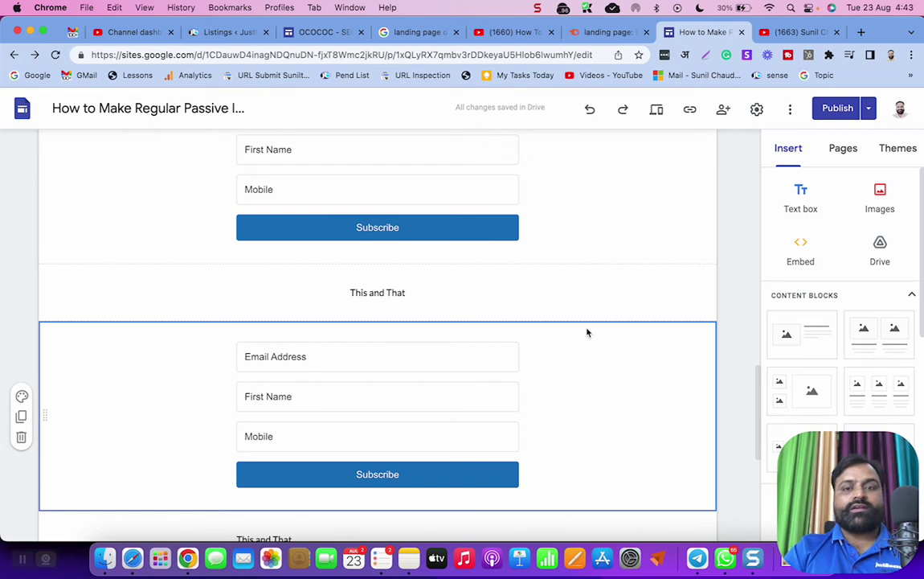
pyautogui.click(572, 258)
pyautogui.click(560, 314)
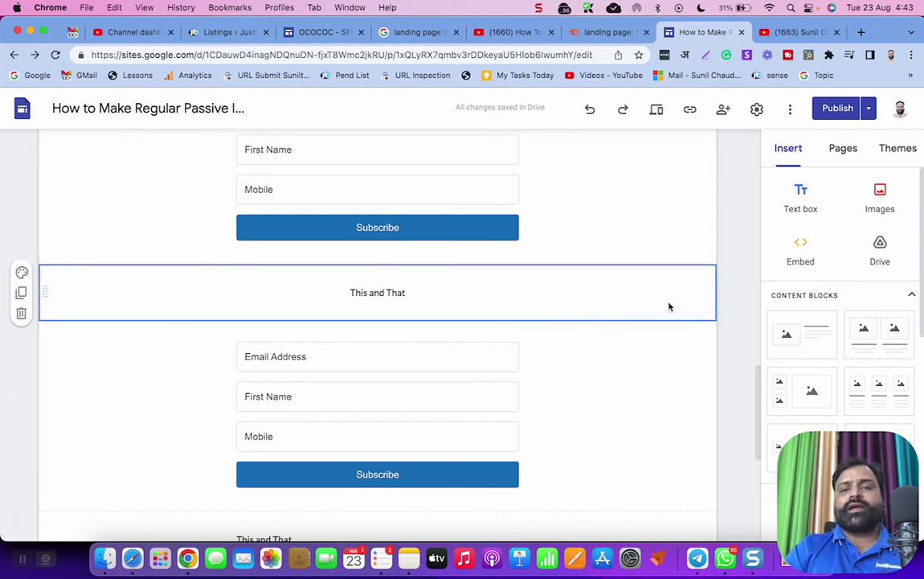
# Insert the infinity lightbulb-and-coin image from a Google search for 'passive income icon'.
pyautogui.click(795, 206)
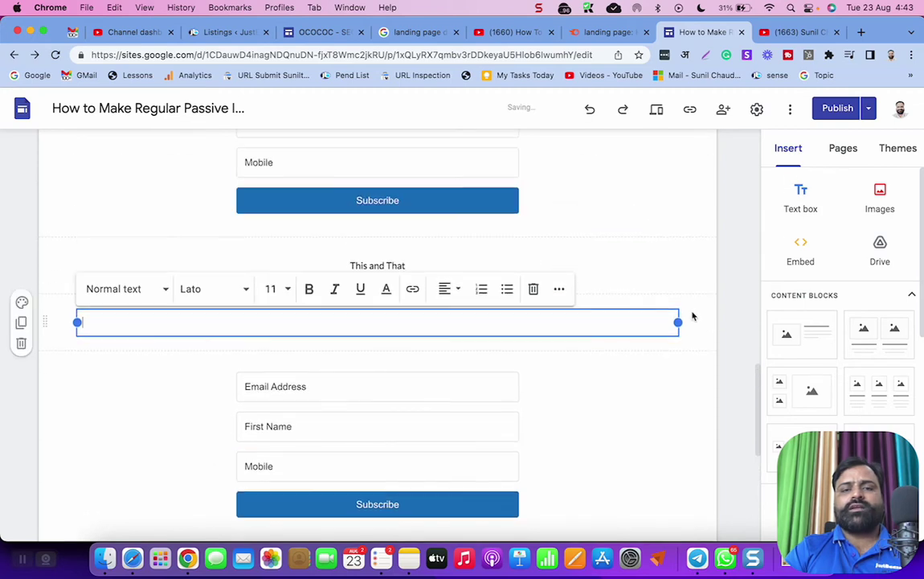
pyautogui.moveTo(676, 322); pyautogui.dragTo(524, 325)
pyautogui.doubleClick(524, 323)
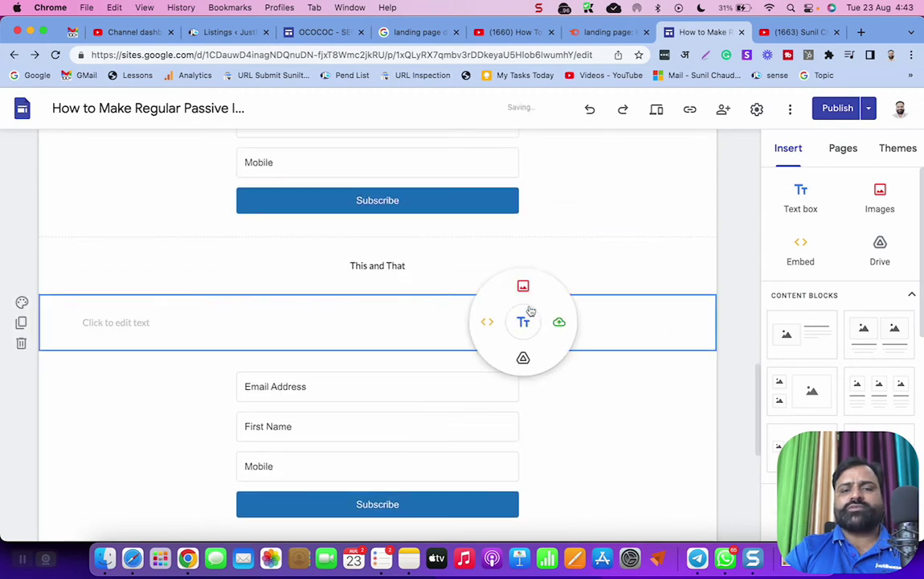
pyautogui.click(522, 289)
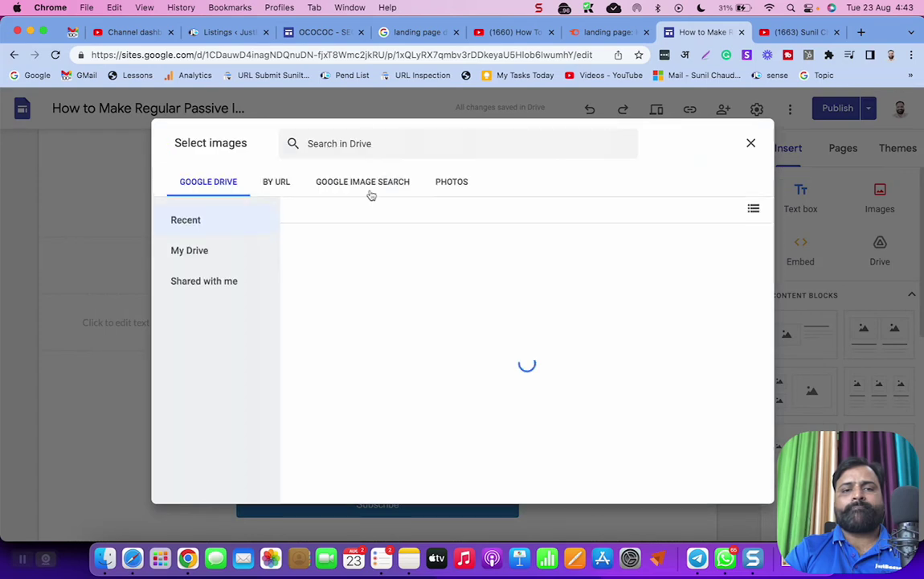
pyautogui.click(359, 181)
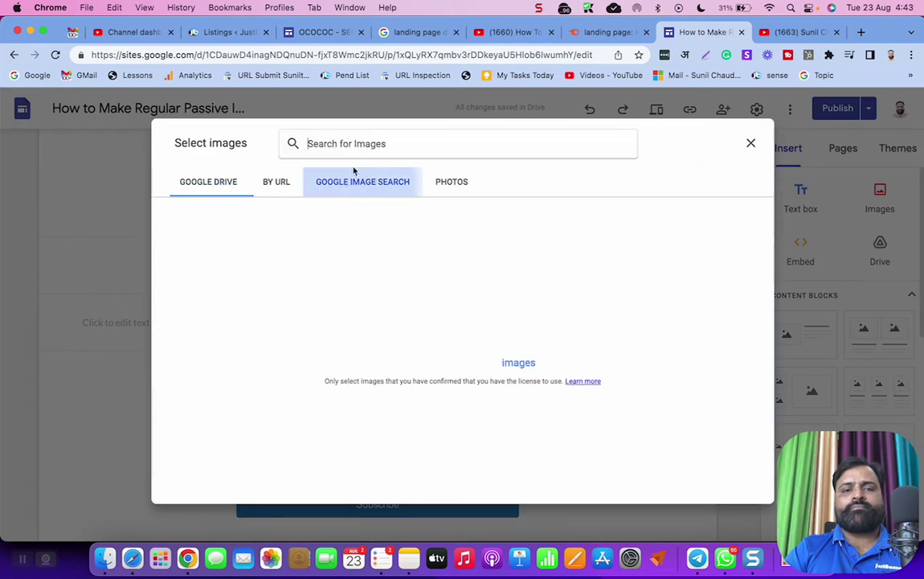
pyautogui.click(355, 145)
pyautogui.write('passive ')
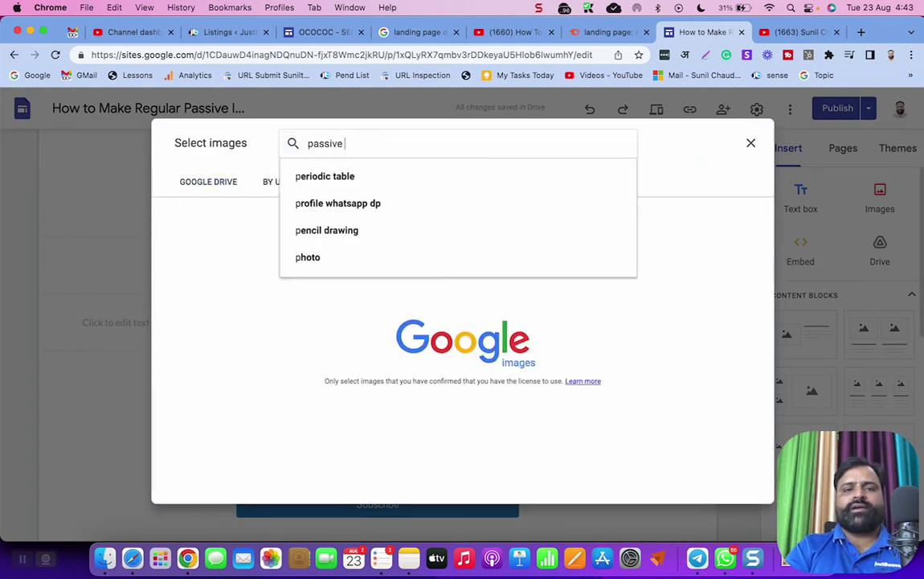
pyautogui.write('income icon')
pyautogui.press('Return')
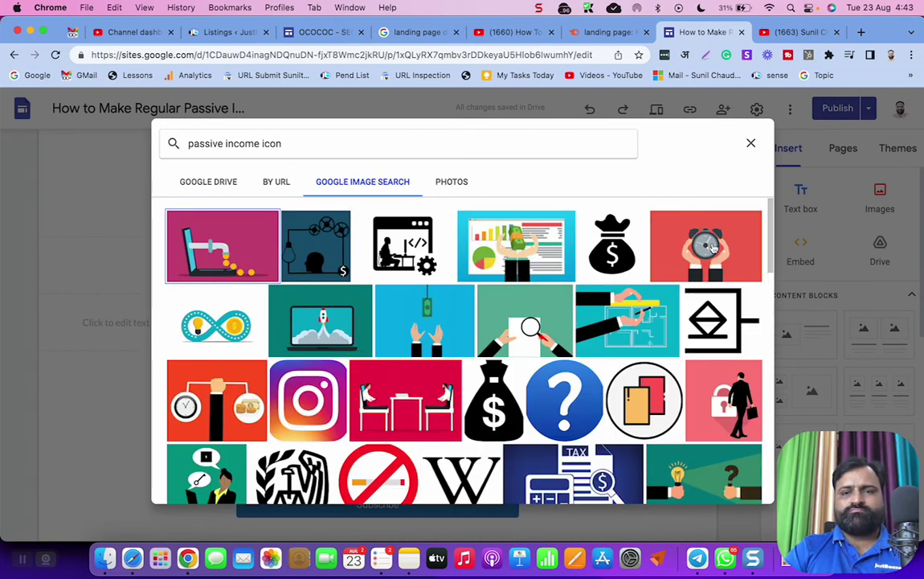
pyautogui.click(232, 333)
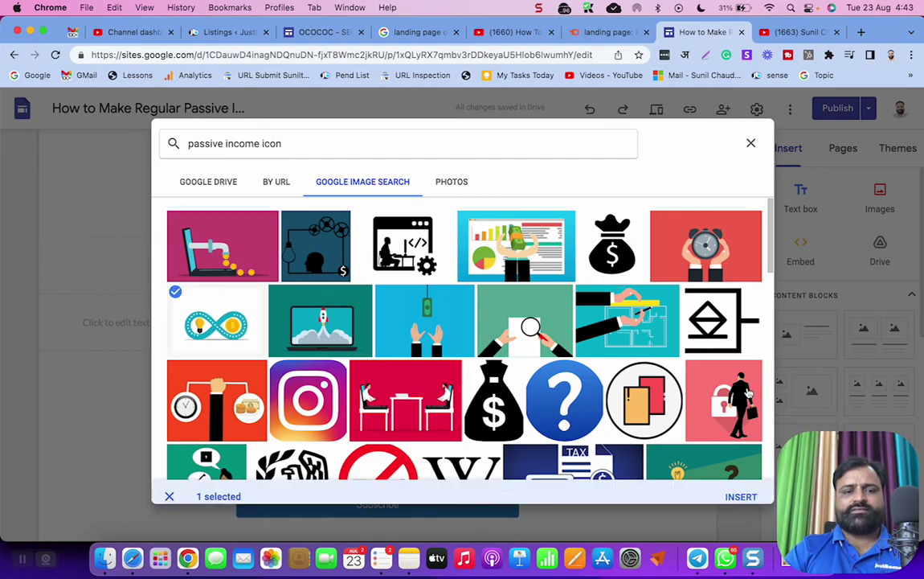
pyautogui.click(740, 495)
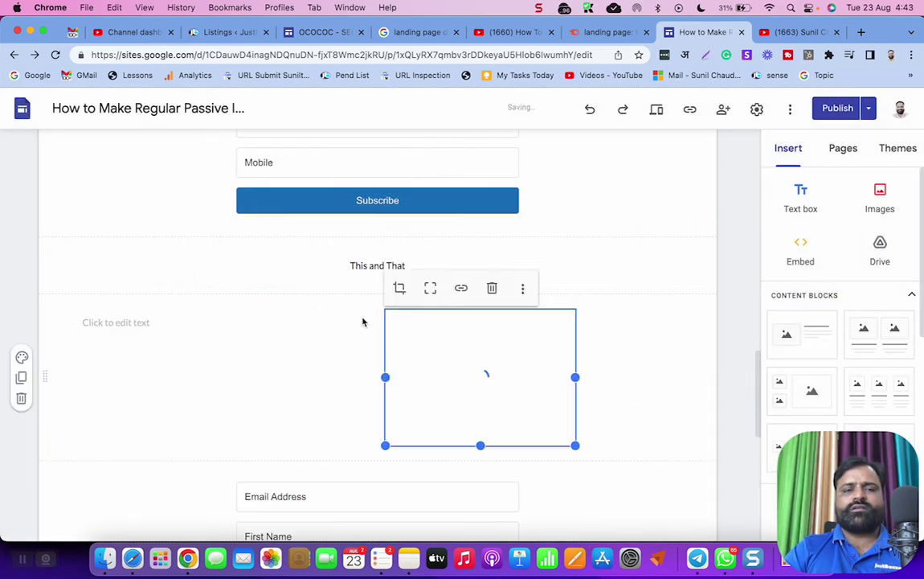
# Reposition and widen the infinity image so it sits centred on the page.
pyautogui.click(163, 319)
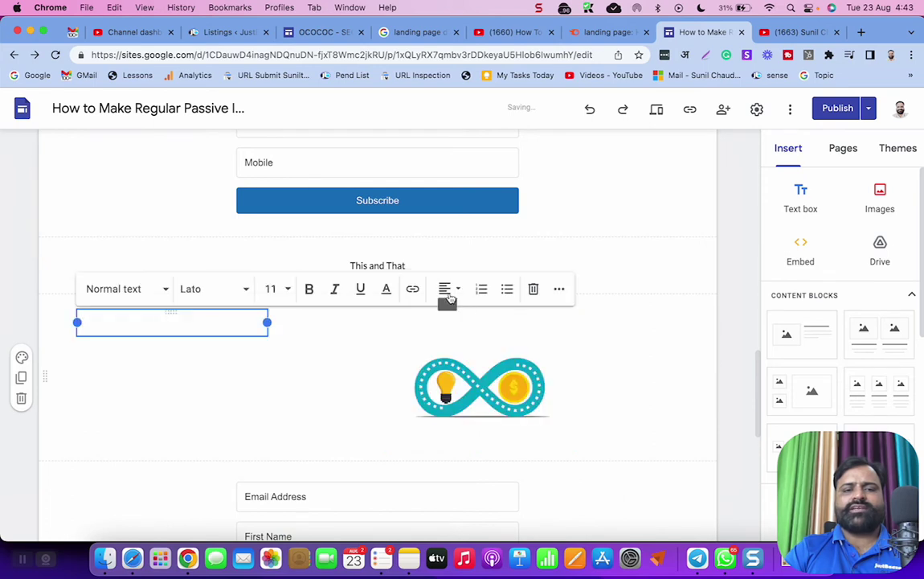
pyautogui.moveTo(484, 377); pyautogui.dragTo(354, 372)
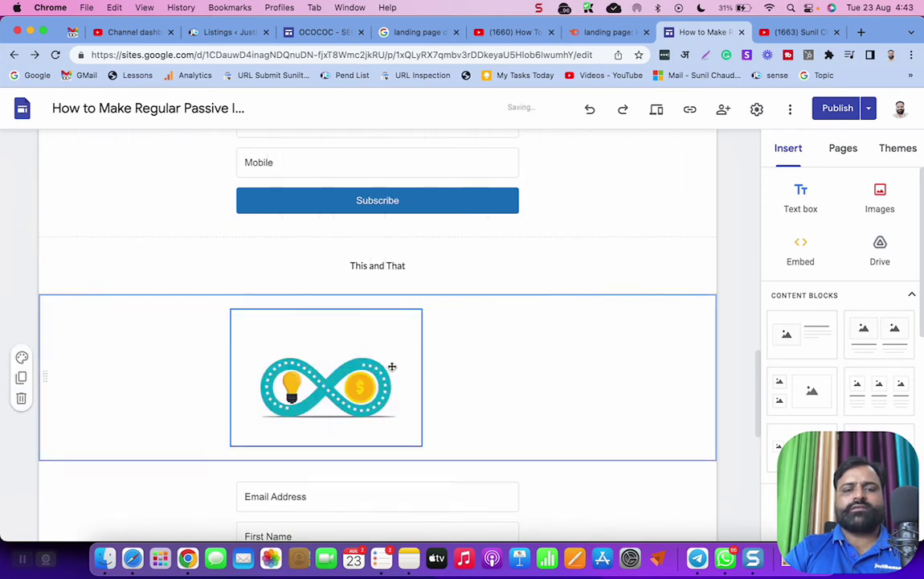
pyautogui.moveTo(424, 376); pyautogui.dragTo(526, 376)
# Finish placing the image and republish the 'How to Make Regular Passive Income' site.
pyautogui.click(734, 332)
pyautogui.scroll(-2, 734, 332)
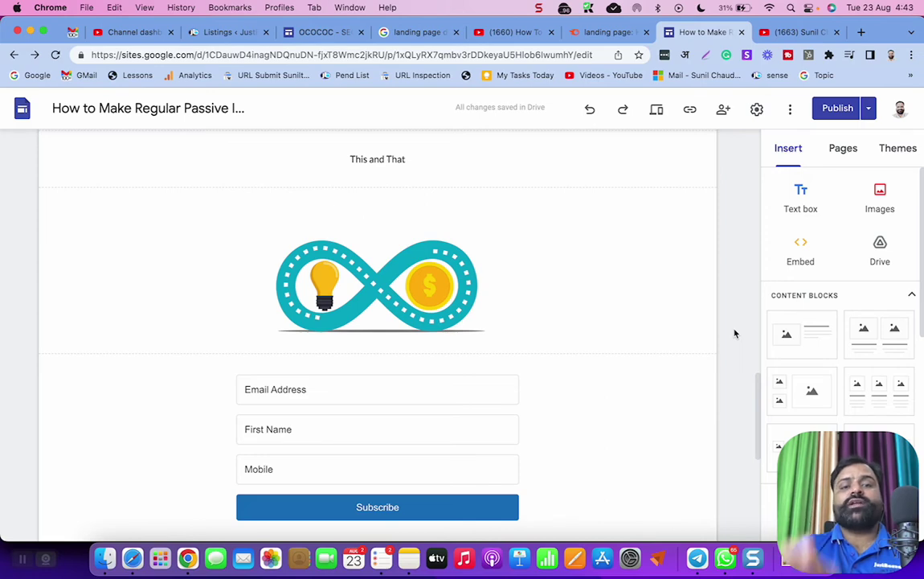
pyautogui.scroll(3, 734, 332)
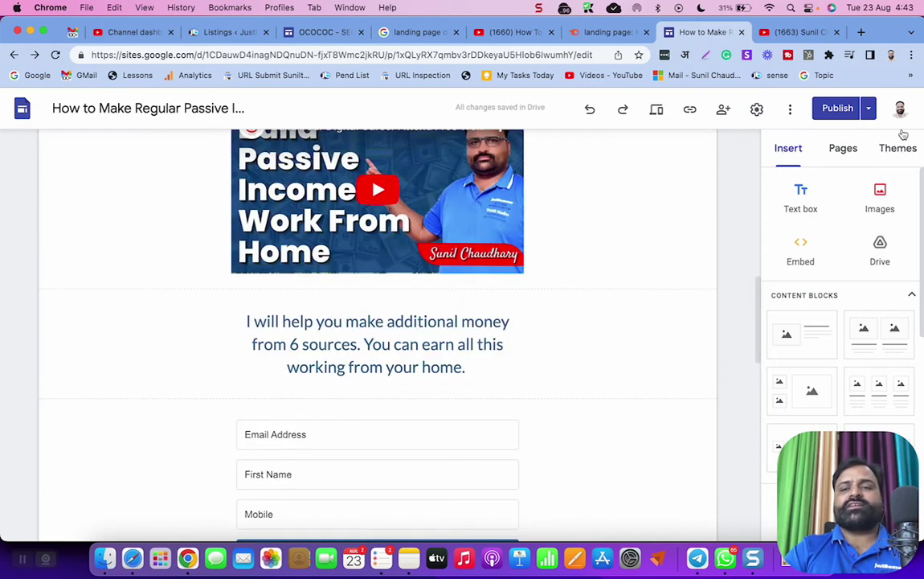
pyautogui.click(837, 108)
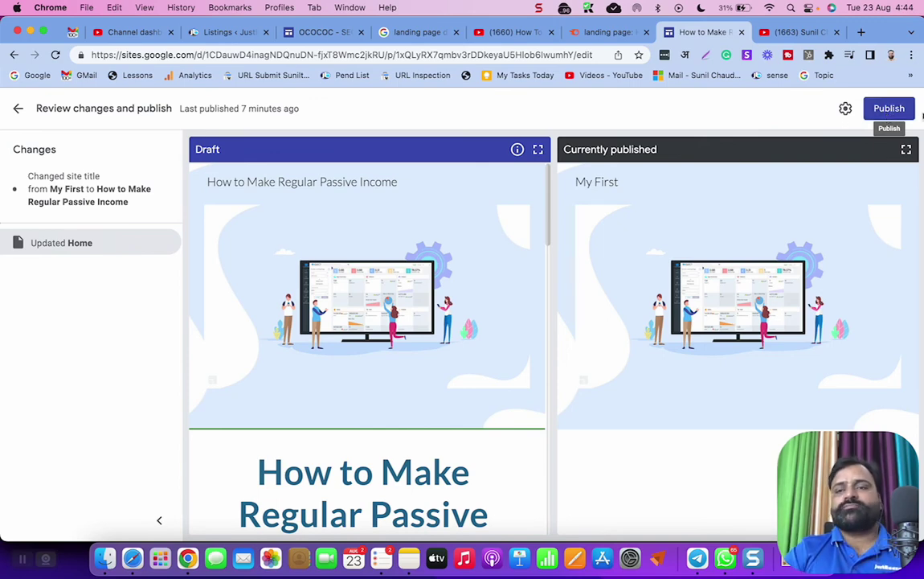
pyautogui.click(890, 113)
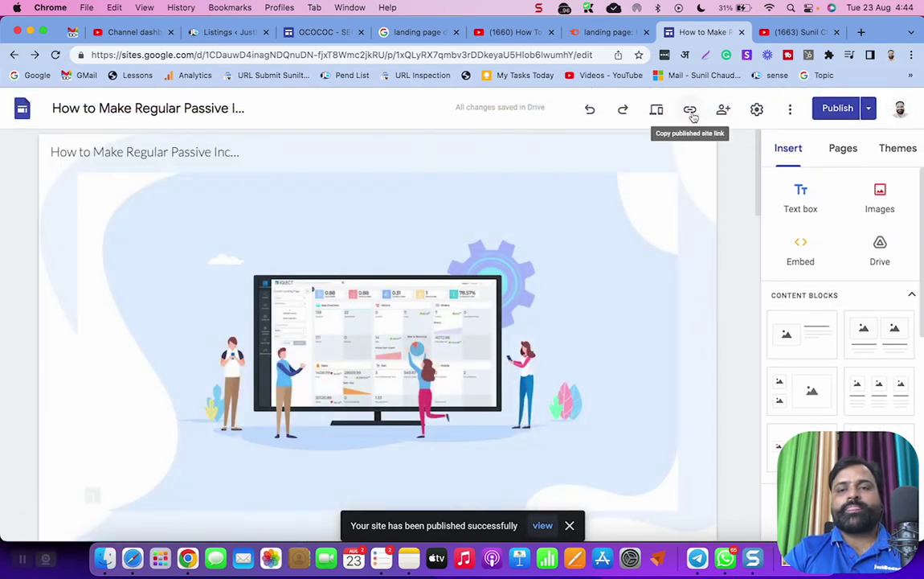
pyautogui.click(690, 112)
# Copy the published site link and open it in the YouTube channel tab.
pyautogui.click(601, 324)
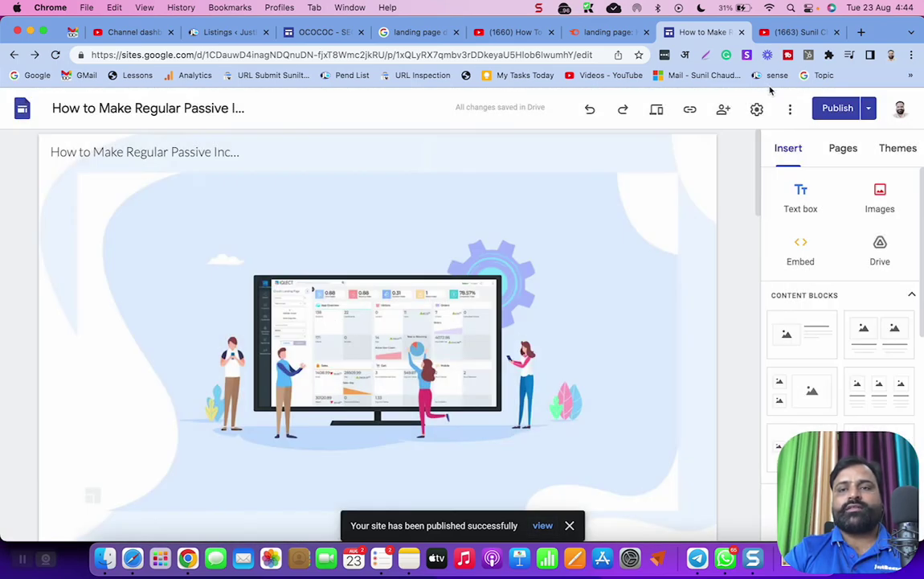
pyautogui.hotkey('ctrl', 'Tab')
pyautogui.press('super+a')
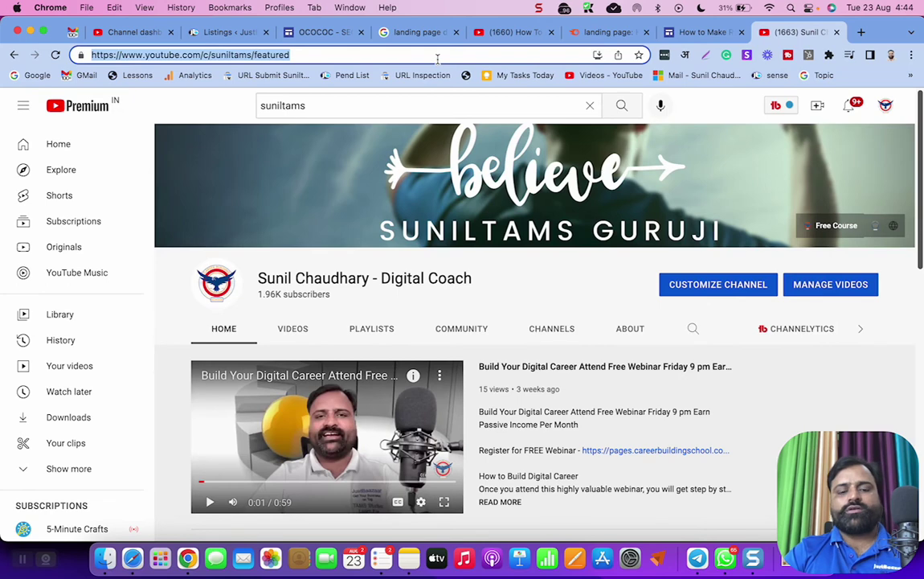
pyautogui.press('super+v')
pyautogui.press('Return')
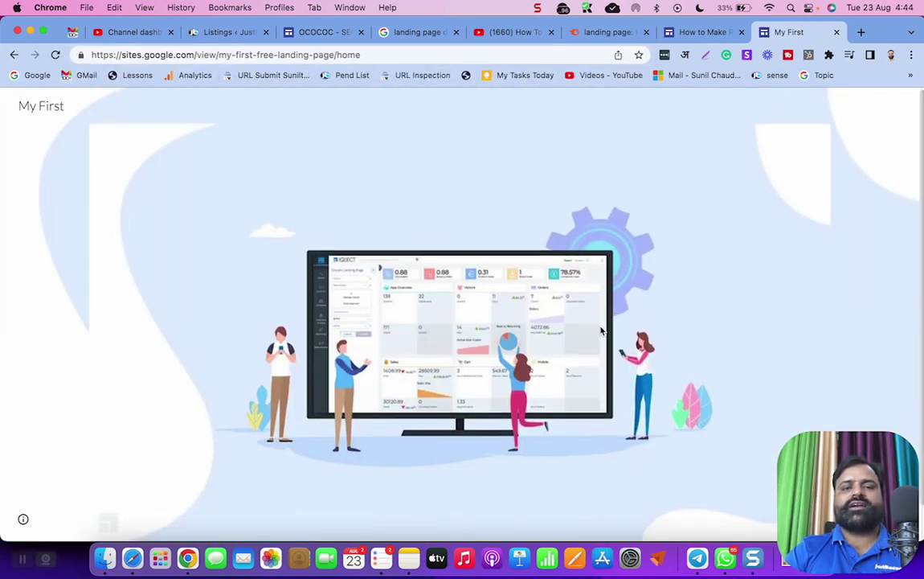
# Reload the live page to show the latest version and scroll through it.
pyautogui.scroll(-2, 587, 321)
pyautogui.scroll(1, 570, 314)
pyautogui.scroll(-2, 563, 306)
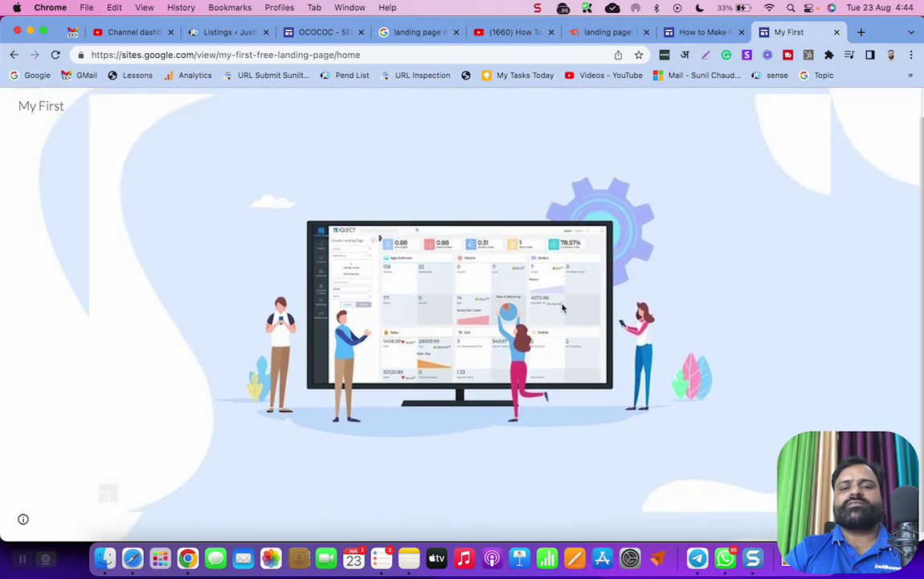
pyautogui.click(155, 55)
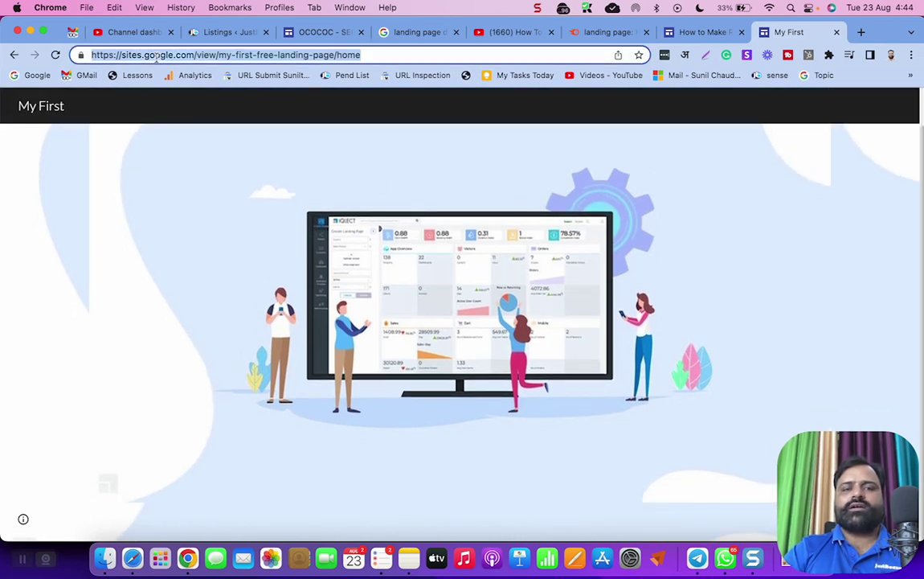
pyautogui.press('Return')
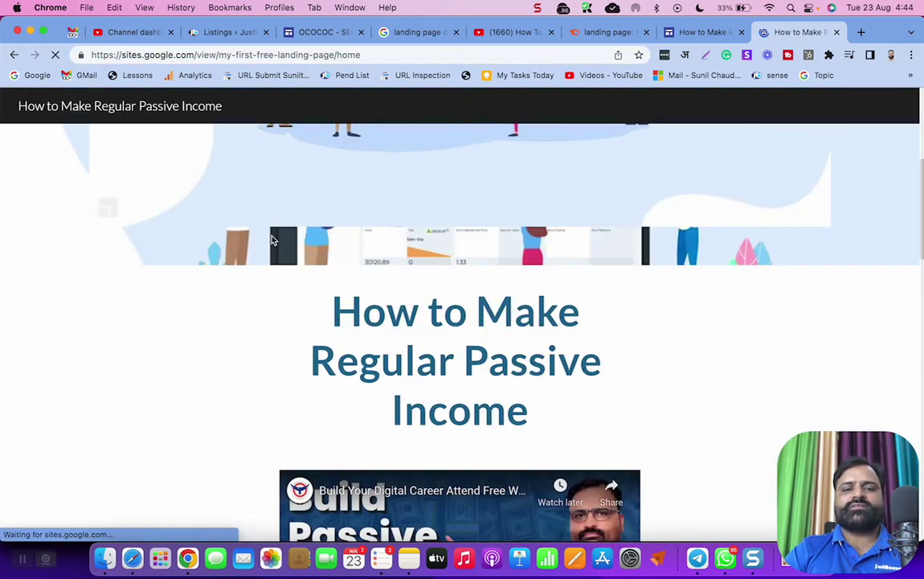
pyautogui.scroll(-3, 474, 303)
pyautogui.scroll(-10, 474, 303)
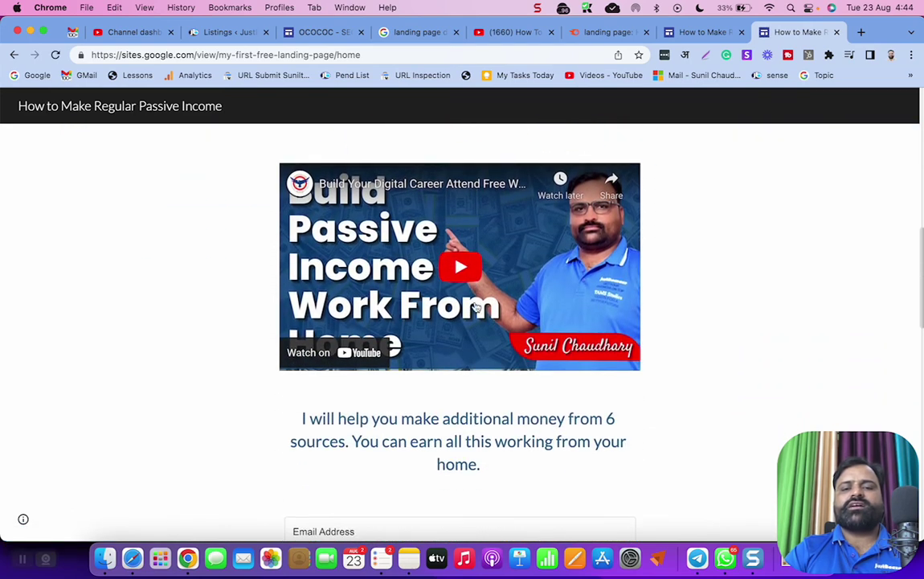
pyautogui.scroll(3, 410, 201)
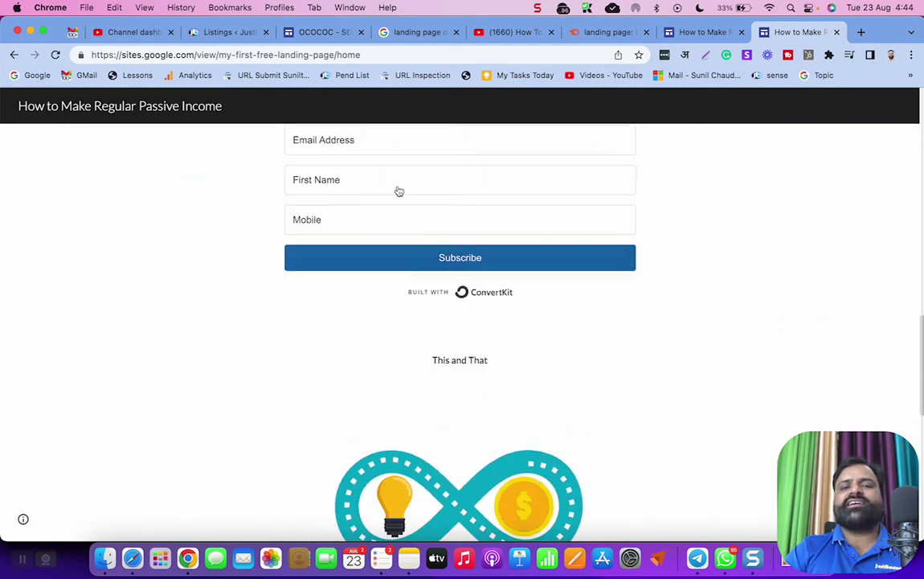
# Test the Email Address field and highlight the 'This and That' line between the forms.
pyautogui.click(391, 274)
pyautogui.click(746, 294)
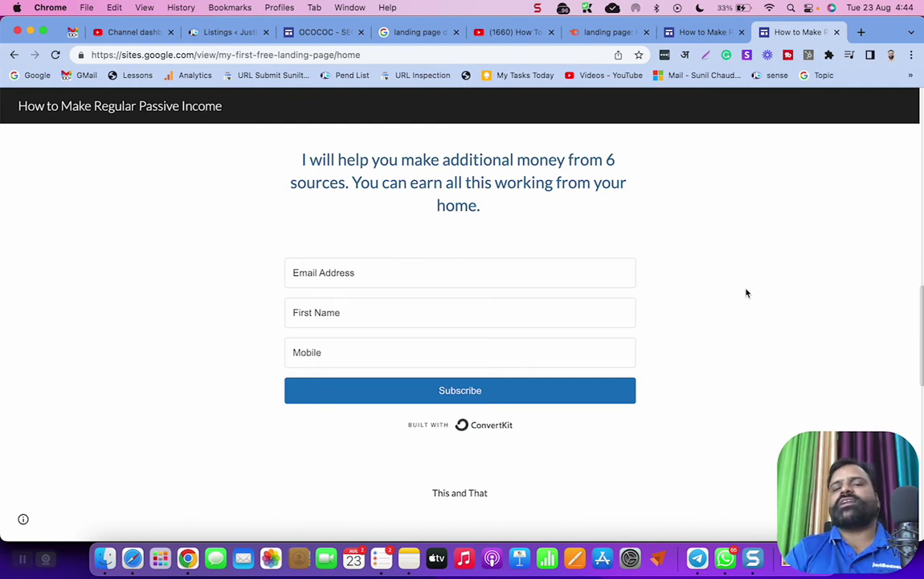
pyautogui.scroll(-3, 699, 350)
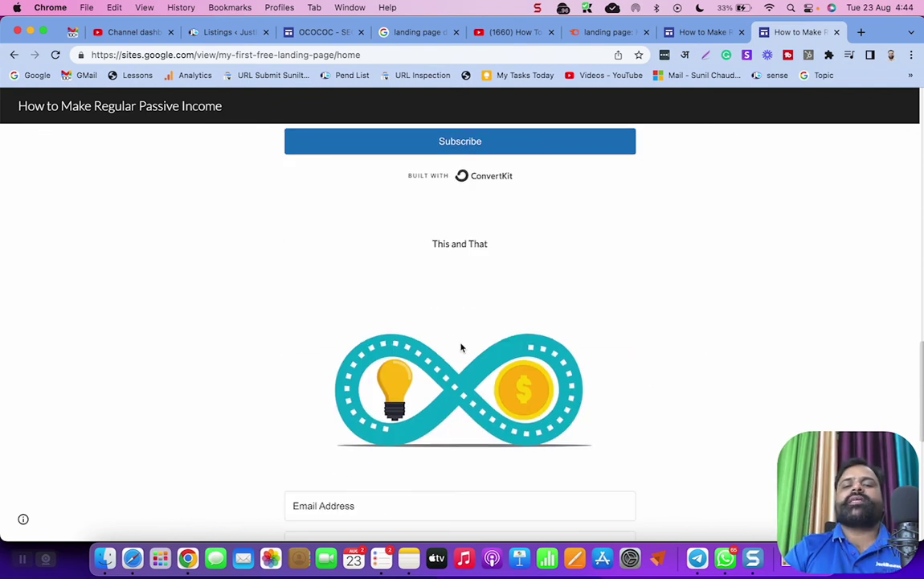
pyautogui.doubleClick(455, 244)
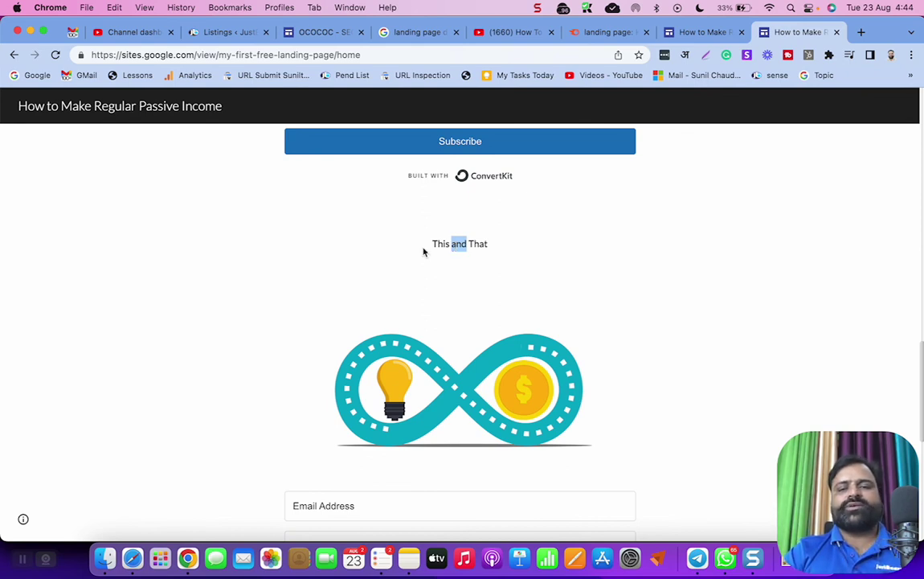
pyautogui.scroll(-5, 440, 303)
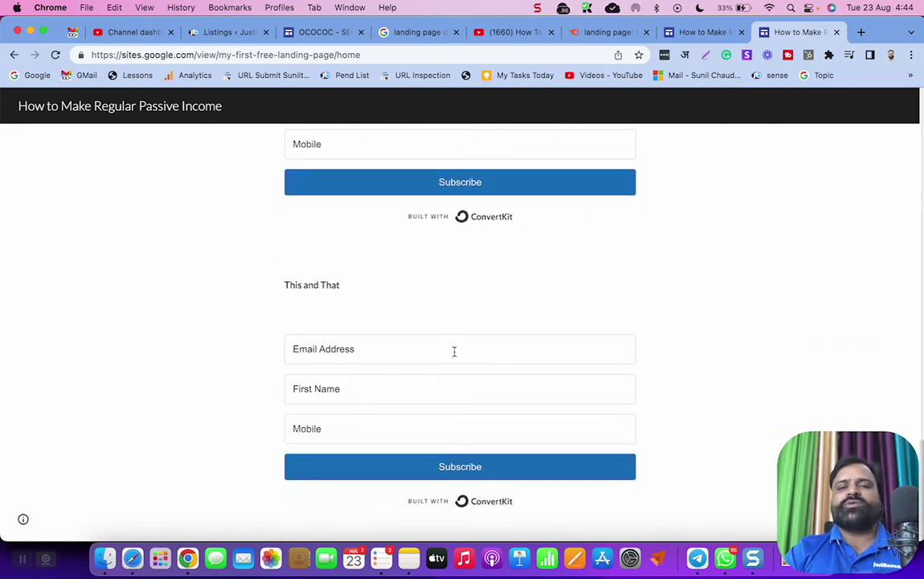